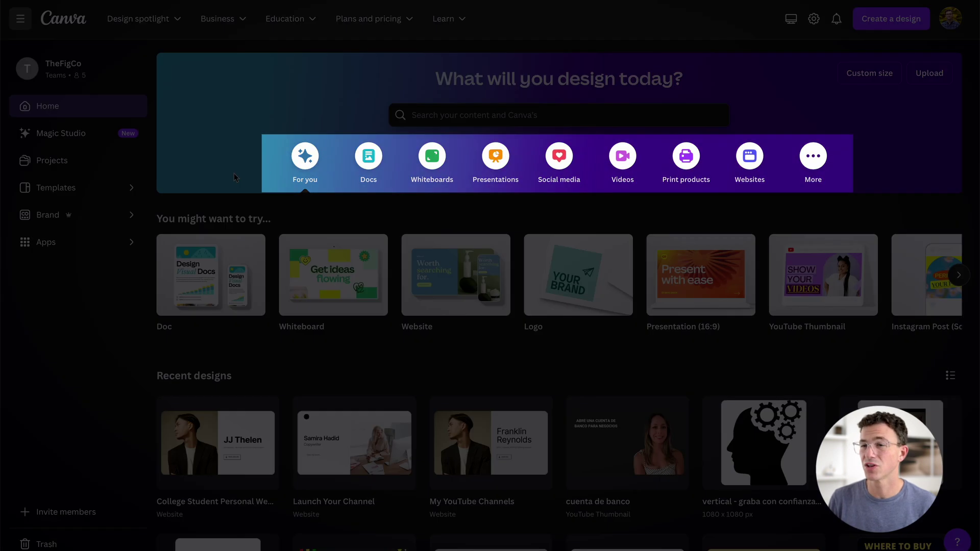
Step: Go to Canva's Websites category and show the full website template gallery with See all
{"action": "left_click", "coordinate": [753, 169]}
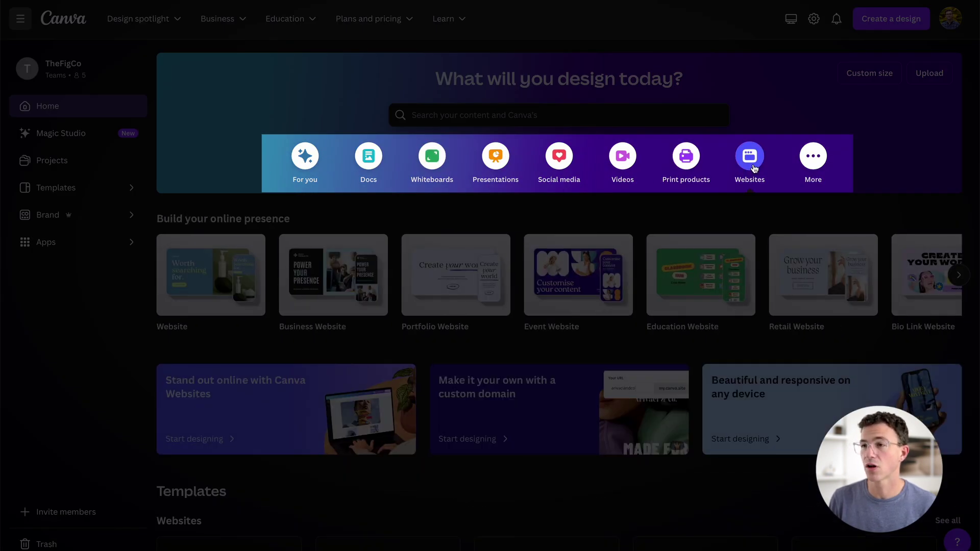
{"action": "left_click", "coordinate": [305, 161]}
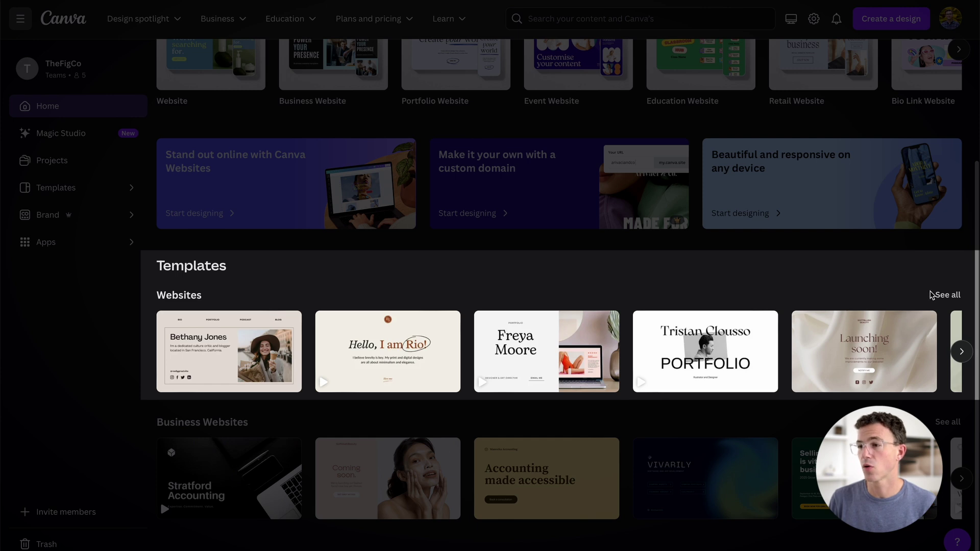
{"action": "left_click", "coordinate": [947, 296]}
Step: Scroll the website templates and open the College Student Personal Website template
{"action": "scroll", "coordinate": [652, 283], "scroll_direction": "down", "scroll_amount": 8}
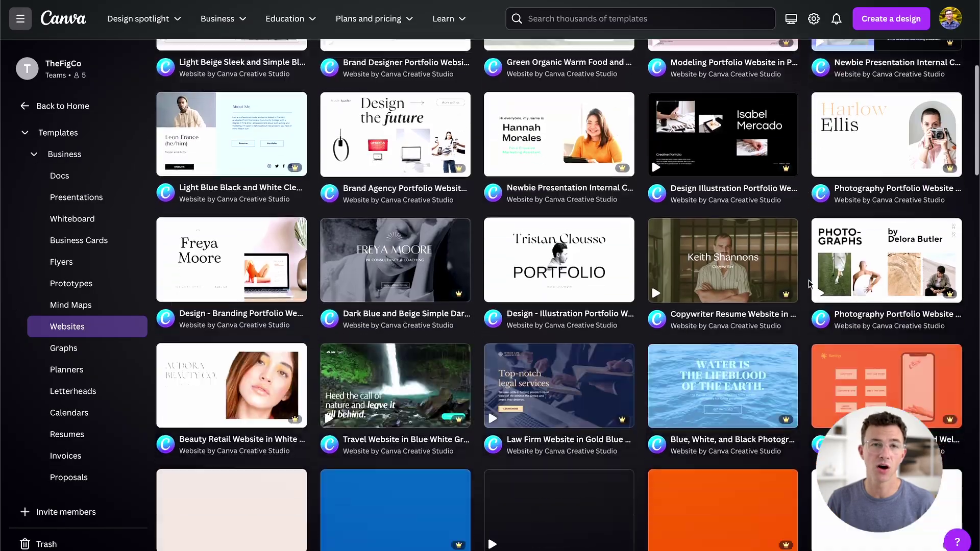
{"action": "scroll", "coordinate": [810, 284], "scroll_direction": "down", "scroll_amount": 20}
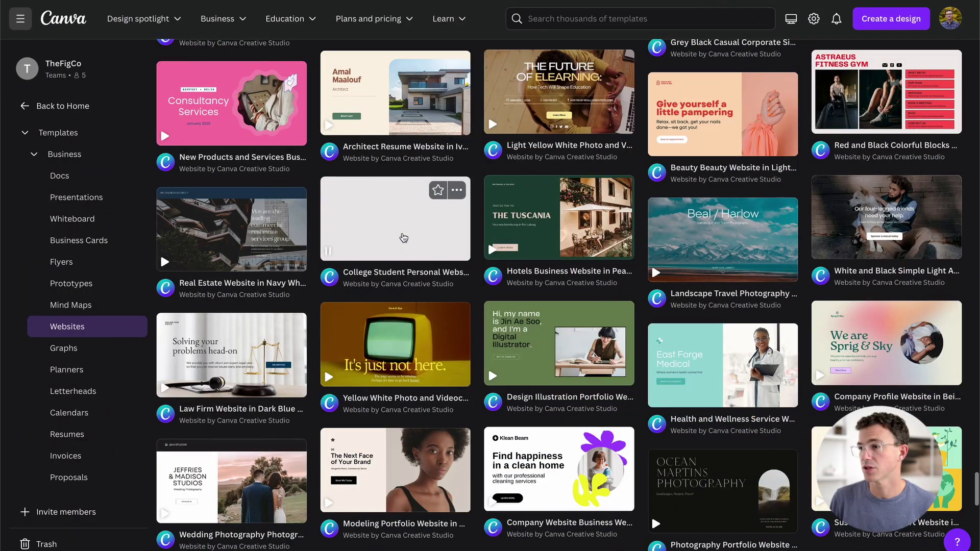
{"action": "left_click", "coordinate": [403, 237]}
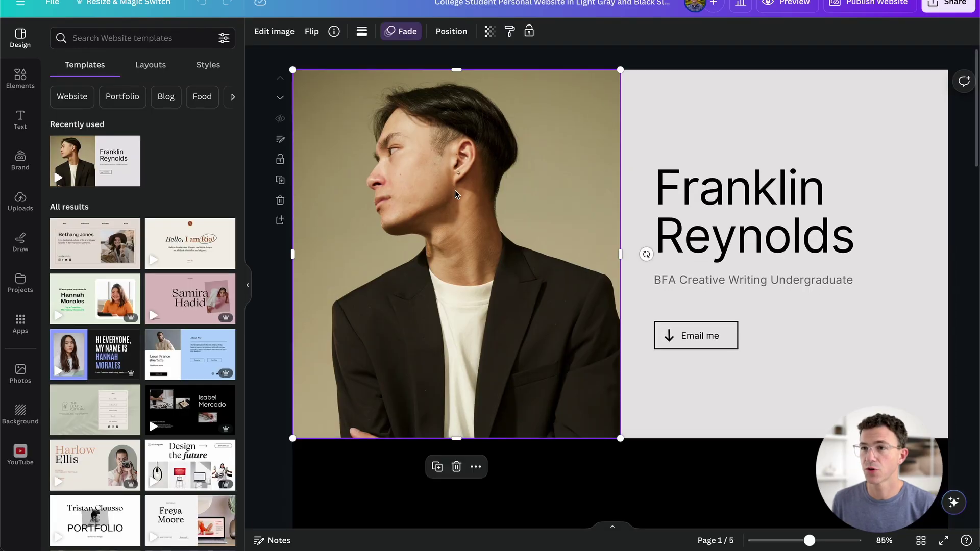
Step: Replace the template portrait with an uploaded photo, placed top-left and enlarged to full page height
{"action": "key", "text": "Delete"}
{"action": "key", "text": "super+Tab"}
{"action": "left_click_drag", "start_coordinate": [357, 198], "coordinate": [415, 336]}
{"action": "left_click", "coordinate": [464, 350]}
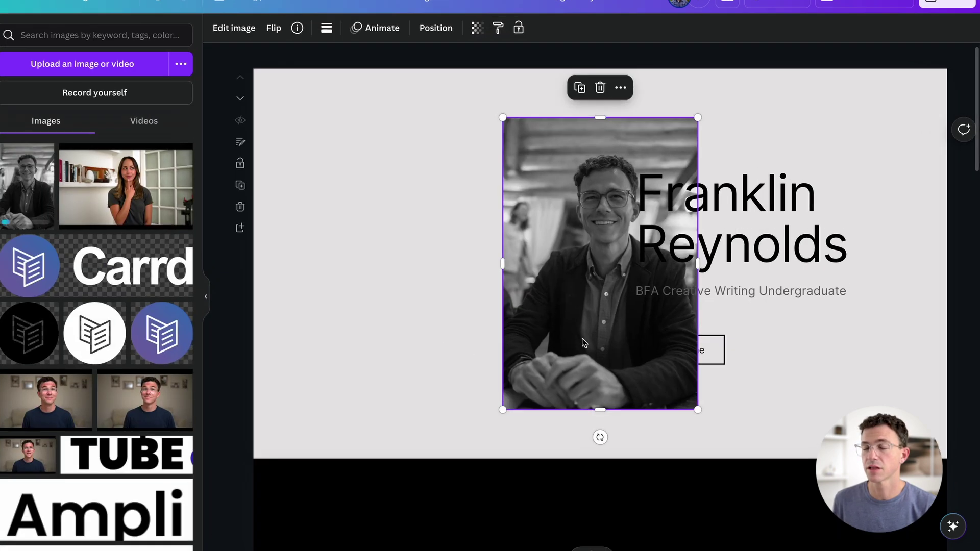
{"action": "left_click_drag", "start_coordinate": [602, 330], "coordinate": [364, 277]}
{"action": "left_click_drag", "start_coordinate": [189, 332], "coordinate": [194, 330]}
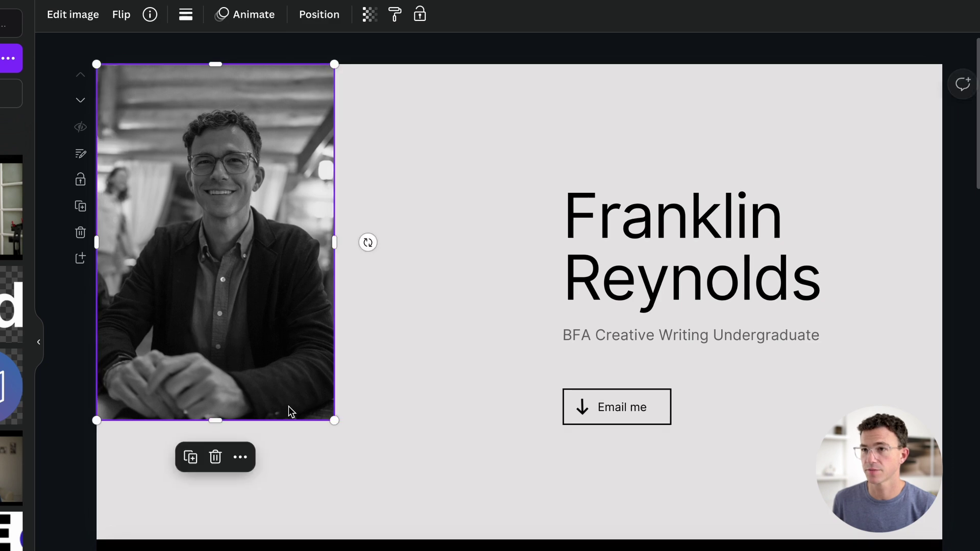
{"action": "left_click_drag", "start_coordinate": [333, 420], "coordinate": [521, 510]}
Step: Shift the name heading and Email me button left beside the photo
{"action": "left_click_drag", "start_coordinate": [651, 247], "coordinate": [614, 243]}
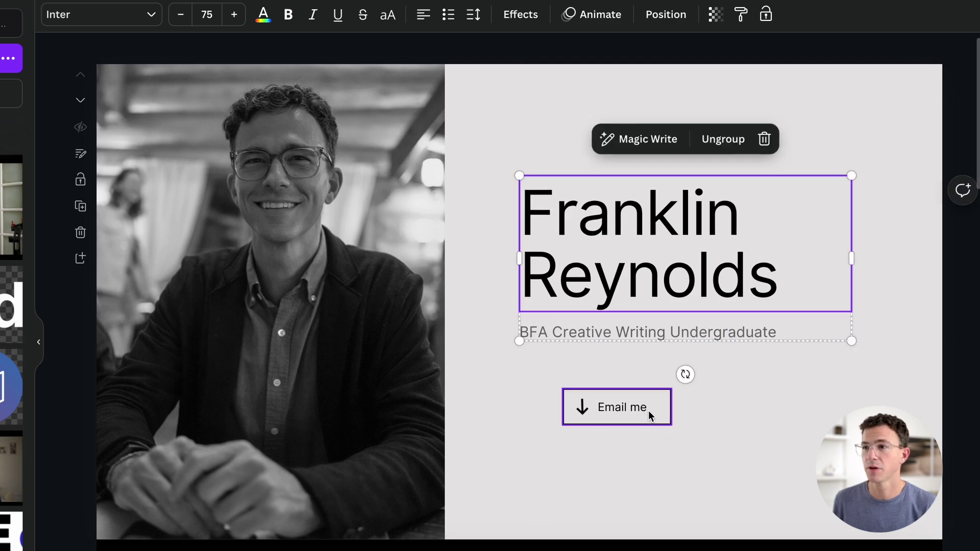
{"action": "left_click_drag", "start_coordinate": [648, 411], "coordinate": [618, 416]}
{"action": "left_click", "coordinate": [761, 411]}
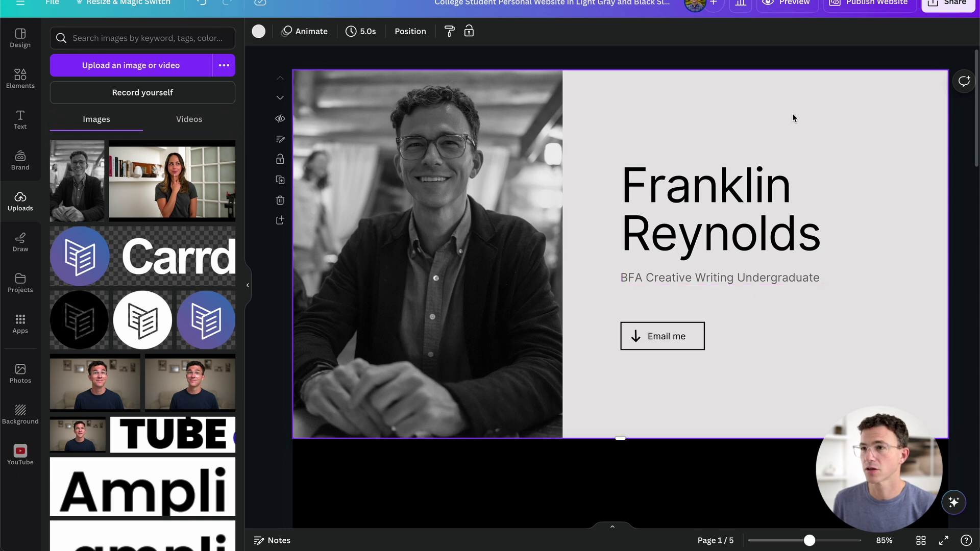
Step: Make the page background white and change the heading to 'JJ Thelen'
{"action": "left_click", "coordinate": [258, 32]}
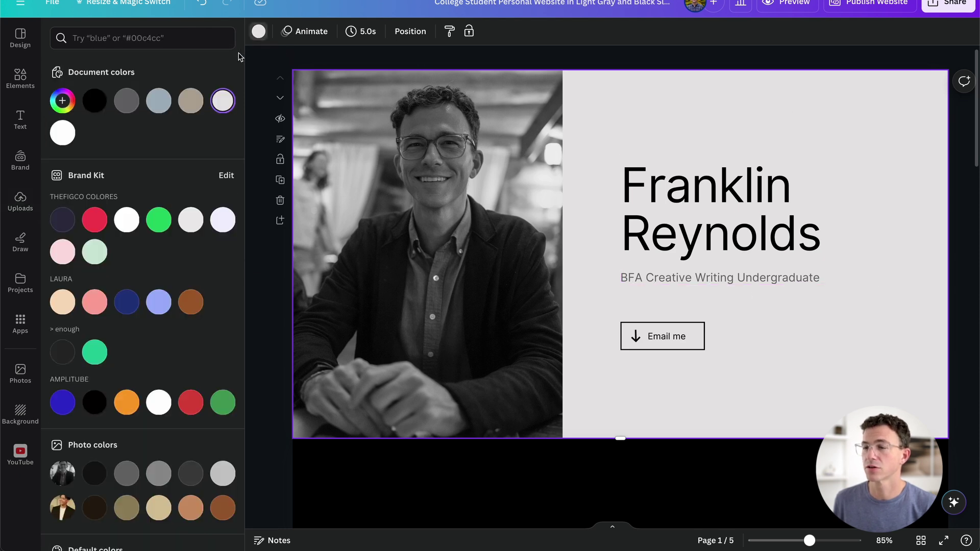
{"action": "left_click", "coordinate": [62, 136]}
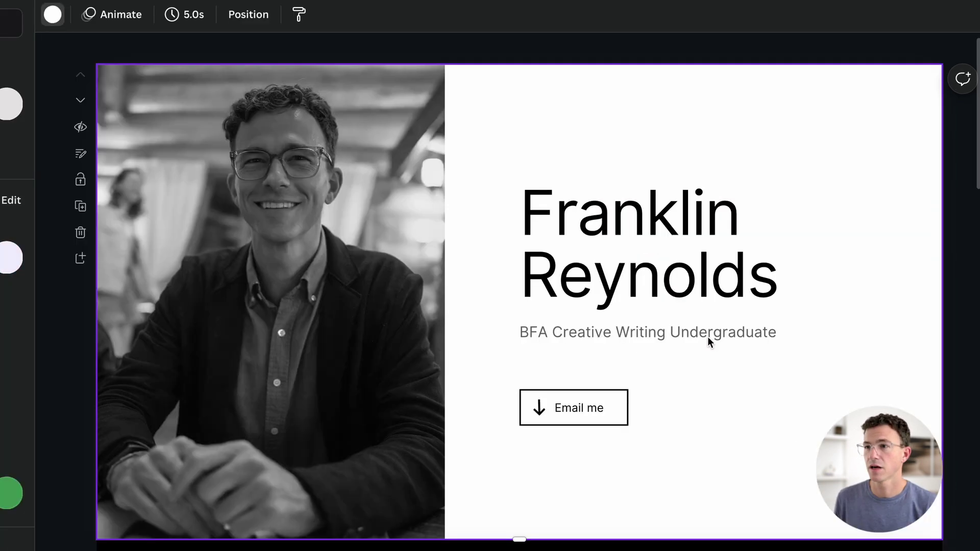
{"action": "left_click", "coordinate": [720, 207]}
{"action": "double_click", "coordinate": [720, 207]}
{"action": "type", "text": "JJ Thelen"}
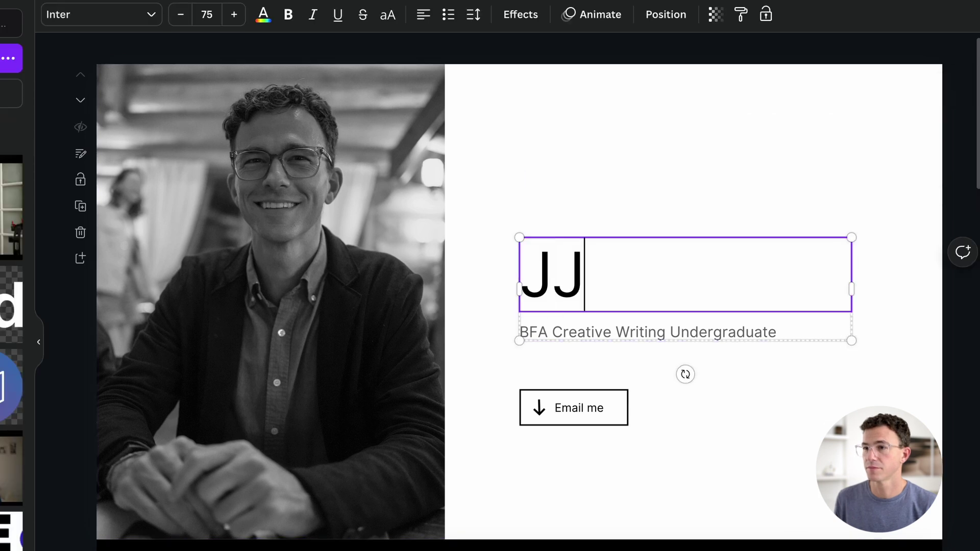
Step: Change the subtitle to 'Entrepreneur, YouTuber & Personal Finance Expert' and shrink it to size 15
{"action": "double_click", "coordinate": [628, 337]}
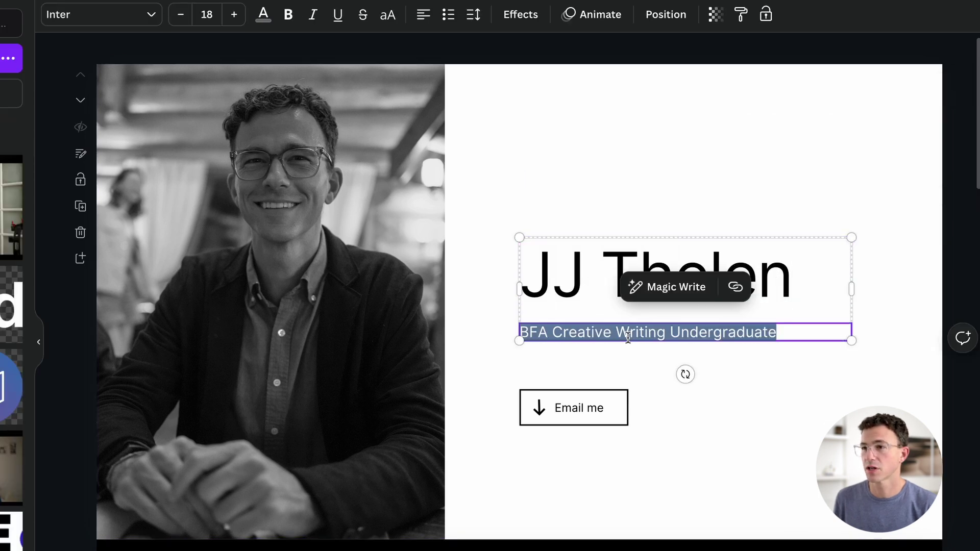
{"action": "type", "text": "Entrepreneur, You"}
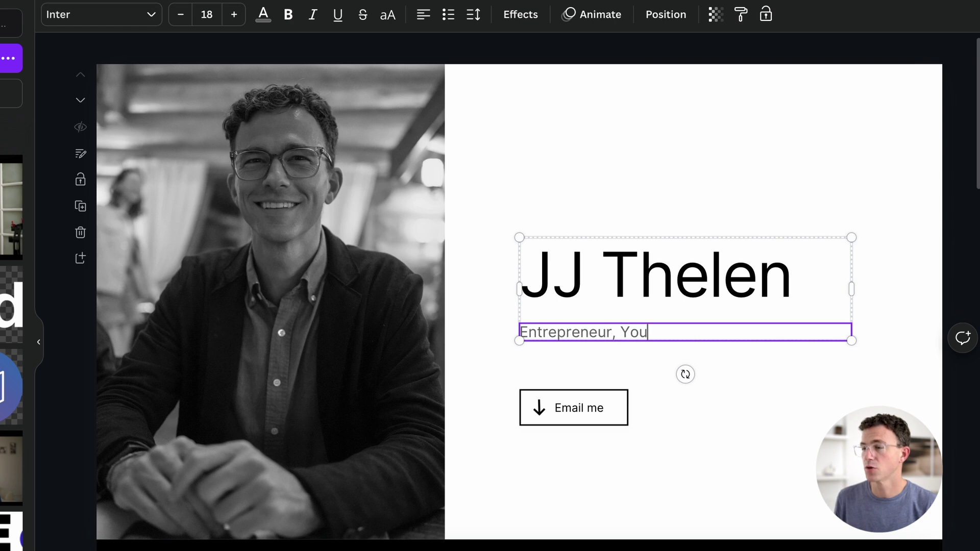
{"action": "type", "text": "Tuber & Personal Finance Exper"}
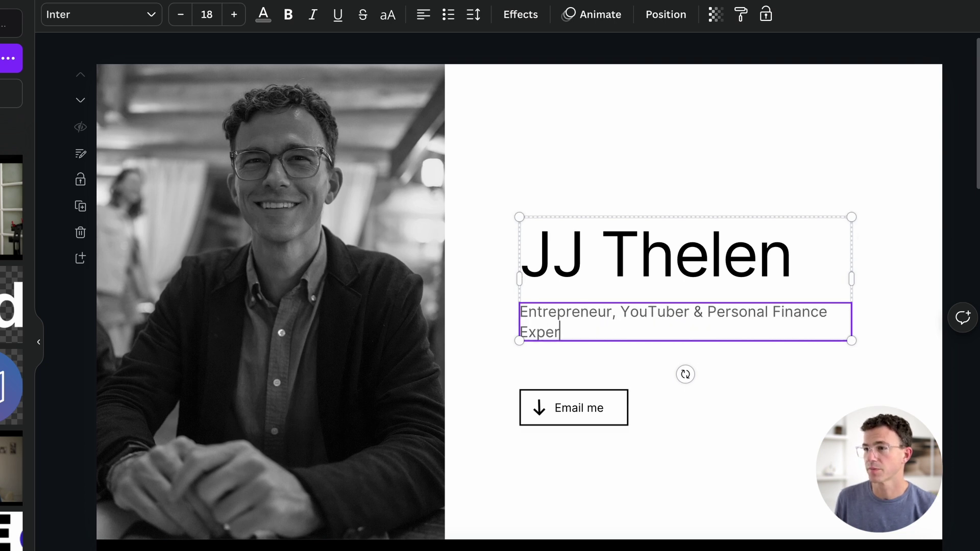
{"action": "type", "text": "t"}
{"action": "key", "text": "shift+Up"}
{"action": "key", "text": "shift+Left"}
{"action": "key", "text": "shift+Left"}
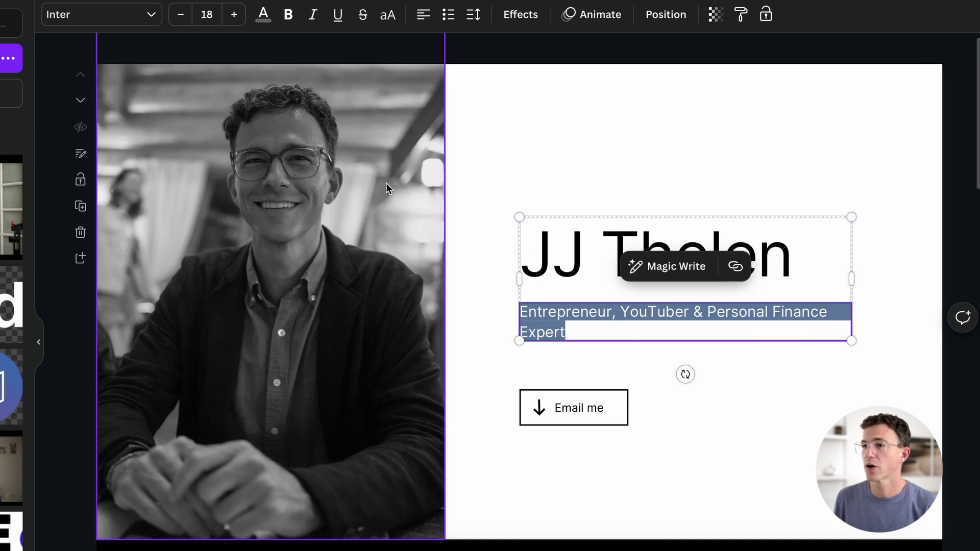
{"action": "left_click", "coordinate": [186, 24]}
{"action": "left_click", "coordinate": [186, 24]}
{"action": "left_click", "coordinate": [186, 24]}
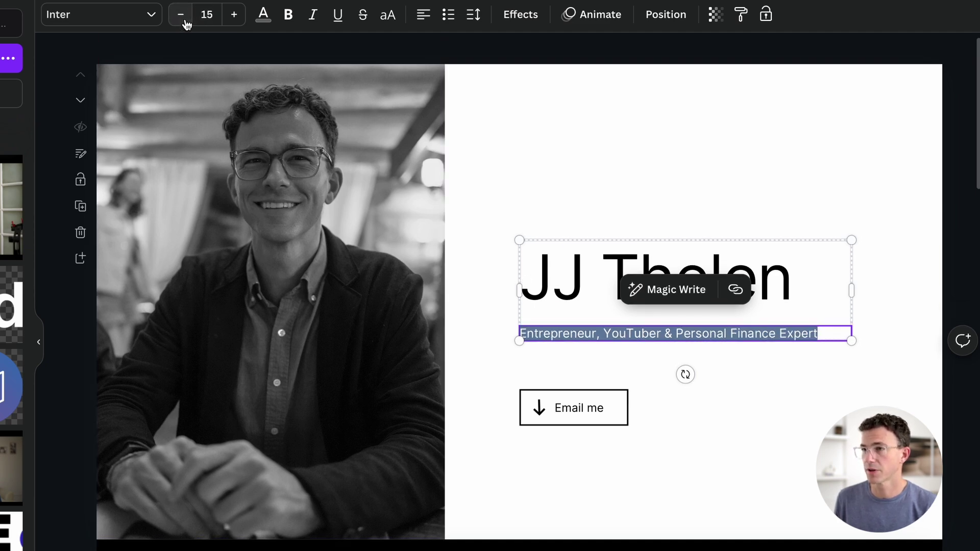
{"action": "left_click", "coordinate": [100, 14]}
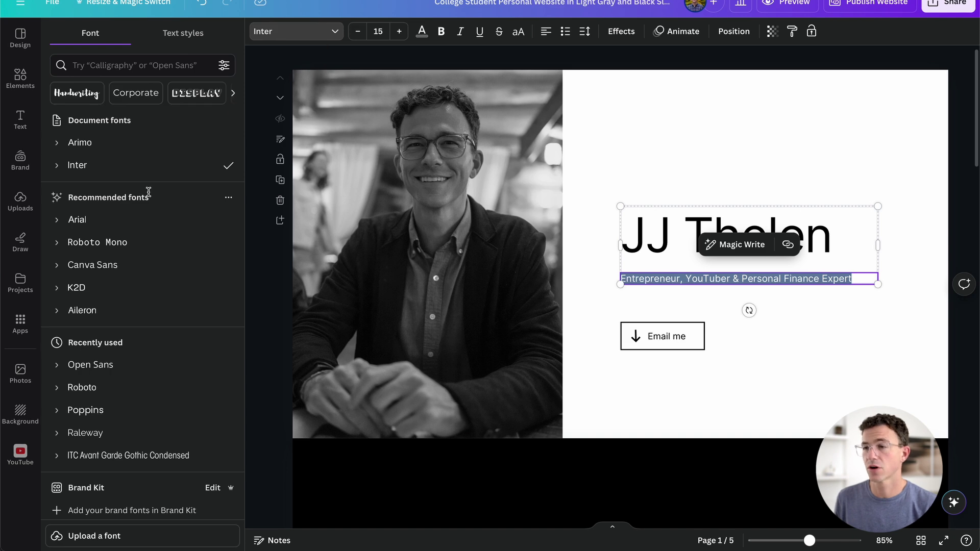
{"action": "scroll", "coordinate": [148, 192], "scroll_direction": "down", "scroll_amount": 5}
{"action": "scroll", "coordinate": [148, 192], "scroll_direction": "down", "scroll_amount": 15}
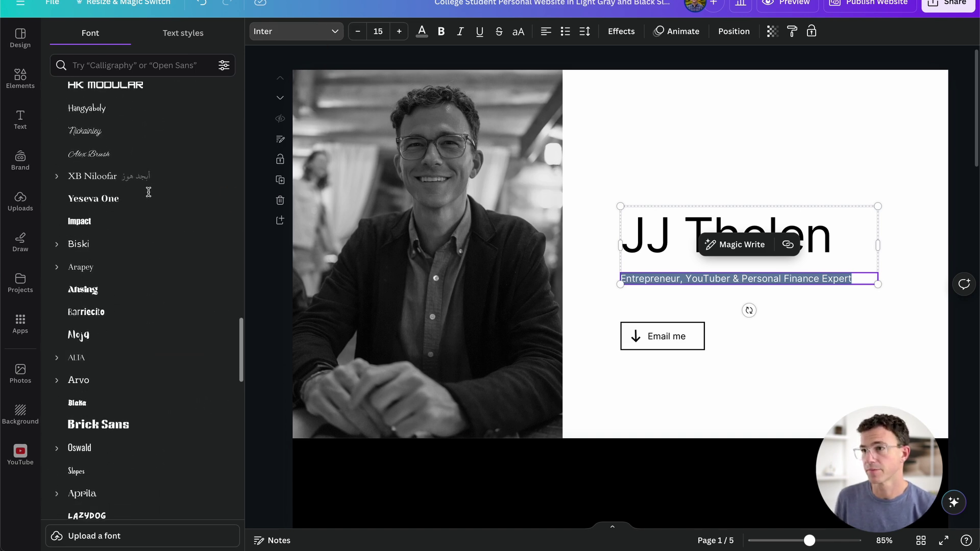
{"action": "scroll", "coordinate": [148, 192], "scroll_direction": "up", "scroll_amount": 20}
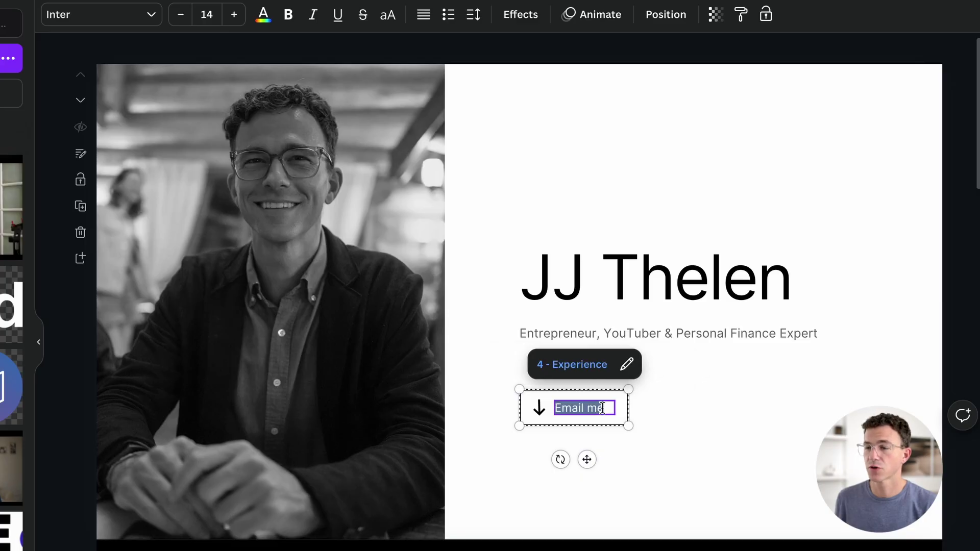
Step: Relabel the button 'Work with Me', ungroup it, and resize its box to fit one line
{"action": "type", "text": "Work with Me"}
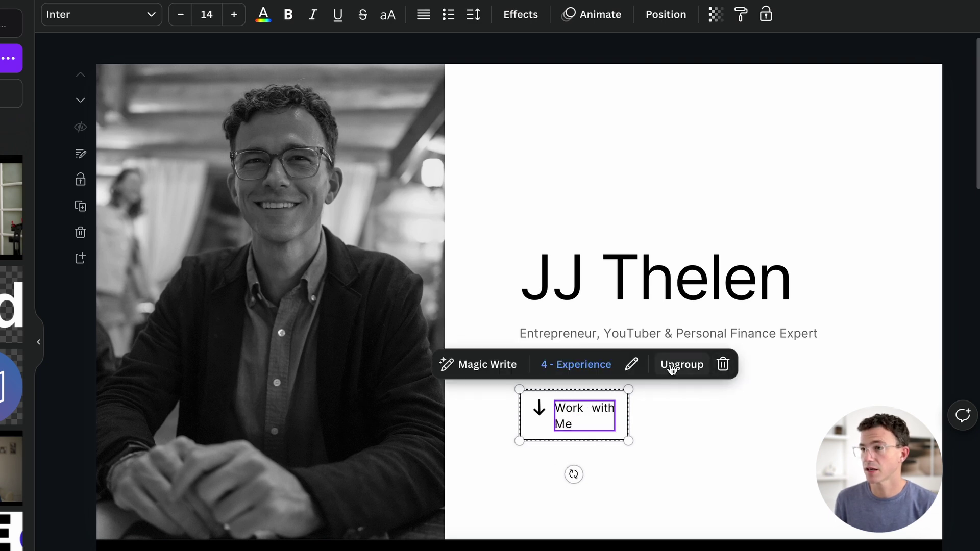
{"action": "left_click", "coordinate": [674, 365]}
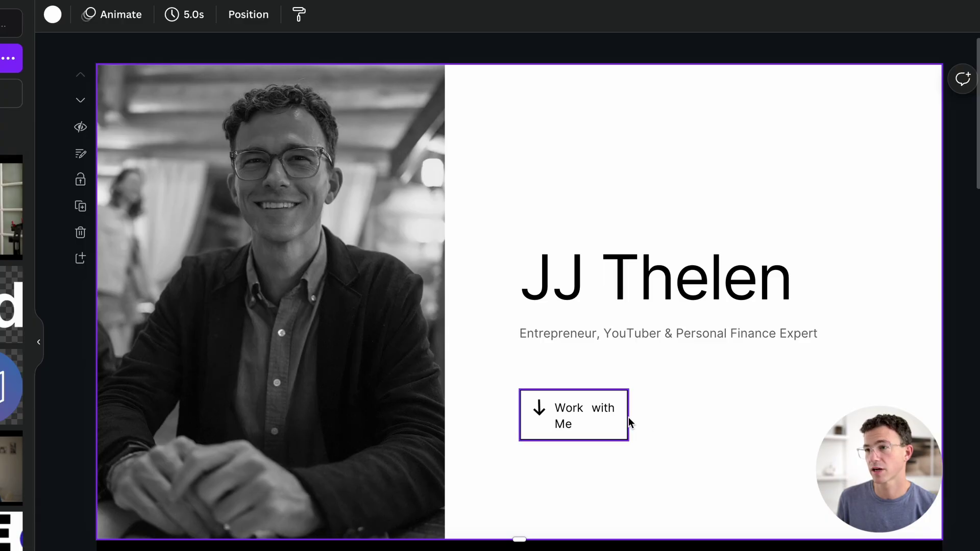
{"action": "left_click", "coordinate": [629, 416]}
{"action": "mouse_move", "coordinate": [629, 414]}
{"action": "left_mouse_down"}
{"action": "mouse_move", "coordinate": [646, 415]}
{"action": "mouse_move", "coordinate": [626, 414]}
{"action": "mouse_move", "coordinate": [634, 416]}
{"action": "left_mouse_up"}
{"action": "left_click", "coordinate": [605, 413]}
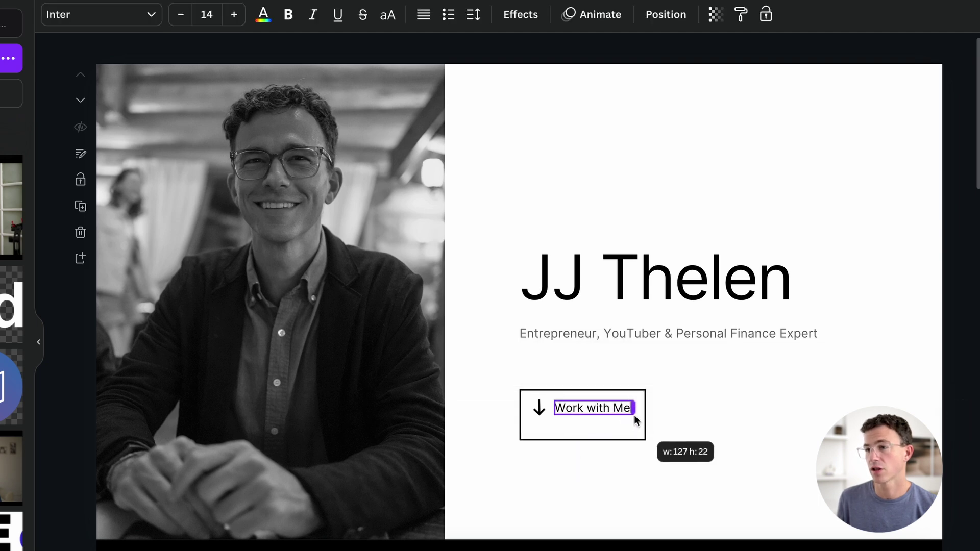
{"action": "left_click", "coordinate": [541, 437]}
{"action": "left_click_drag", "start_coordinate": [582, 437], "coordinate": [586, 424]}
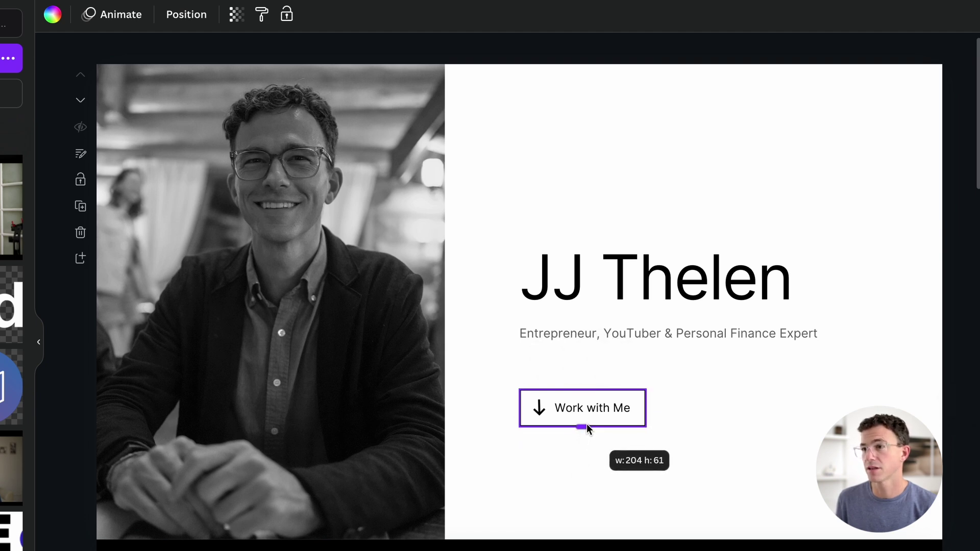
{"action": "left_click", "coordinate": [736, 415]}
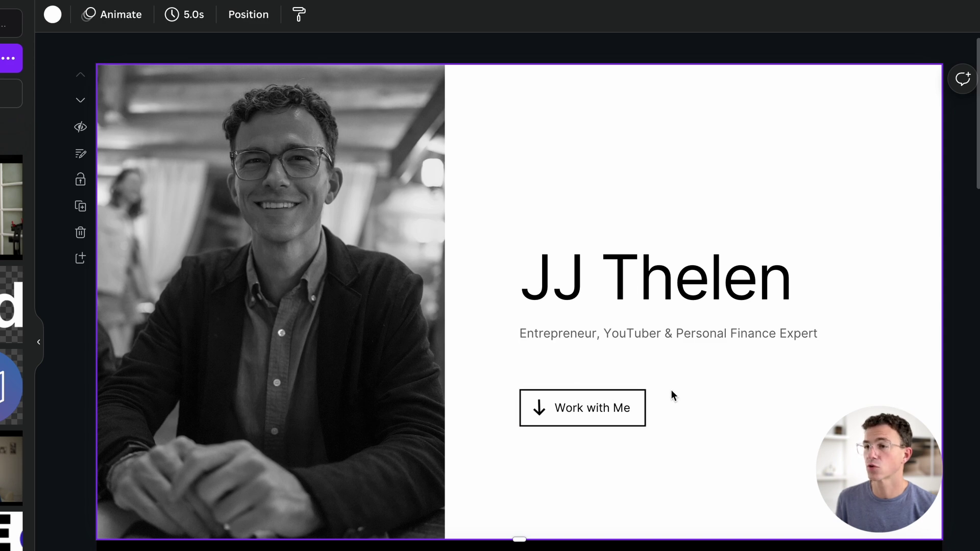
Step: Regroup the arrow and label, and align the button under the subtitle
{"action": "left_click_drag", "start_coordinate": [671, 390], "coordinate": [509, 424]}
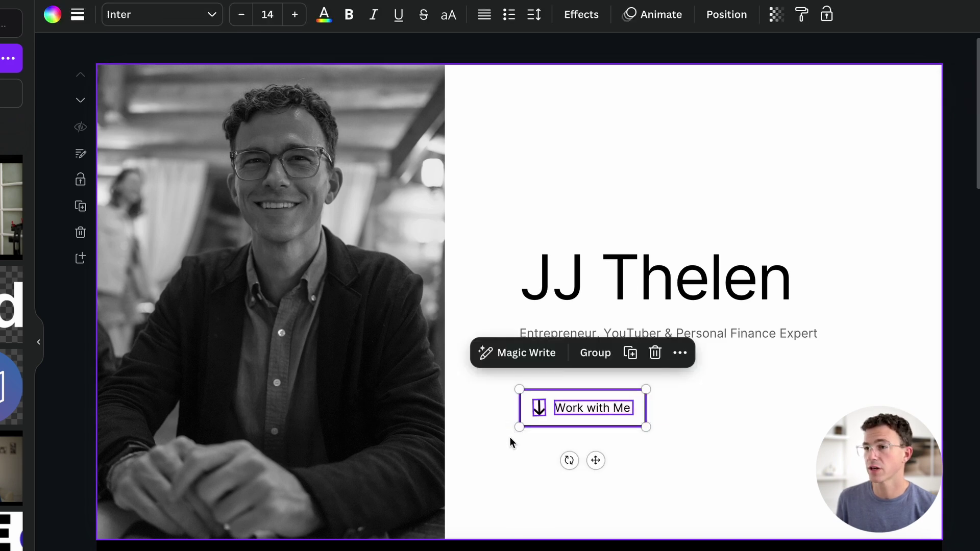
{"action": "left_click", "coordinate": [605, 356]}
{"action": "left_click", "coordinate": [688, 458]}
{"action": "left_click_drag", "start_coordinate": [605, 409], "coordinate": [609, 389]}
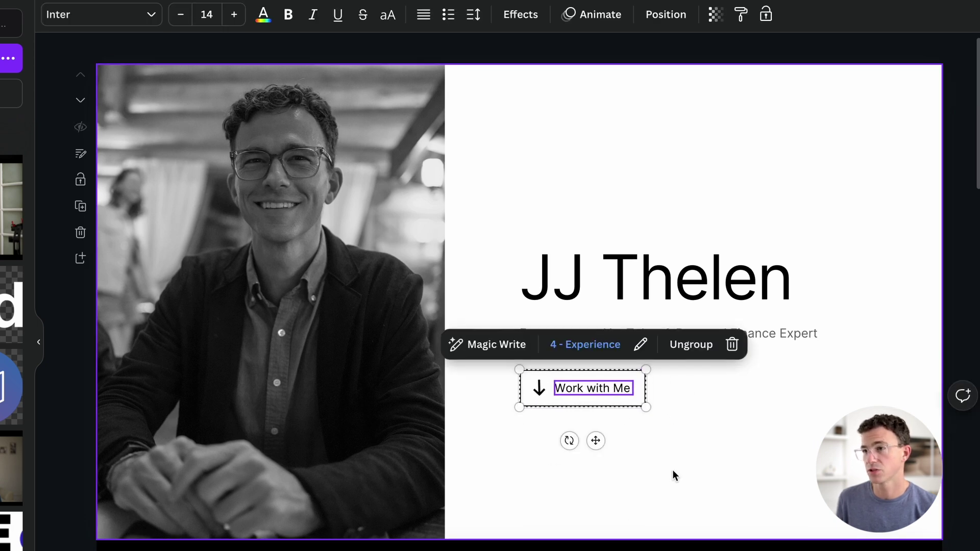
{"action": "left_click", "coordinate": [674, 476]}
Step: Change the 'Hello there!' greeting on page 2 to 'Yo!'
{"action": "scroll", "coordinate": [673, 477], "scroll_direction": "down", "scroll_amount": 7}
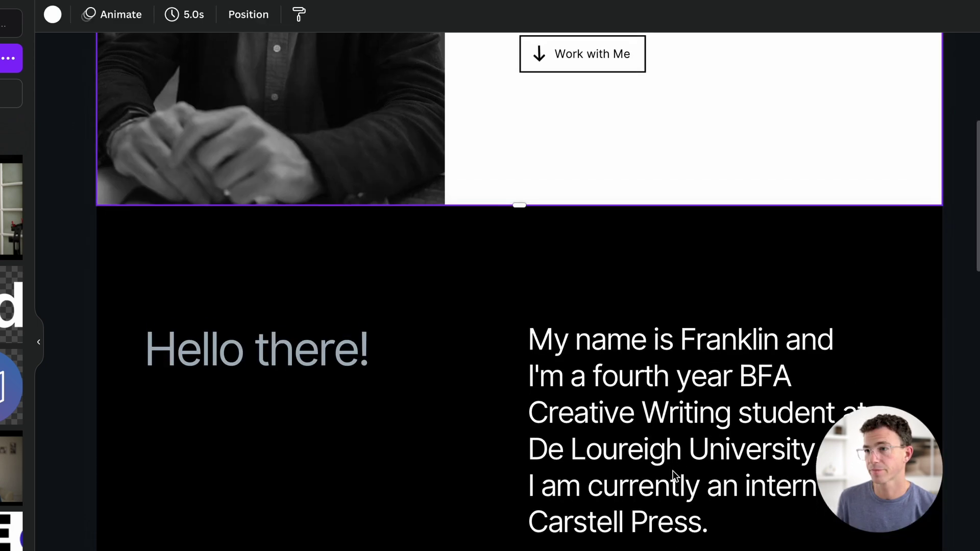
{"action": "double_click", "coordinate": [332, 340]}
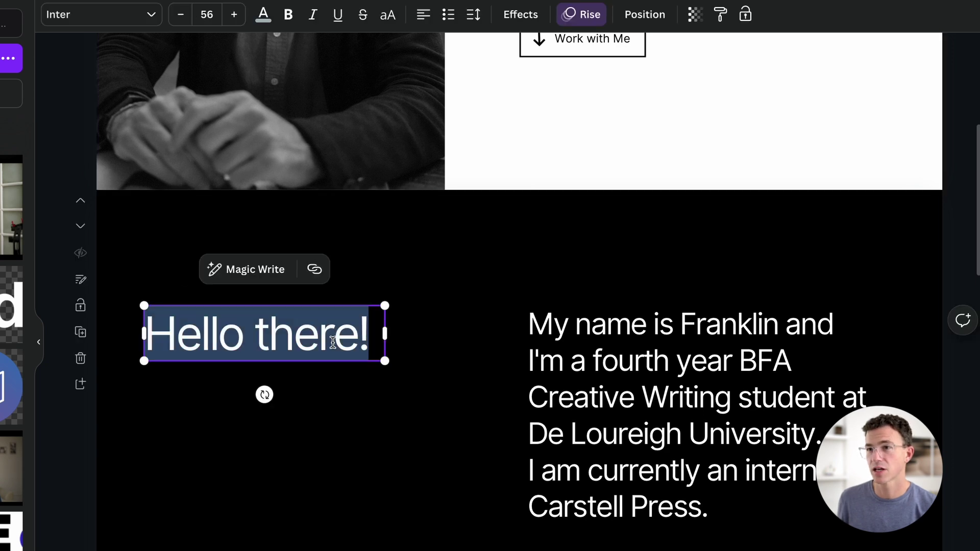
{"action": "type", "text": "Yo!"}
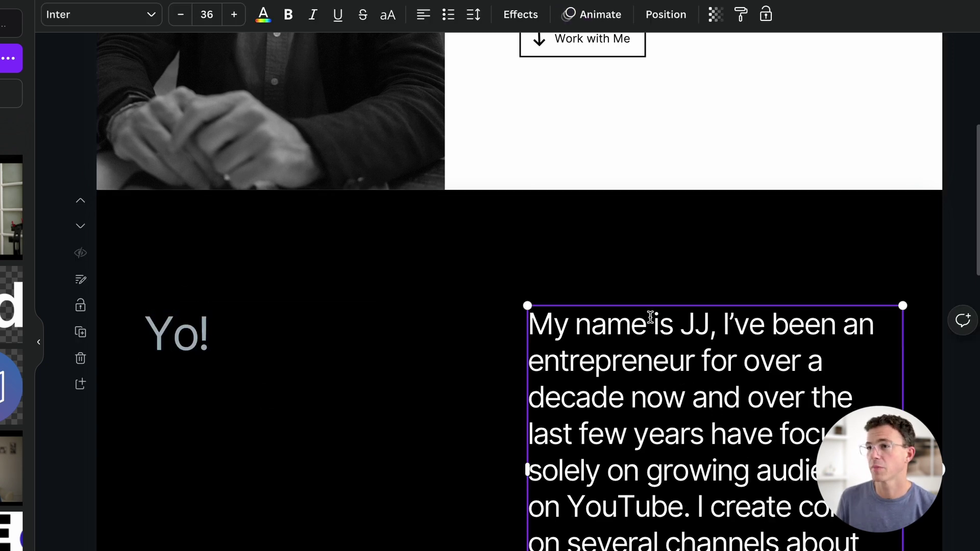
{"action": "scroll", "coordinate": [307, 315], "scroll_direction": "down", "scroll_amount": 4}
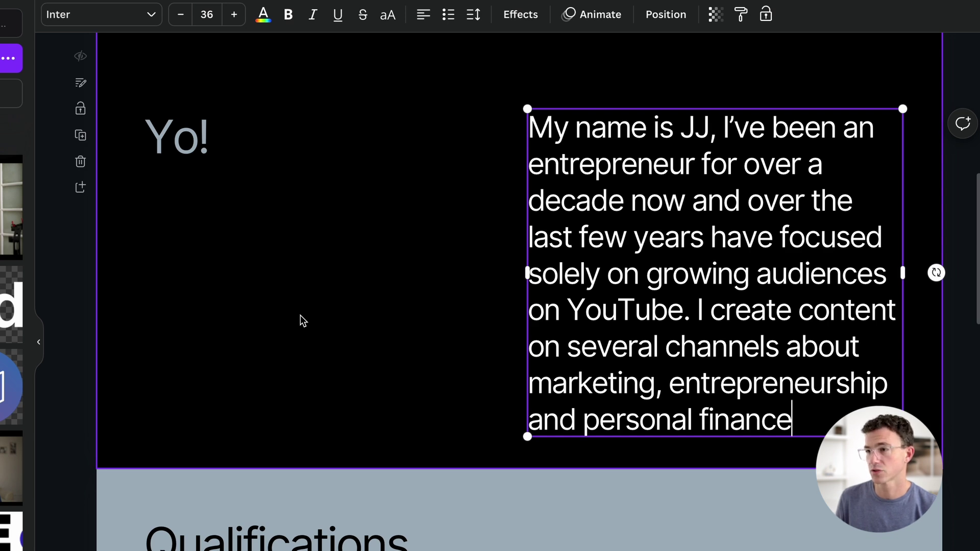
Step: End the bio with a period, set it to size 33, and widen its text box leftward
{"action": "type", "text": "."}
{"action": "scroll", "coordinate": [819, 501], "scroll_direction": "up", "scroll_amount": 2}
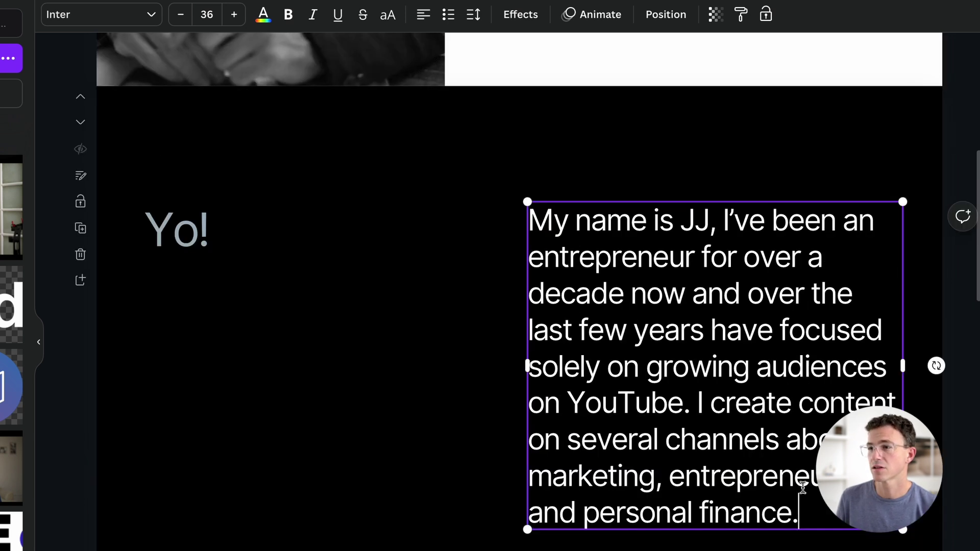
{"action": "left_click_drag", "start_coordinate": [815, 511], "coordinate": [529, 220]}
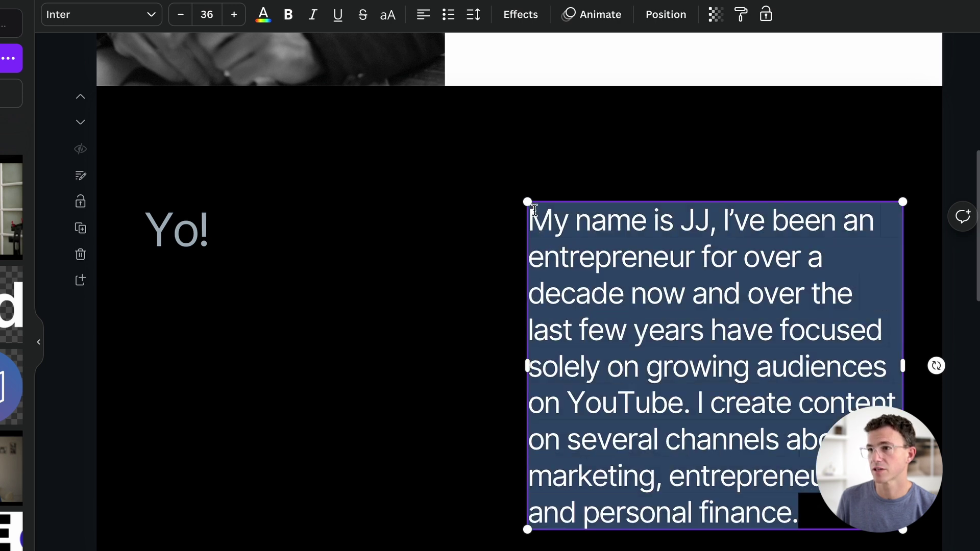
{"action": "left_click", "coordinate": [179, 17]}
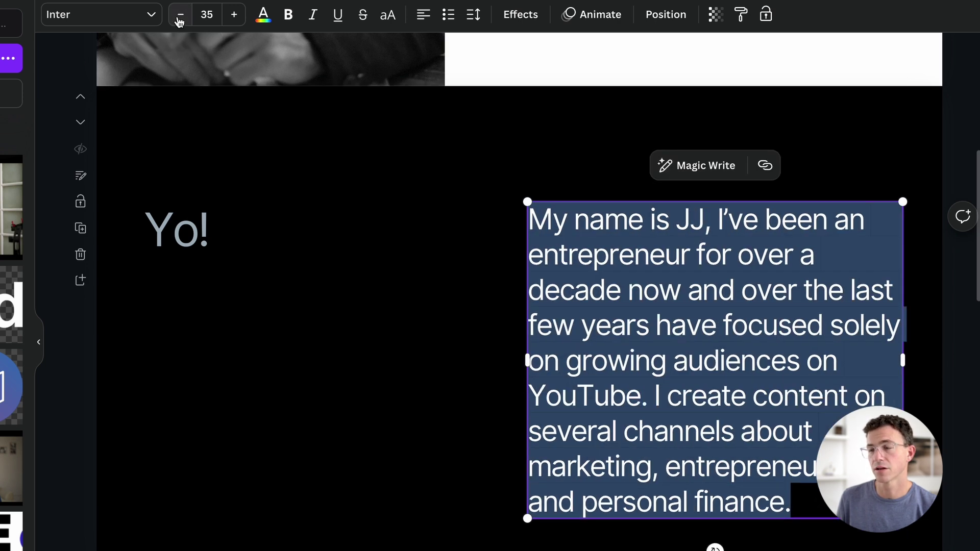
{"action": "left_click", "coordinate": [179, 17]}
{"action": "left_click", "coordinate": [179, 17]}
{"action": "left_click", "coordinate": [179, 17]}
{"action": "left_click", "coordinate": [179, 17]}
{"action": "left_click", "coordinate": [179, 17]}
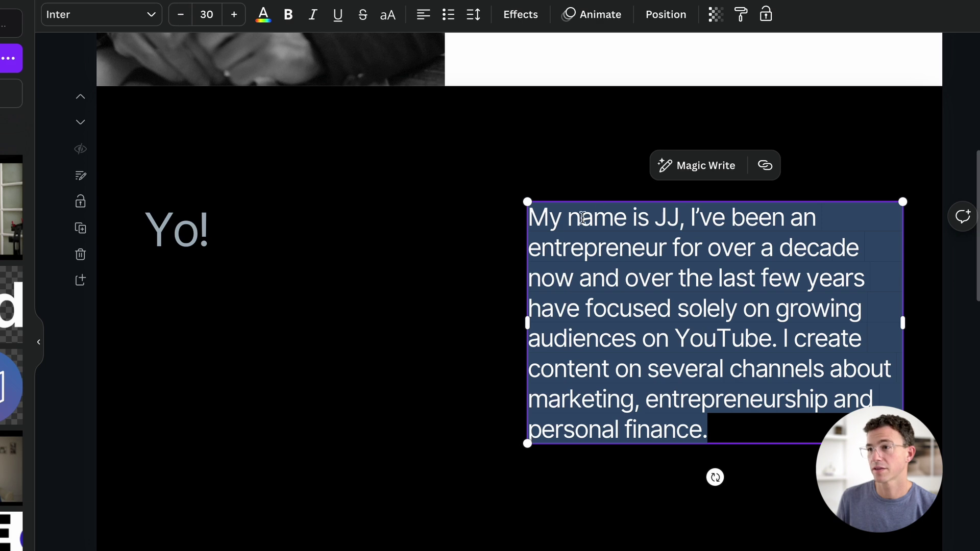
{"action": "left_click_drag", "start_coordinate": [526, 323], "coordinate": [458, 318]}
{"action": "left_click", "coordinate": [233, 14]}
{"action": "left_click", "coordinate": [234, 15]}
{"action": "left_click", "coordinate": [234, 14]}
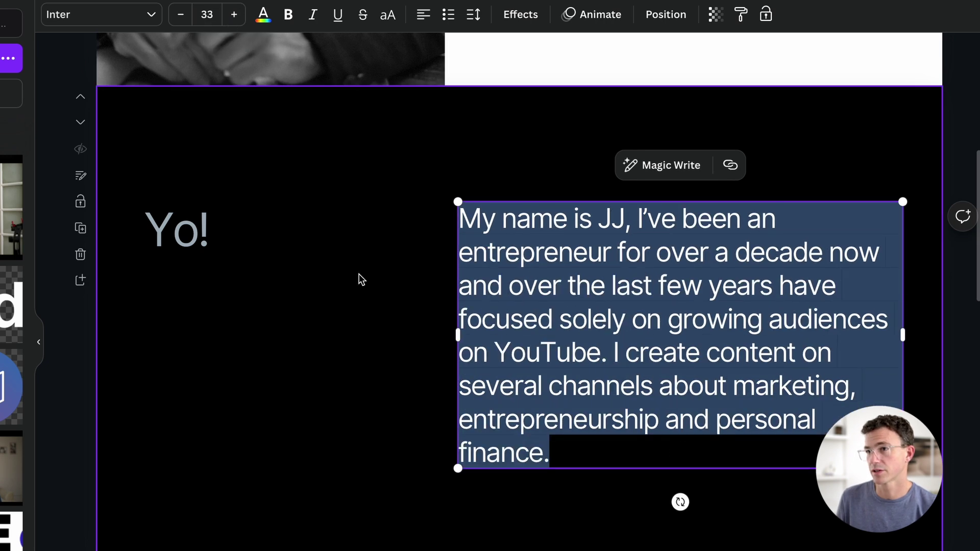
{"action": "left_click", "coordinate": [445, 300]}
{"action": "scroll", "coordinate": [274, 415], "scroll_direction": "down", "scroll_amount": 8}
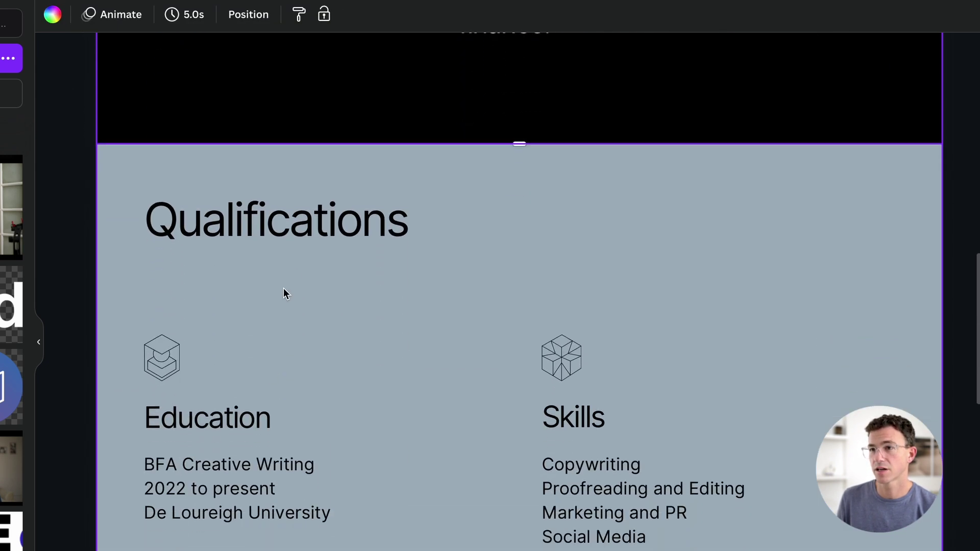
Step: Retitle Qualifications as a bold, one-line 'My YouTube Channels' heading
{"action": "double_click", "coordinate": [276, 219]}
{"action": "type", "text": "My Y"}
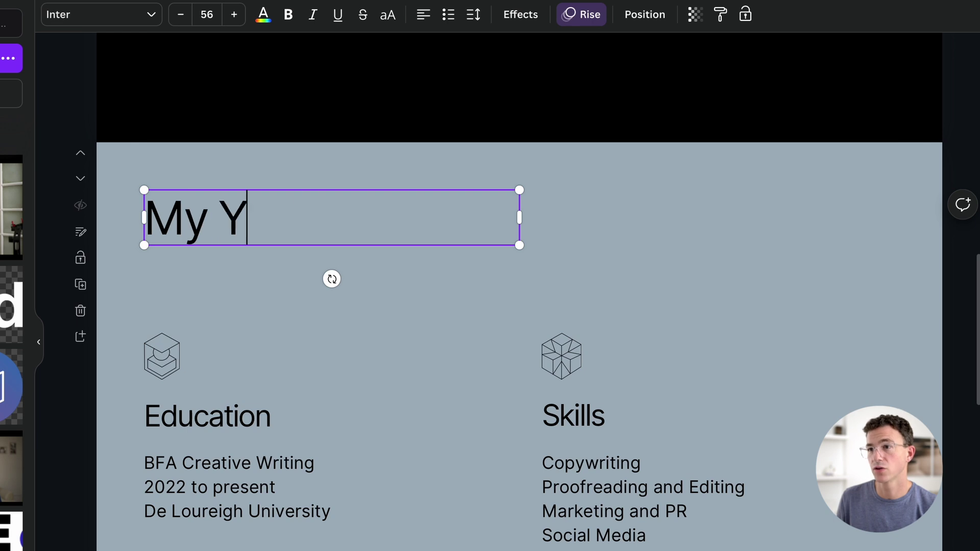
{"action": "type", "text": "ouTube Channels"}
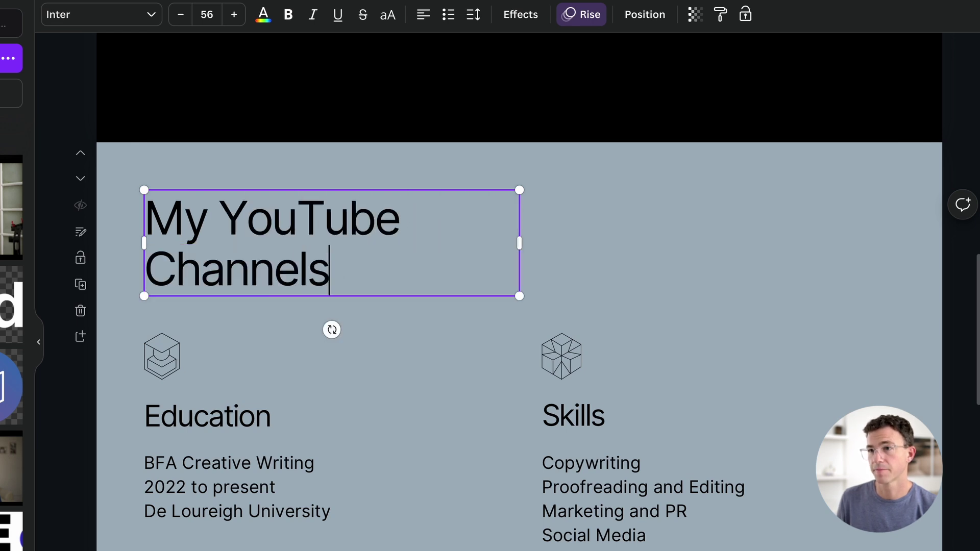
{"action": "left_click_drag", "start_coordinate": [520, 244], "coordinate": [611, 240]}
{"action": "left_click", "coordinate": [466, 220]}
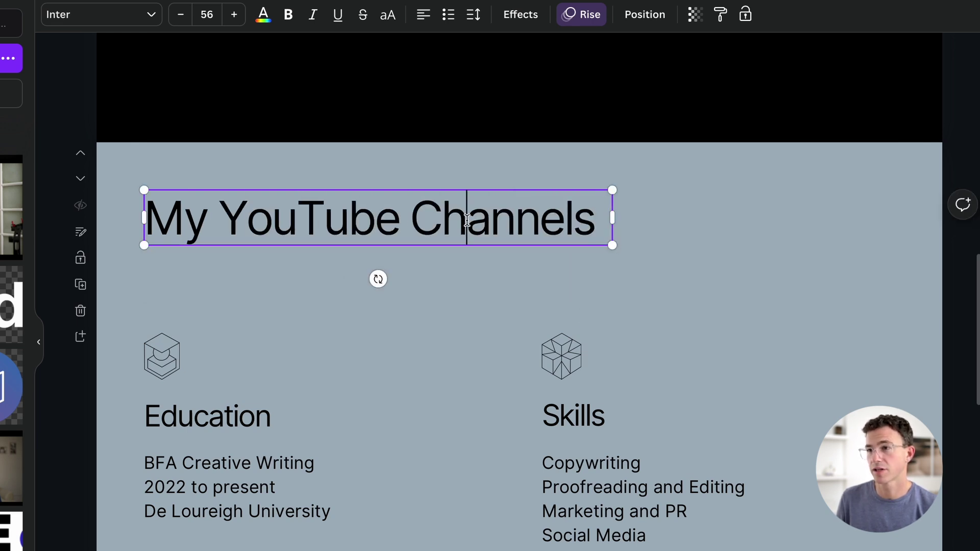
{"action": "key", "text": "ctrl+a"}
{"action": "key", "text": "ctrl+b"}
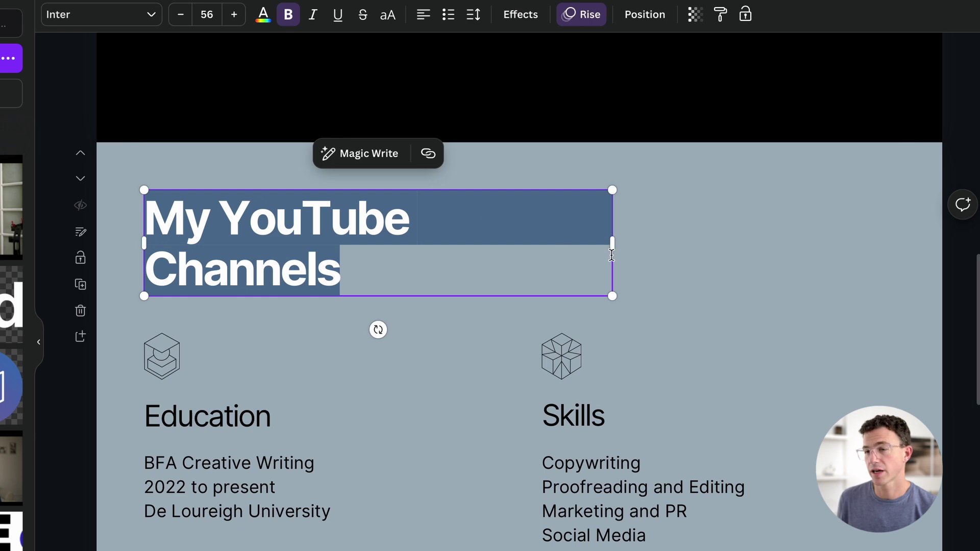
{"action": "left_click_drag", "start_coordinate": [613, 248], "coordinate": [653, 247]}
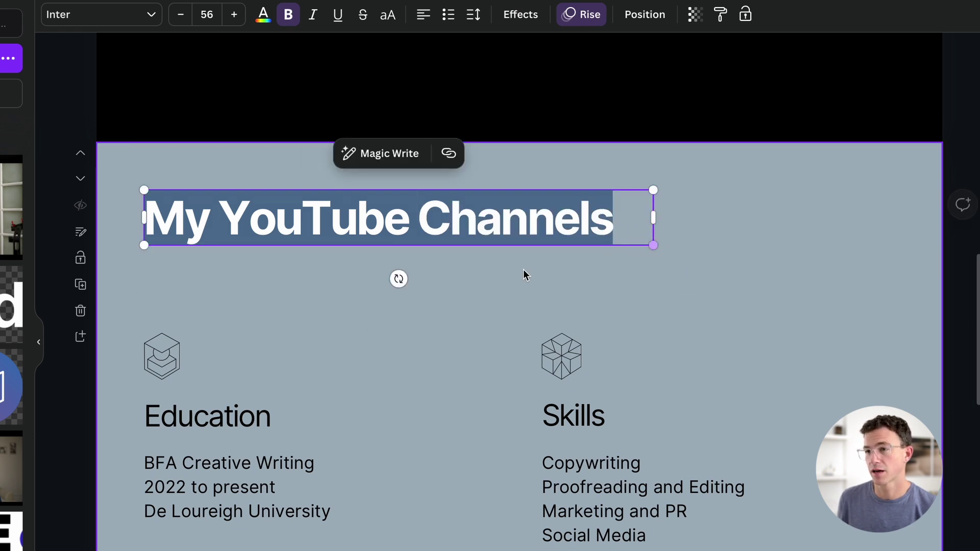
{"action": "scroll", "coordinate": [522, 269], "scroll_direction": "up", "scroll_amount": 10}
{"action": "left_click", "coordinate": [606, 283]}
{"action": "left_click", "coordinate": [607, 283]}
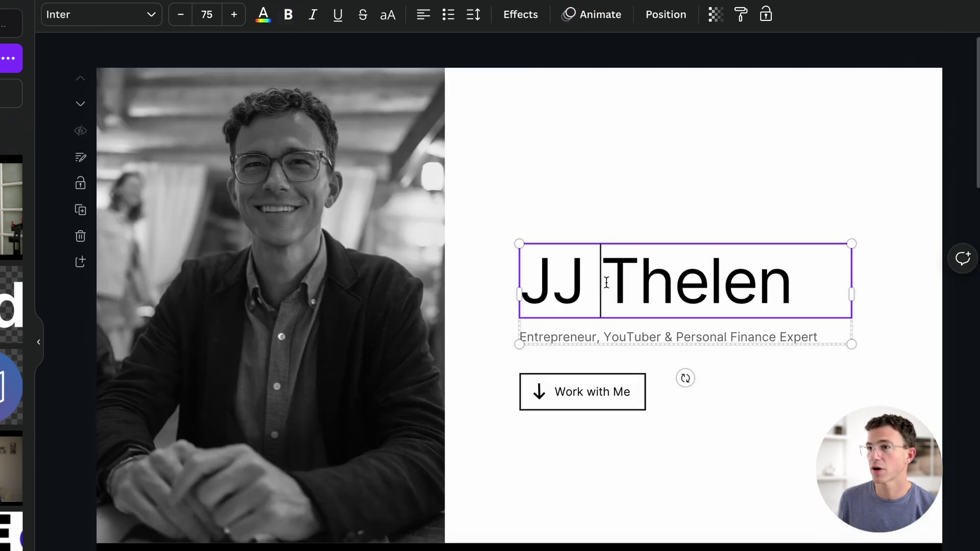
{"action": "double_click", "coordinate": [607, 282]}
{"action": "triple_click", "coordinate": [606, 282]}
{"action": "key", "text": "ctrl+b"}
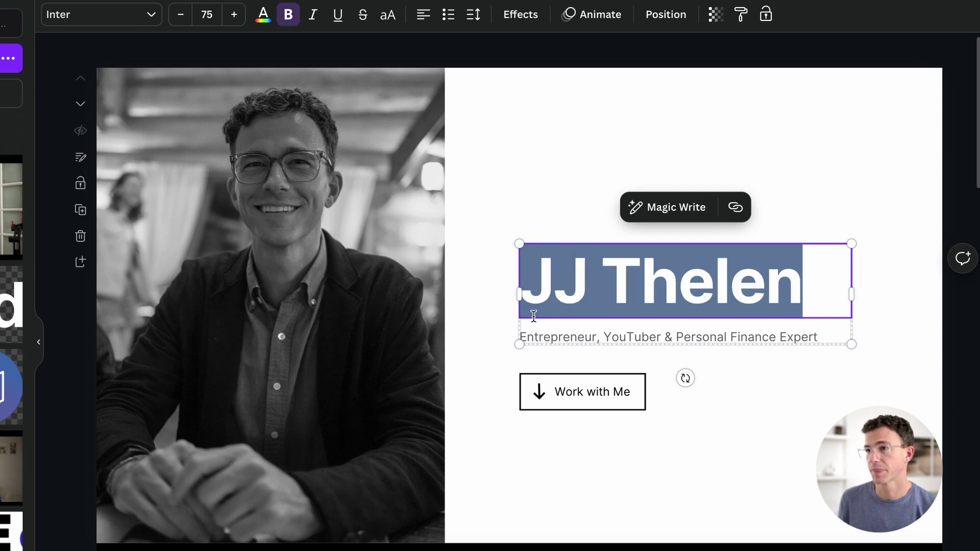
Step: Delete the Skills column and narrow the Education details text box
{"action": "scroll", "coordinate": [487, 285], "scroll_direction": "down", "scroll_amount": 10}
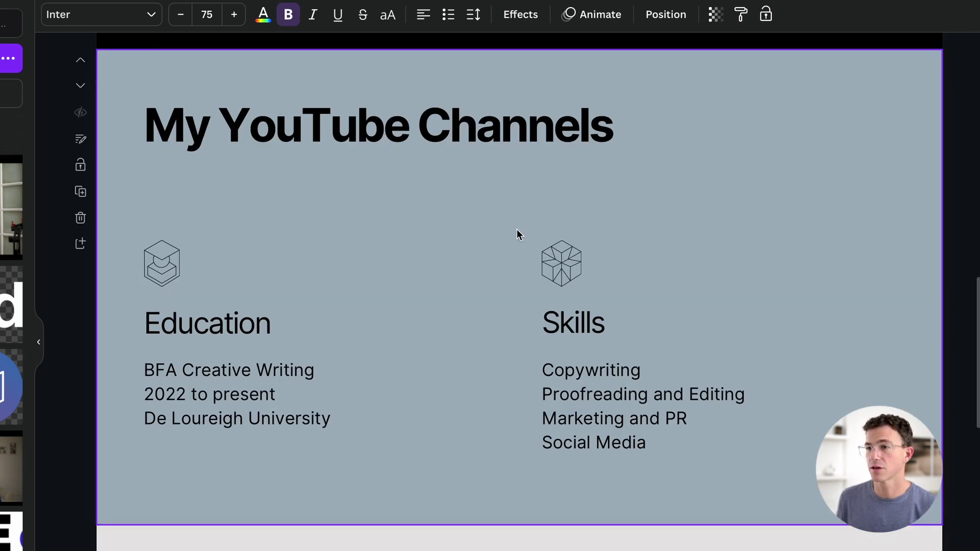
{"action": "left_click_drag", "start_coordinate": [517, 228], "coordinate": [683, 448]}
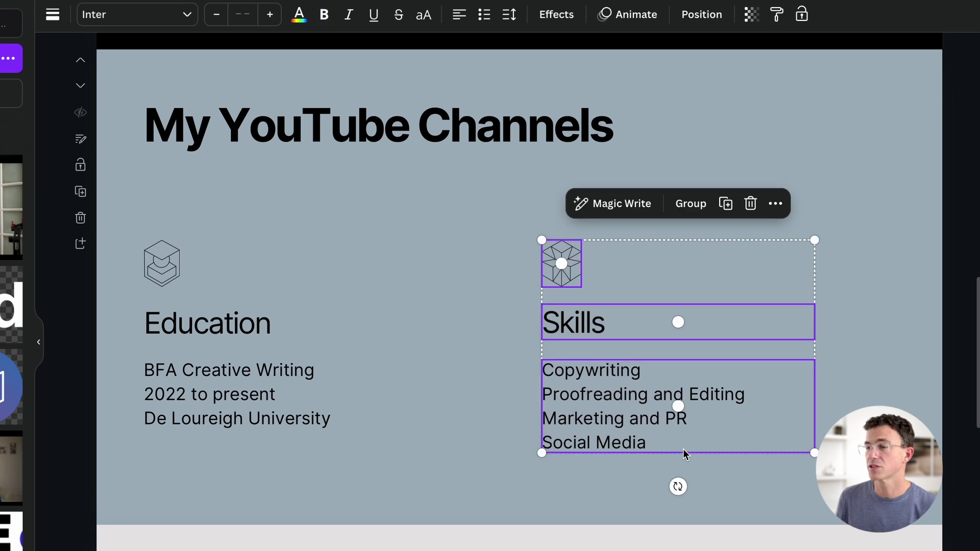
{"action": "key", "text": "Delete"}
{"action": "left_click", "coordinate": [267, 408]}
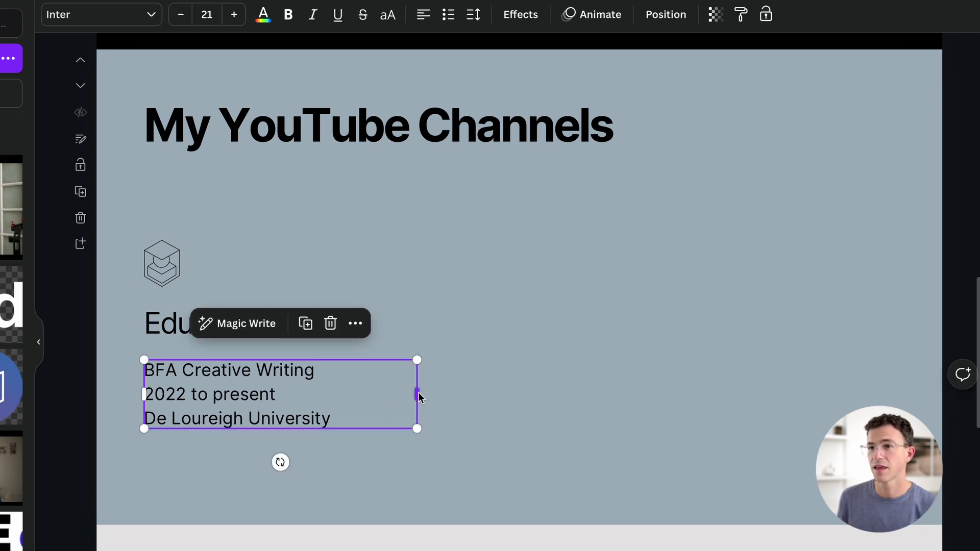
{"action": "left_click_drag", "start_coordinate": [418, 394], "coordinate": [357, 394]}
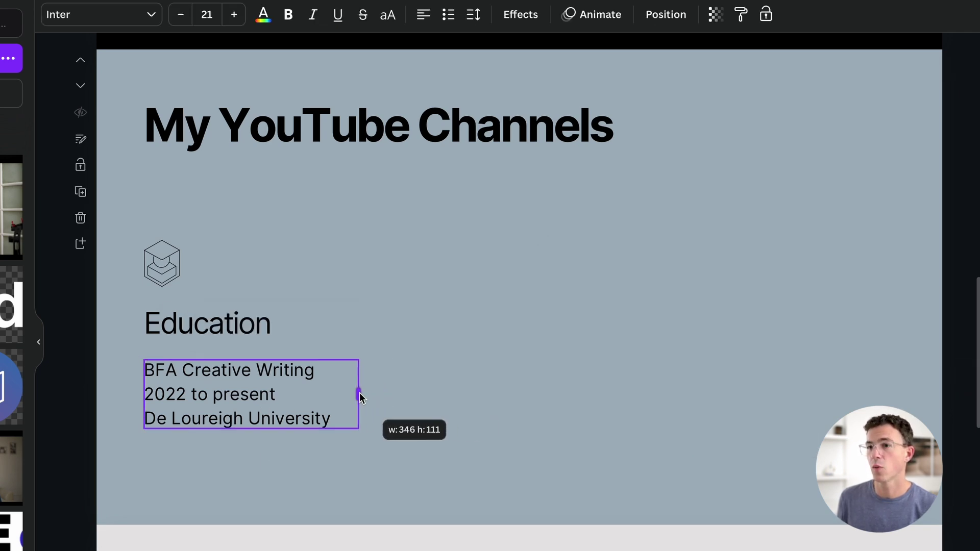
{"action": "left_click_drag", "start_coordinate": [359, 393], "coordinate": [360, 393]}
{"action": "left_click", "coordinate": [412, 375]}
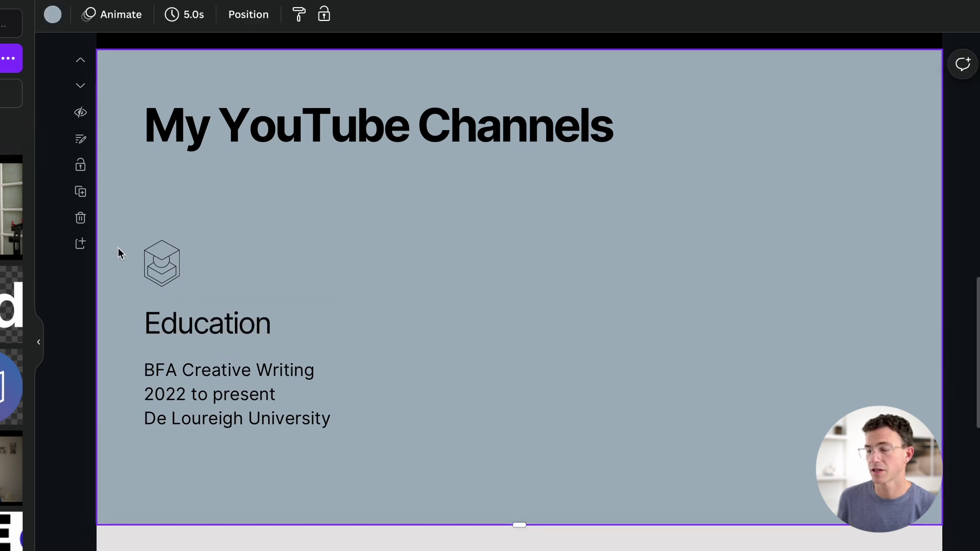
Step: Delete the graduation-cap icon and copy the youtu.be video link from the notes
{"action": "left_click", "coordinate": [162, 263]}
{"action": "key", "text": "Delete"}
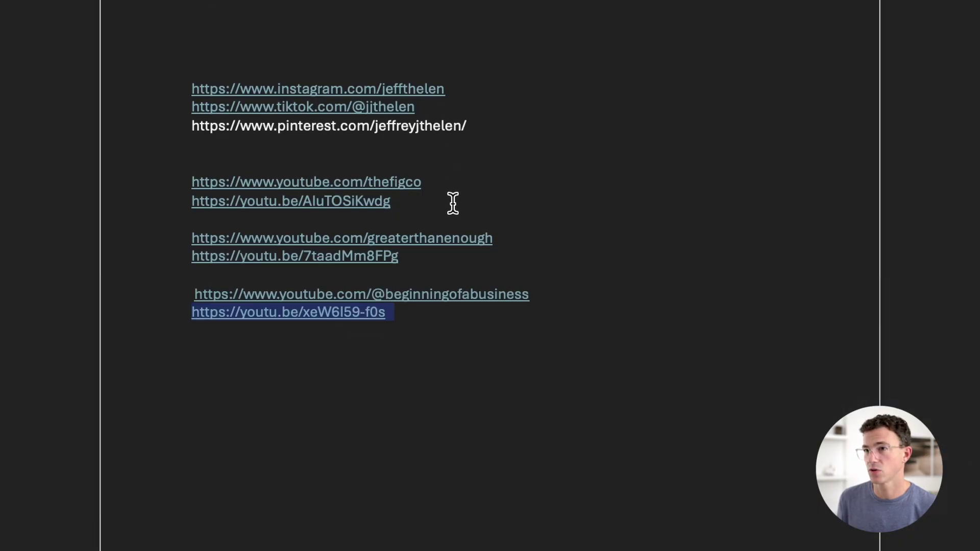
{"action": "left_click_drag", "start_coordinate": [428, 183], "coordinate": [186, 199]}
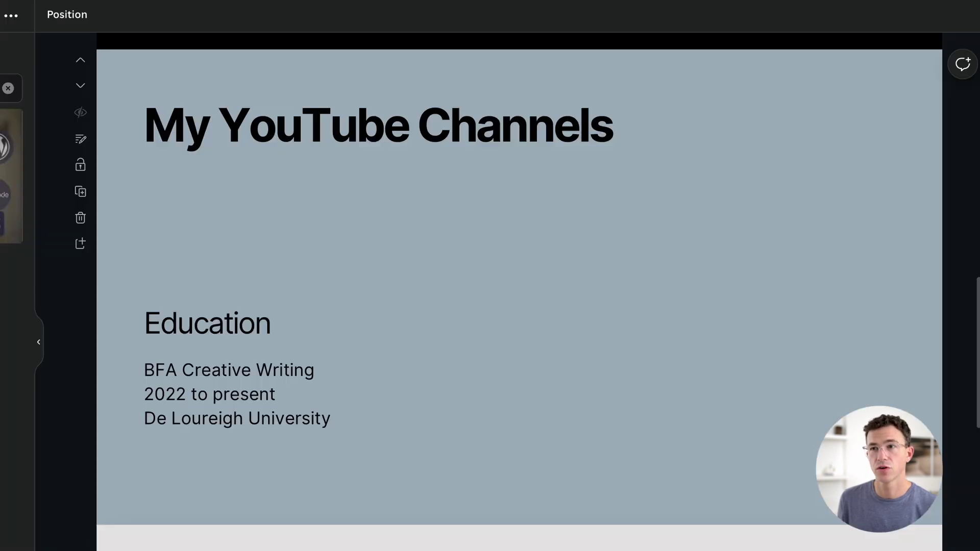
Step: Paste the YouTube link as an embed, sized and placed under the My YouTube Channels heading
{"action": "key", "text": "ctrl+v"}
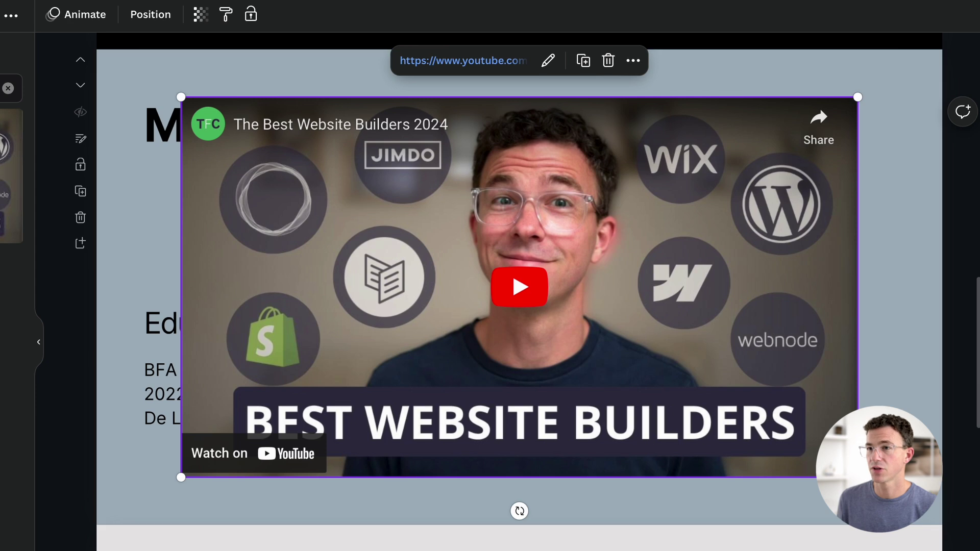
{"action": "left_click_drag", "start_coordinate": [857, 478], "coordinate": [387, 292]}
{"action": "left_click_drag", "start_coordinate": [328, 183], "coordinate": [280, 248]}
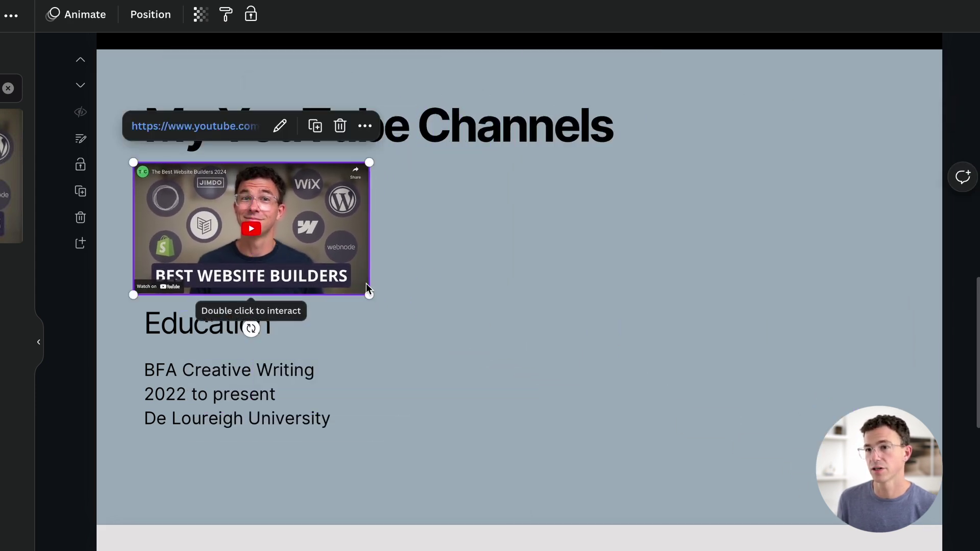
{"action": "left_click_drag", "start_coordinate": [371, 298], "coordinate": [358, 288]}
{"action": "left_click", "coordinate": [116, 214]}
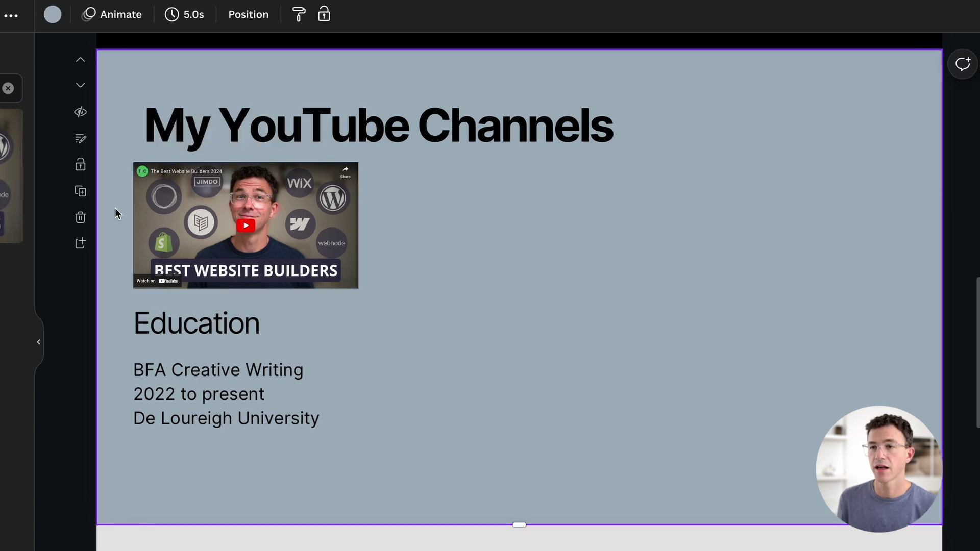
Step: Duplicate the video with its Education text and move one copy to the page's right side
{"action": "left_click_drag", "start_coordinate": [119, 205], "coordinate": [261, 420]}
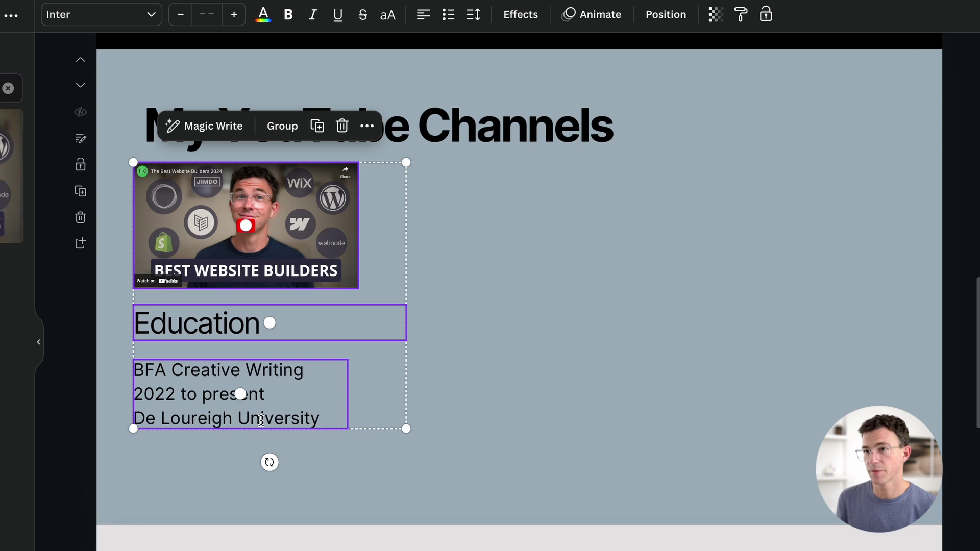
{"action": "key", "text": "ctrl+d"}
{"action": "key", "text": "ctrl+d"}
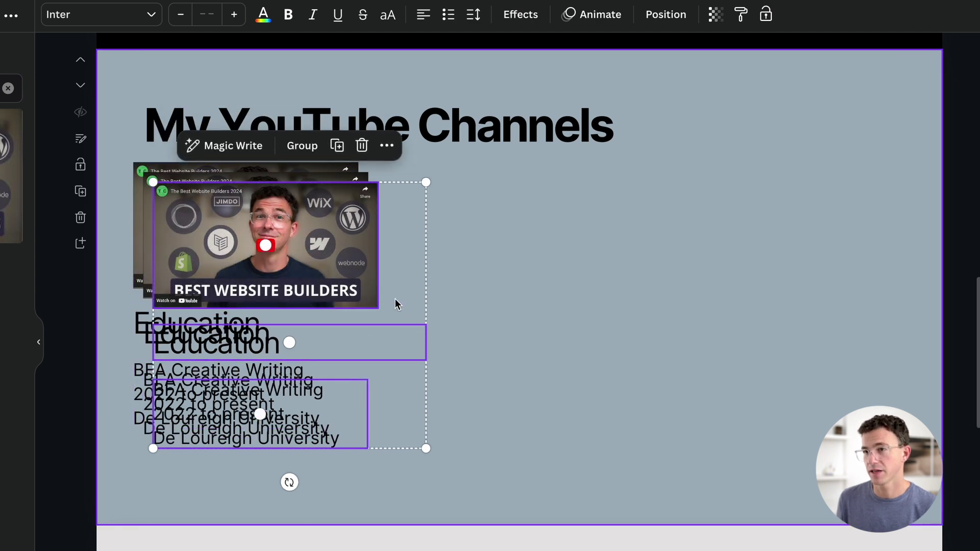
{"action": "left_click_drag", "start_coordinate": [405, 276], "coordinate": [924, 247]}
{"action": "left_click", "coordinate": [318, 272]}
Step: Move the remaining copy to the centre column and space the three videos evenly
{"action": "left_click_drag", "start_coordinate": [318, 272], "coordinate": [588, 263]}
{"action": "left_click", "coordinate": [374, 508]}
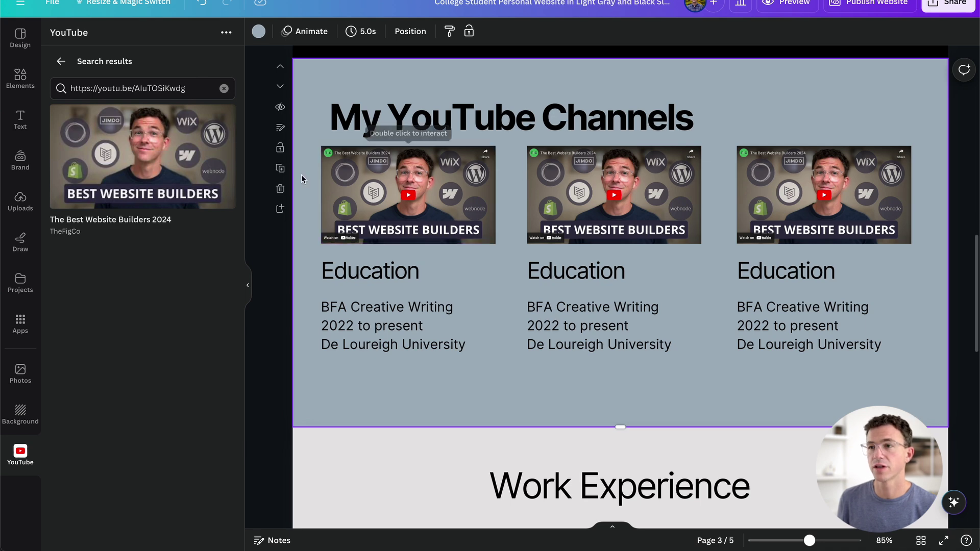
{"action": "left_click_drag", "start_coordinate": [303, 174], "coordinate": [872, 200]}
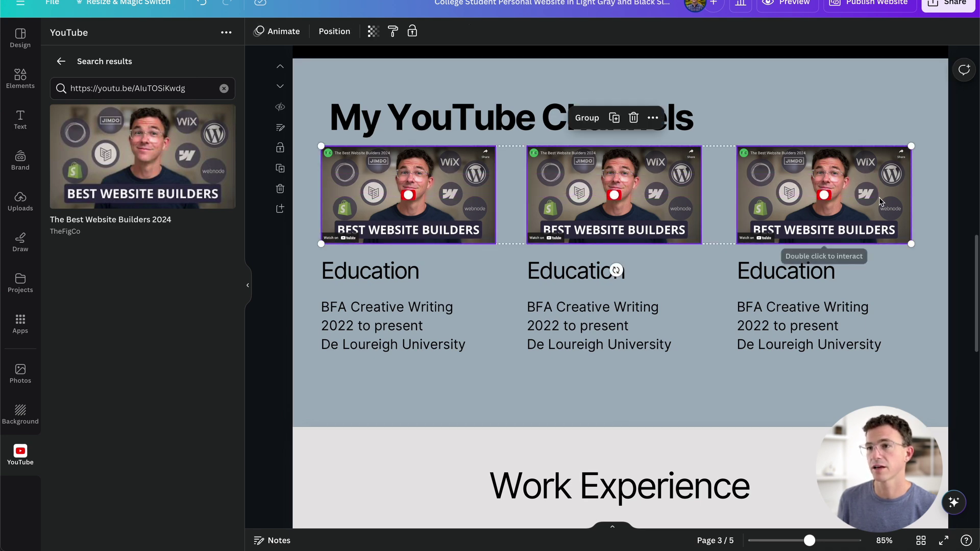
{"action": "left_click", "coordinate": [335, 31]}
{"action": "left_click", "coordinate": [189, 232]}
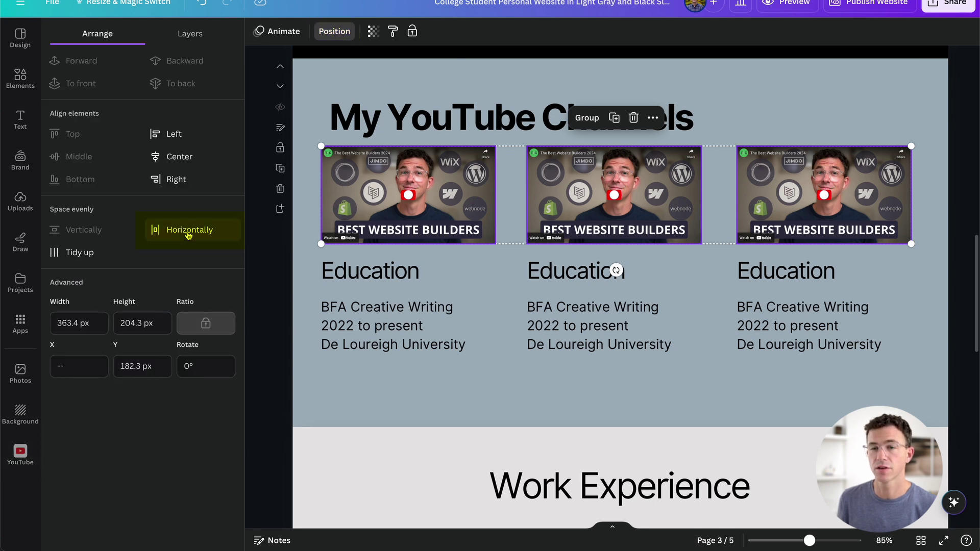
{"action": "left_click", "coordinate": [189, 232]}
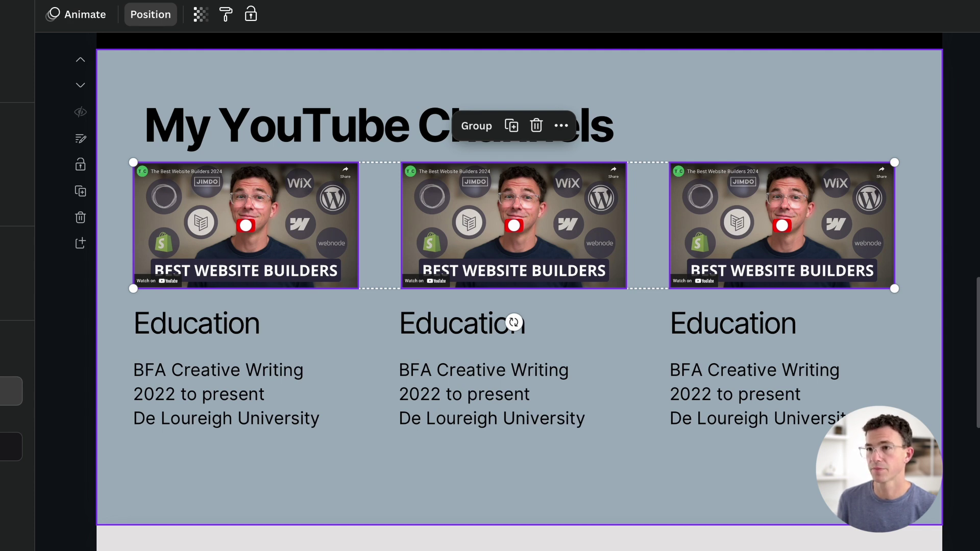
{"action": "left_click", "coordinate": [781, 143]}
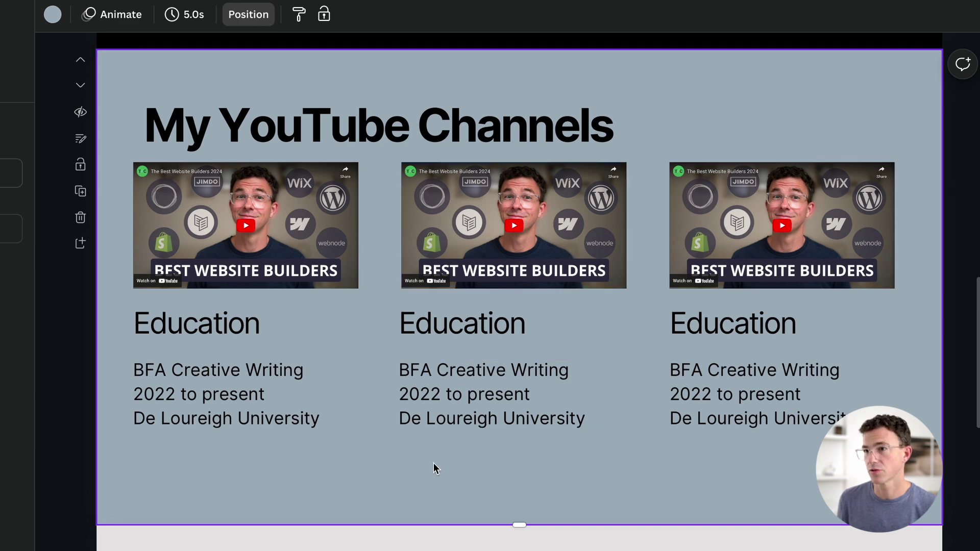
Step: Nudge the middle column's Education heading and details to align under its video
{"action": "left_click_drag", "start_coordinate": [435, 463], "coordinate": [447, 305]}
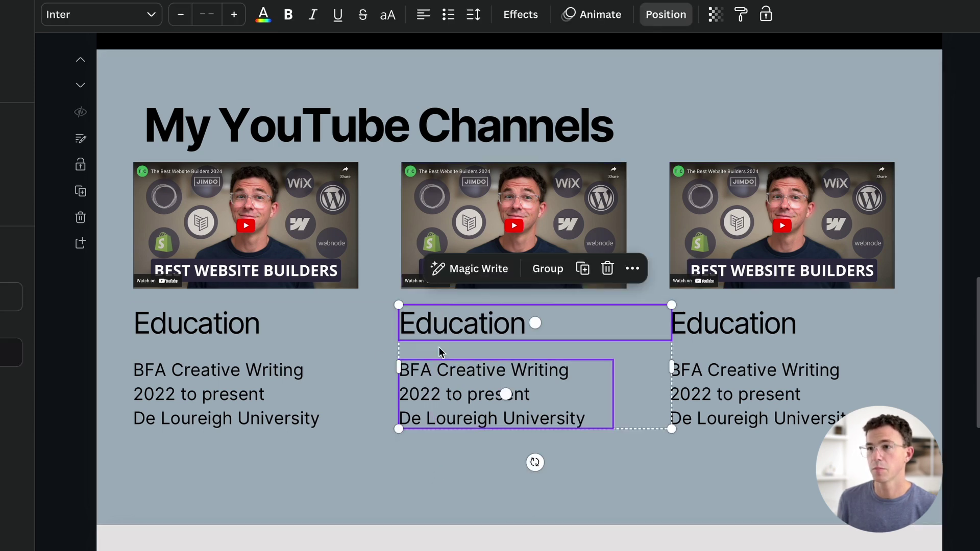
{"action": "left_click_drag", "start_coordinate": [442, 378], "coordinate": [446, 379]}
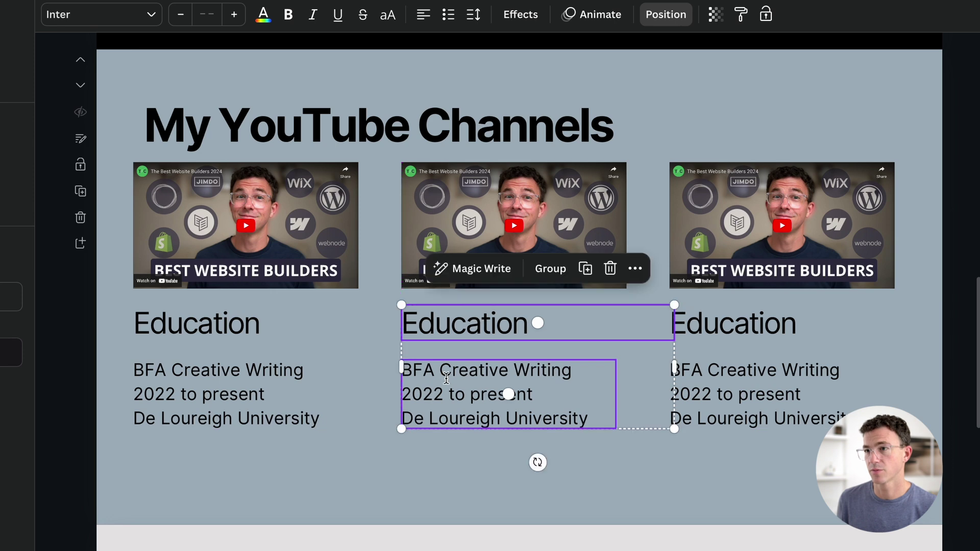
{"action": "left_click", "coordinate": [456, 458]}
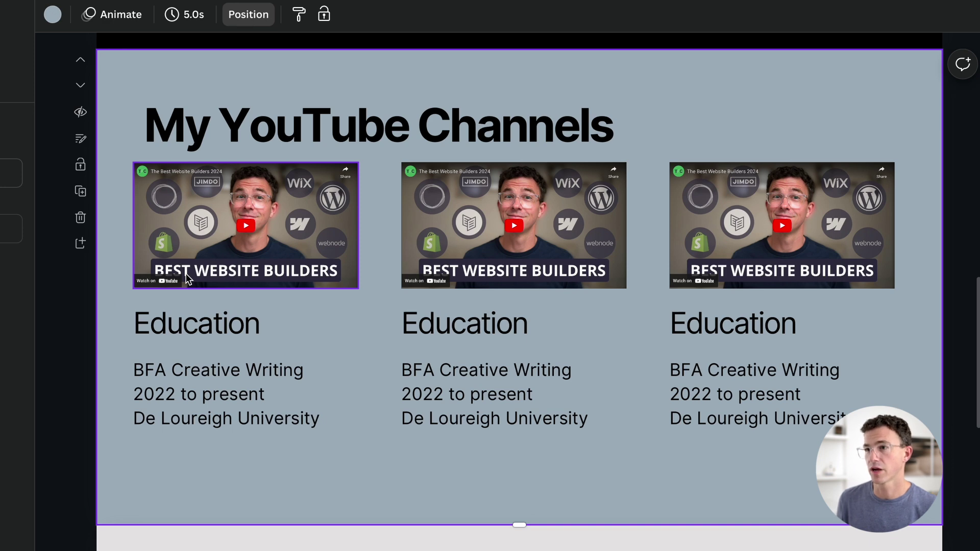
{"action": "left_click", "coordinate": [203, 319]}
Step: Rename the first column heading 'TheFigCo' and link it to its YouTube channel URL
{"action": "double_click", "coordinate": [203, 317]}
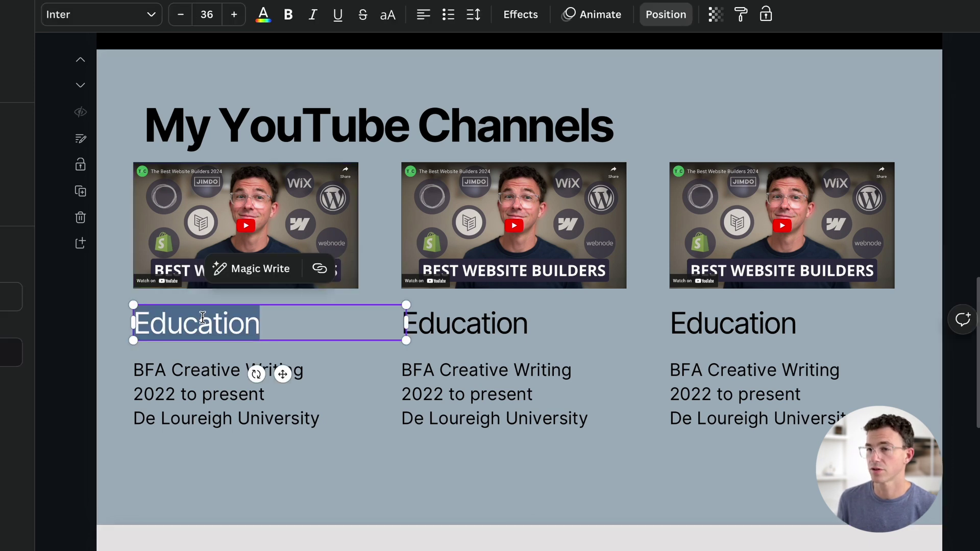
{"action": "type", "text": "TheFig"}
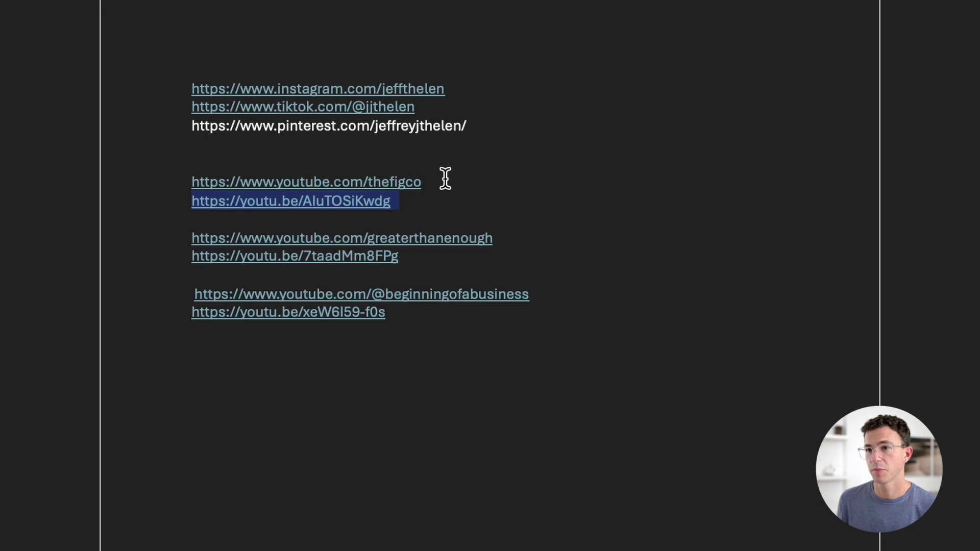
{"action": "left_click", "coordinate": [442, 182]}
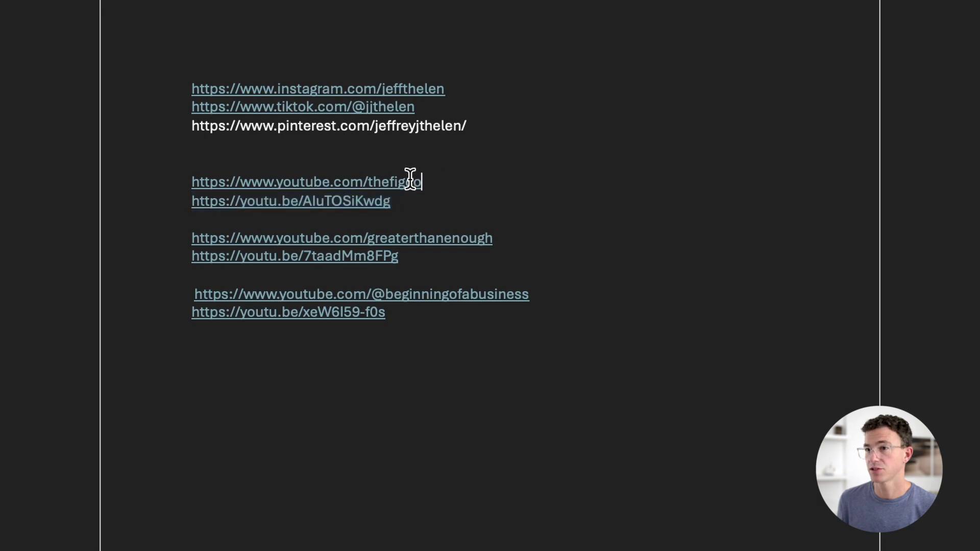
{"action": "left_click_drag", "start_coordinate": [411, 182], "coordinate": [182, 188]}
{"action": "type", "text": "Co"}
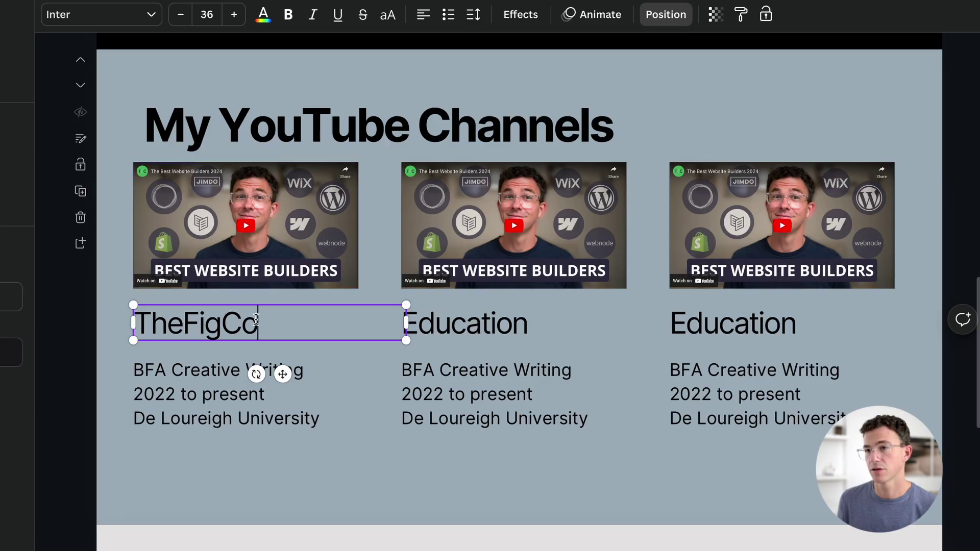
{"action": "left_click_drag", "start_coordinate": [257, 319], "coordinate": [134, 322]}
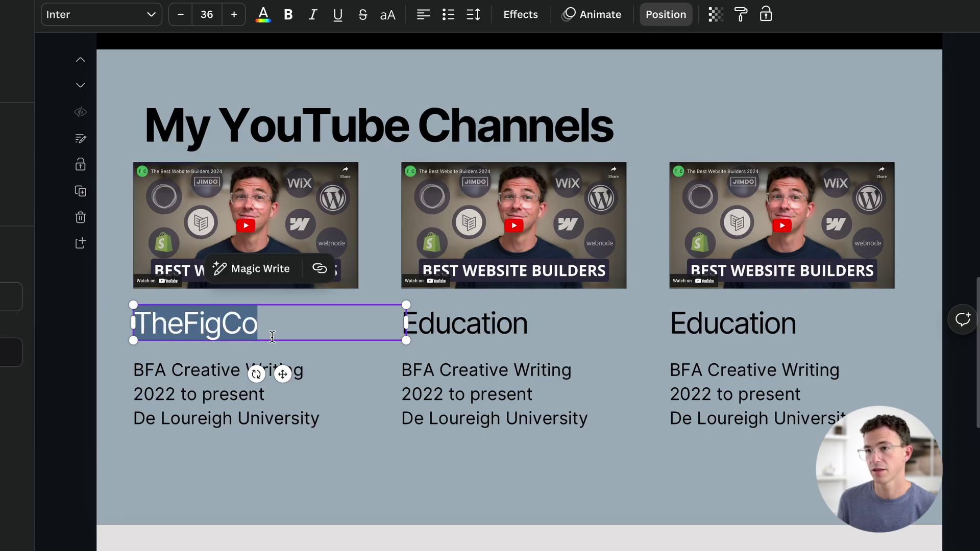
{"action": "left_click", "coordinate": [319, 269]}
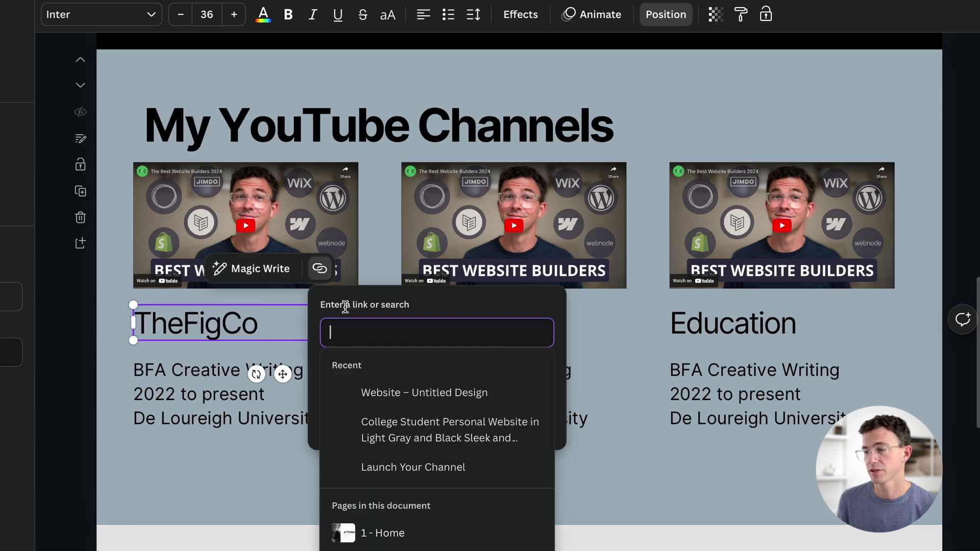
{"action": "type", "text": "https://www.youtube.com/thefigco"}
{"action": "left_click", "coordinate": [518, 425]}
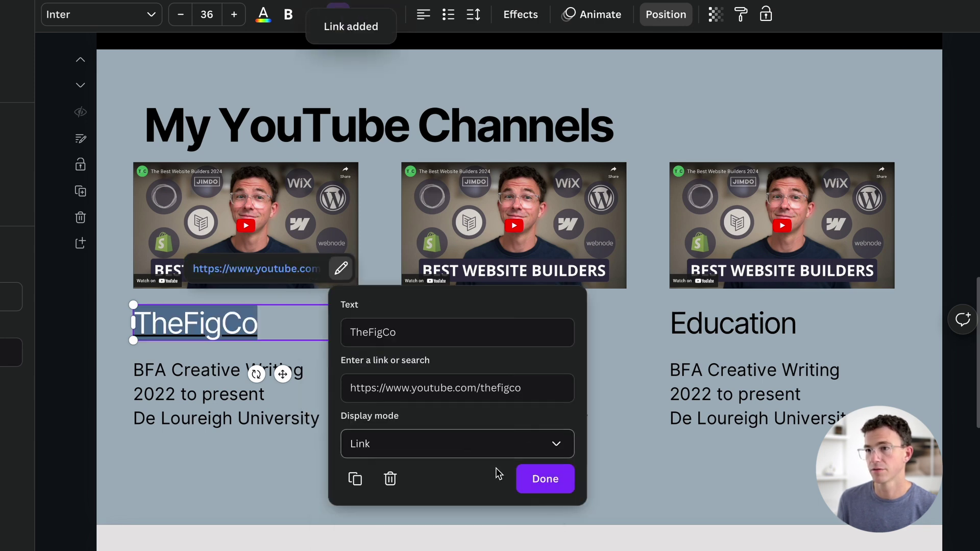
{"action": "left_click", "coordinate": [545, 479]}
Step: Set the first description to 'Grow your business online' and shrink all three descriptions to size 20
{"action": "double_click", "coordinate": [224, 394]}
{"action": "type", "text": "Grow you"}
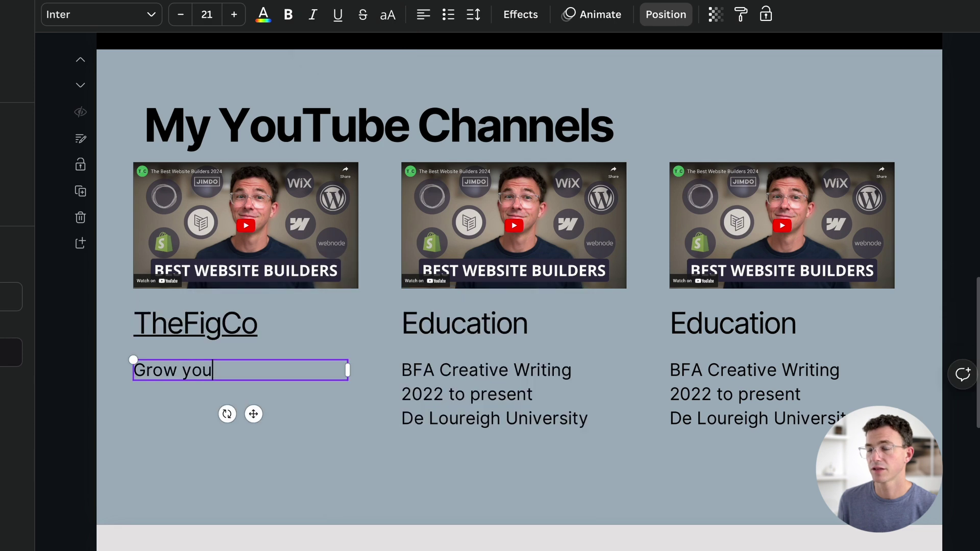
{"action": "type", "text": "r business online"}
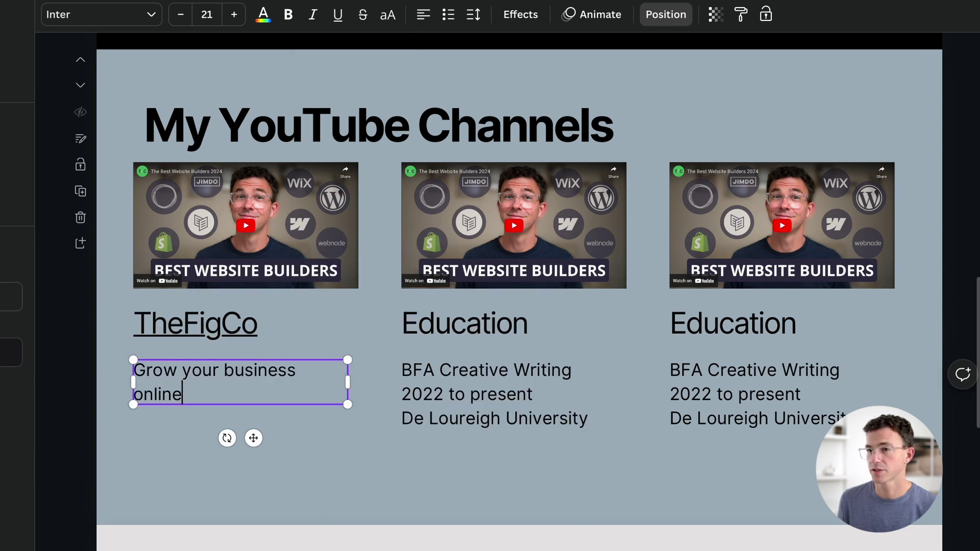
{"action": "triple_click", "coordinate": [189, 376]}
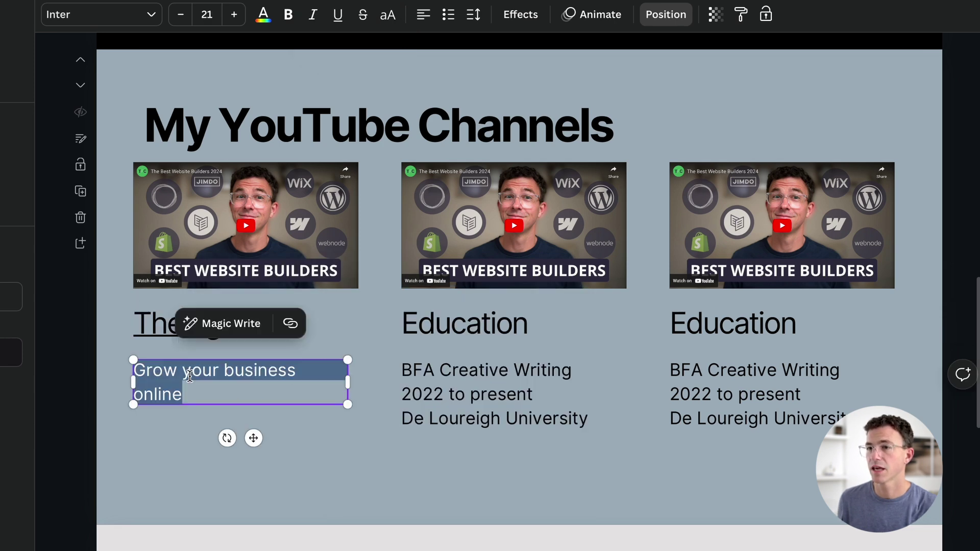
{"action": "left_click", "coordinate": [178, 435]}
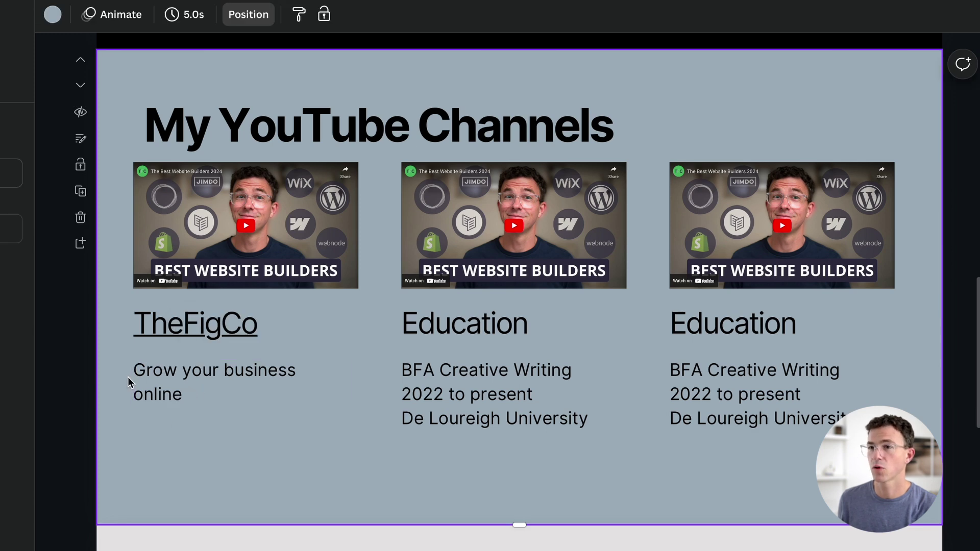
{"action": "left_click_drag", "start_coordinate": [128, 378], "coordinate": [781, 412]}
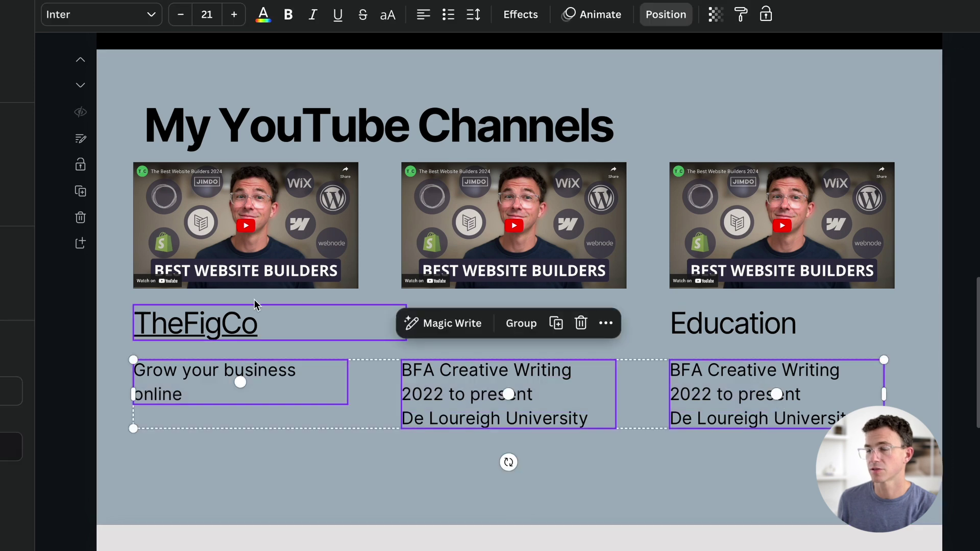
{"action": "left_click", "coordinate": [181, 15]}
{"action": "double_click", "coordinate": [452, 322]}
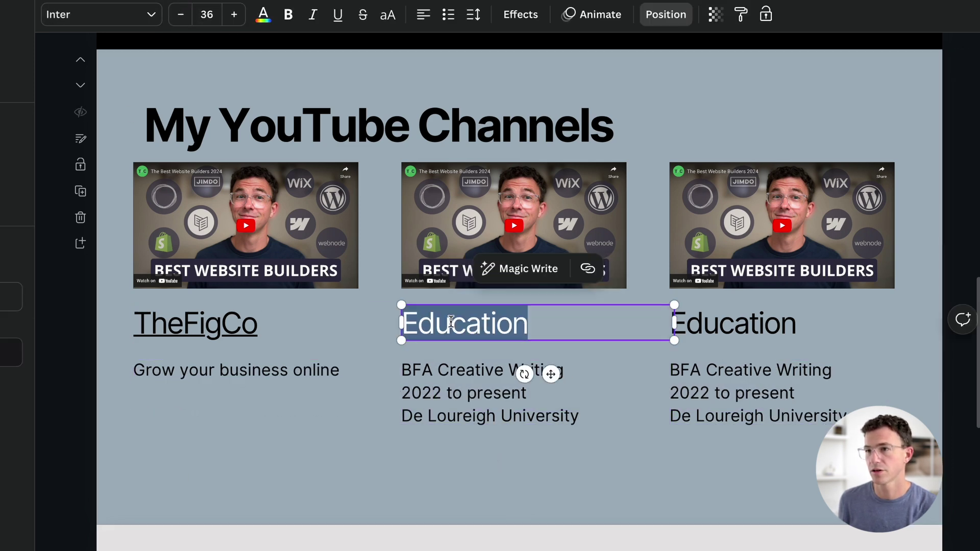
Step: Title the middle column '> enough' and swap its embed to the new video, resized to column width
{"action": "type", "text": "> enough"}
{"action": "left_click", "coordinate": [599, 185]}
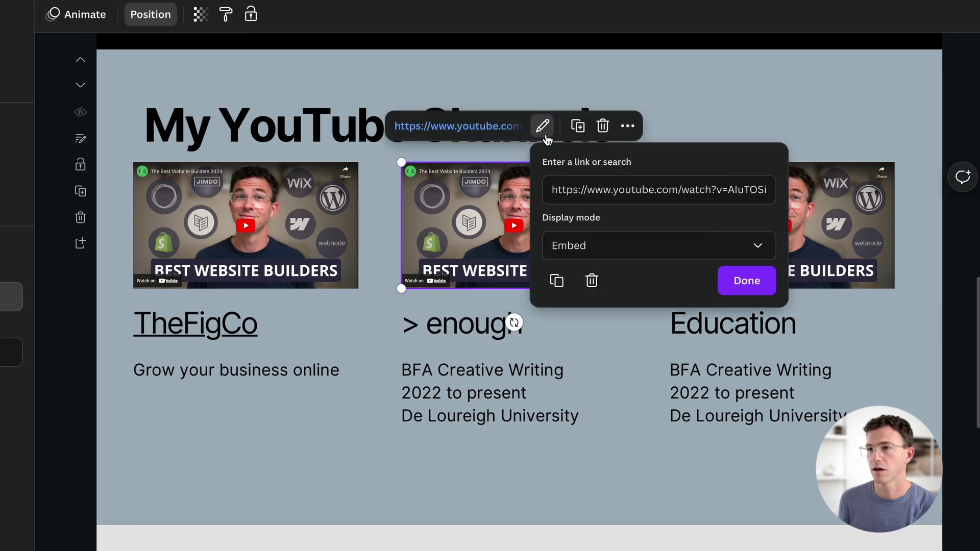
{"action": "triple_click", "coordinate": [599, 185]}
{"action": "type", "text": "https://youtu.be/7taadMm8FPg"}
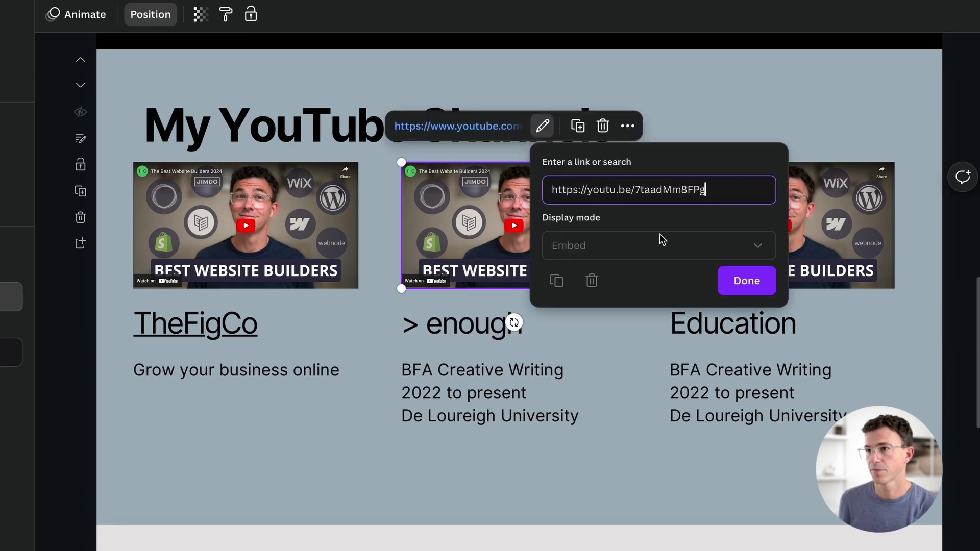
{"action": "left_click", "coordinate": [747, 280]}
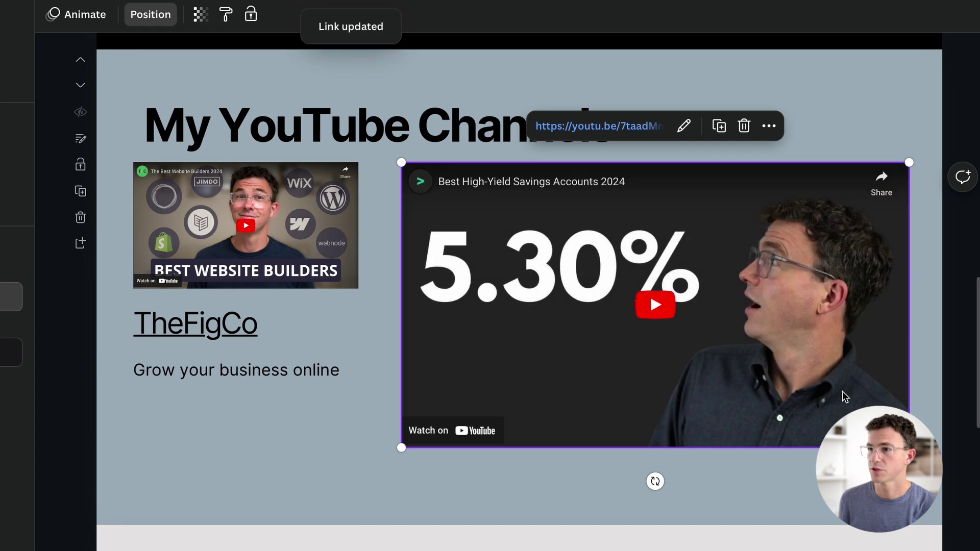
{"action": "left_click_drag", "start_coordinate": [909, 448], "coordinate": [608, 323]}
Step: Link the '> enough' heading to its channel and set its description to 'Fix your finances'
{"action": "left_click", "coordinate": [608, 323]}
{"action": "key", "text": "ctrl+k"}
{"action": "type", "text": "https://www.youtube.com/greaterthanenough"}
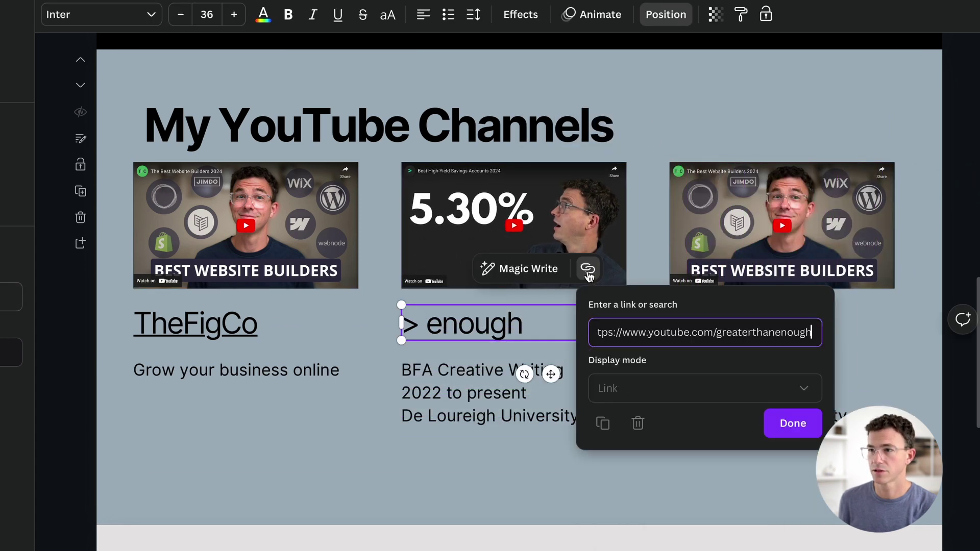
{"action": "left_click", "coordinate": [792, 424]}
{"action": "double_click", "coordinate": [459, 393]}
{"action": "type", "text": "Fix"}
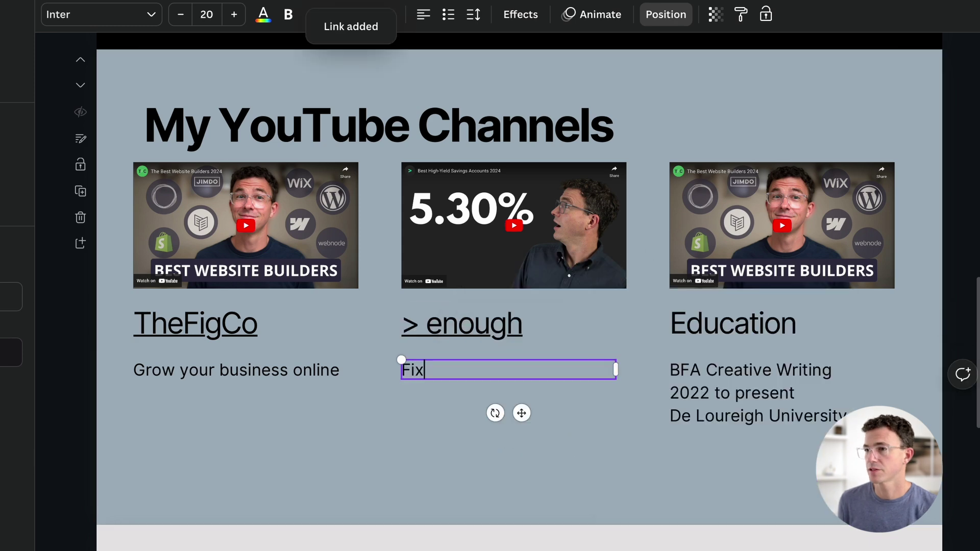
{"action": "type", "text": " your financ"}
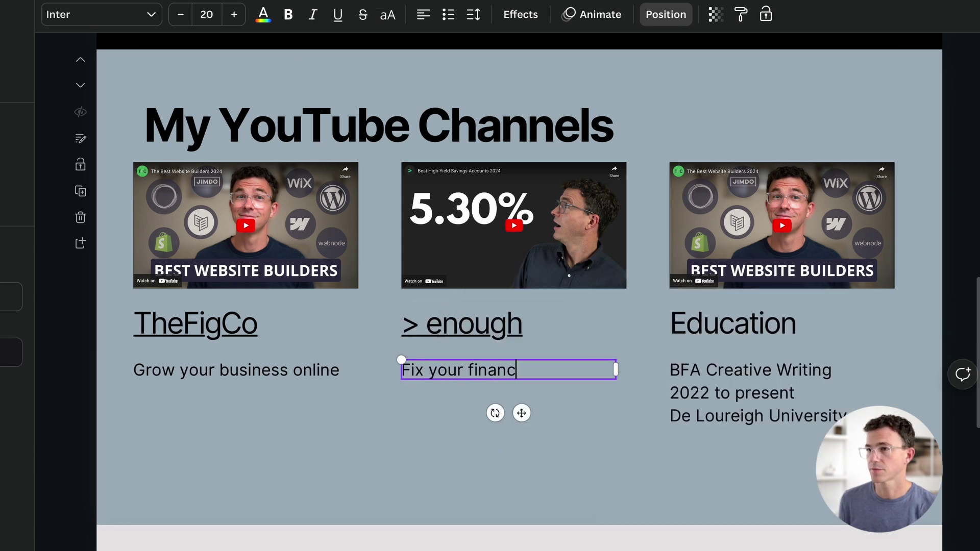
{"action": "type", "text": "es"}
Step: Rename the third heading 'Beginning of a Business' and shrink all three headings to size 29
{"action": "double_click", "coordinate": [733, 323]}
{"action": "type", "text": "Beginning of a Bu"}
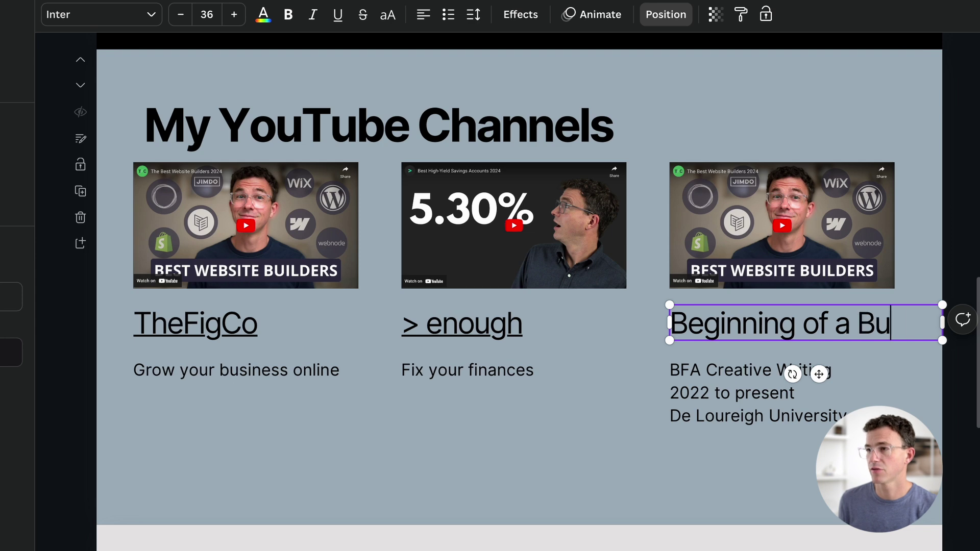
{"action": "type", "text": "siness"}
{"action": "left_click_drag", "start_coordinate": [125, 332], "coordinate": [720, 325]}
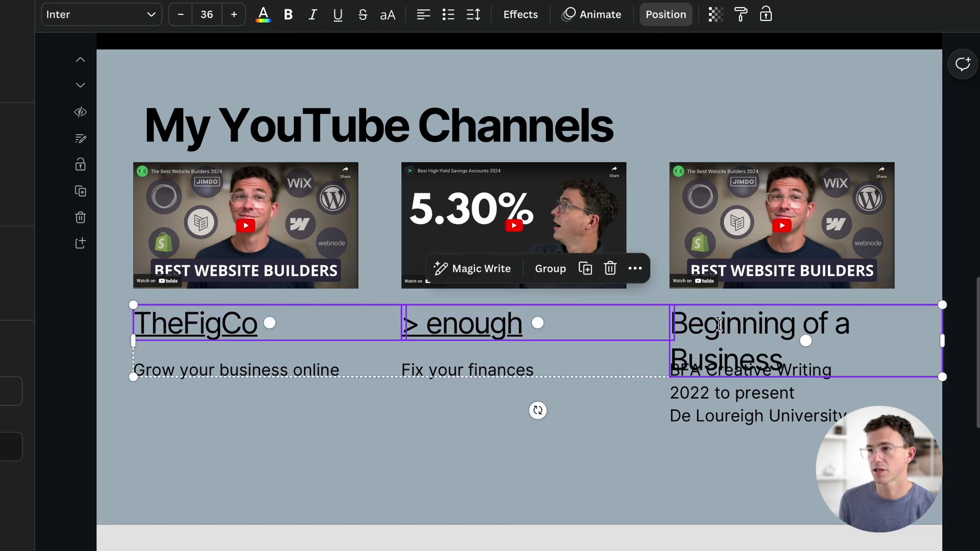
{"action": "left_click", "coordinate": [182, 17]}
{"action": "left_click", "coordinate": [182, 17]}
{"action": "left_click", "coordinate": [182, 16]}
{"action": "left_click", "coordinate": [181, 16]}
{"action": "left_click", "coordinate": [182, 16]}
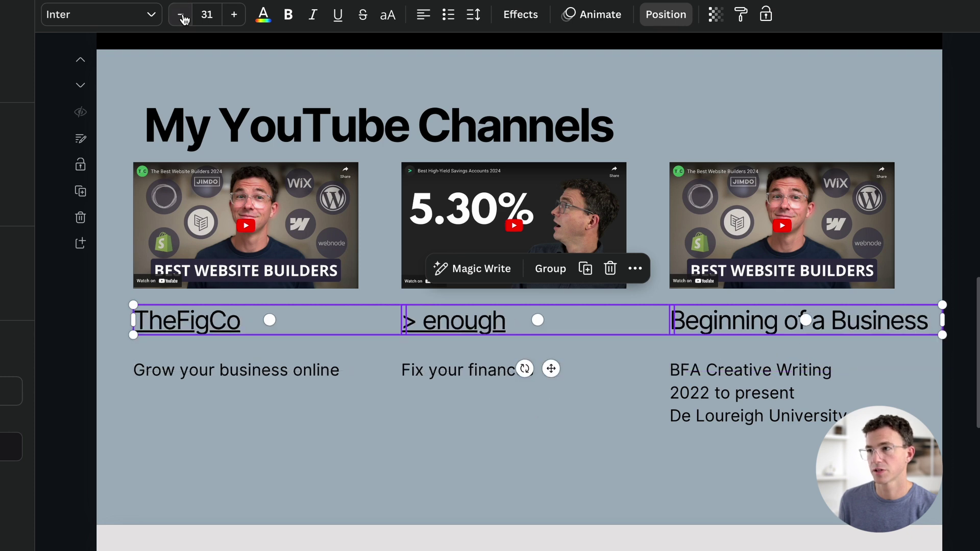
{"action": "left_click", "coordinate": [181, 16]}
{"action": "left_click", "coordinate": [182, 16]}
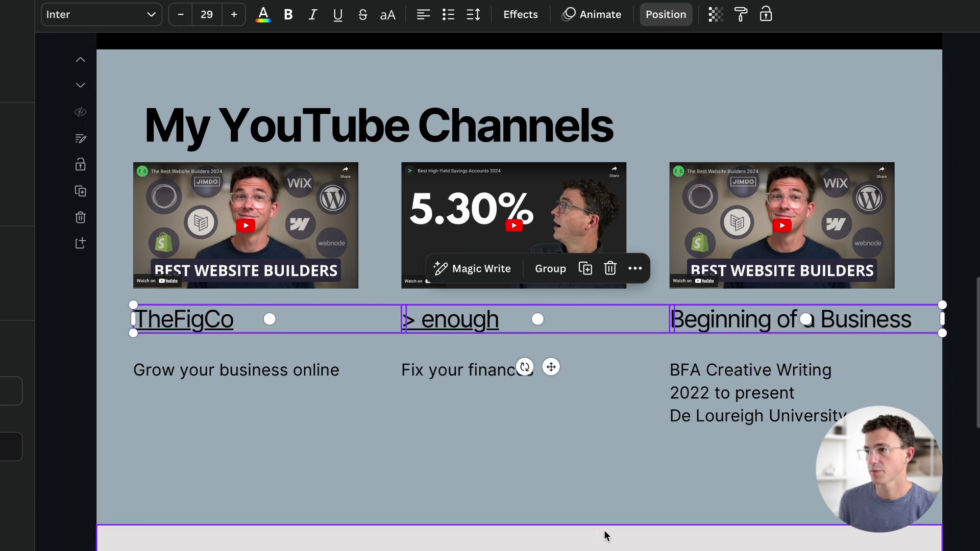
Step: Link 'Beginning of a Business' to its channel address and add 'USA' to its description
{"action": "left_click", "coordinate": [811, 321]}
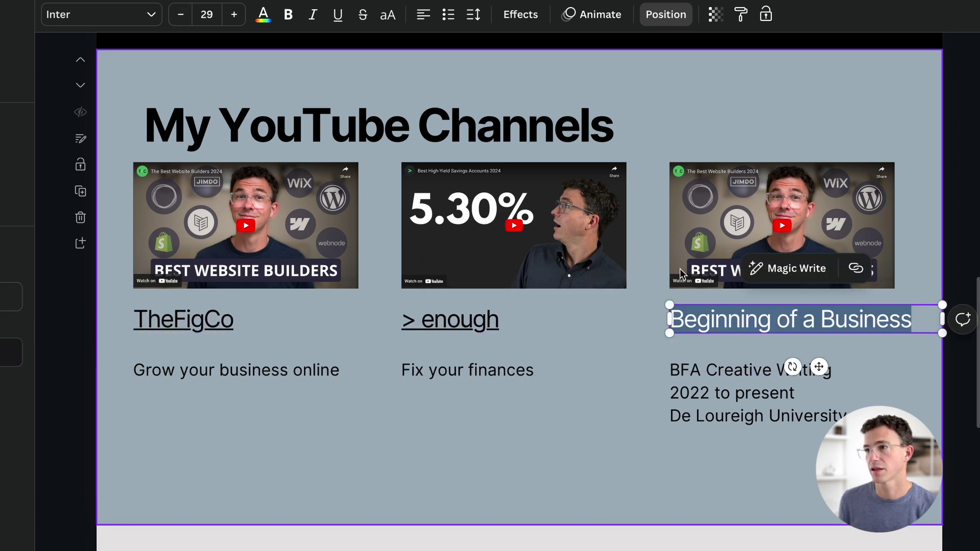
{"action": "left_click", "coordinate": [856, 267]}
{"action": "type", "text": "https://www.youtube.com/@beginningofabusiness"}
{"action": "key", "text": "Return"}
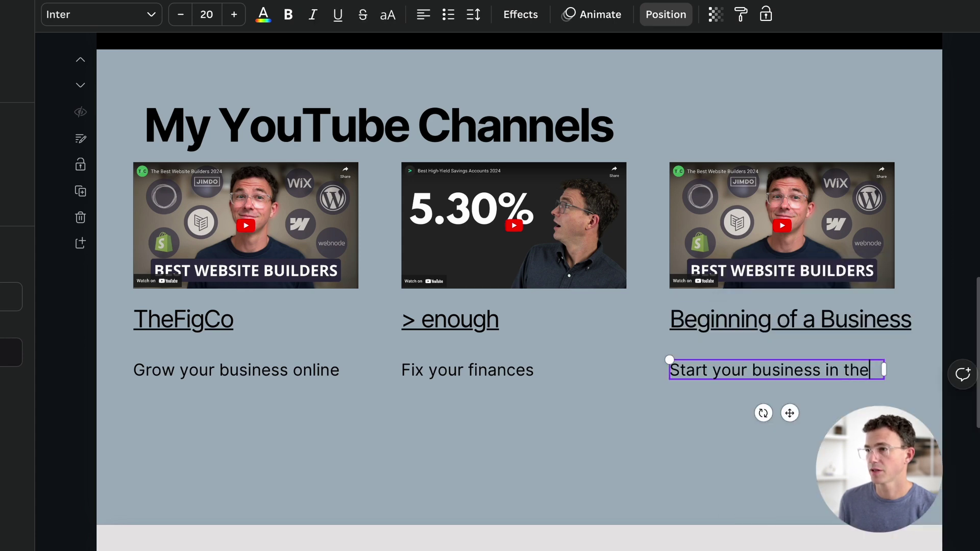
{"action": "type", "text": "US"}
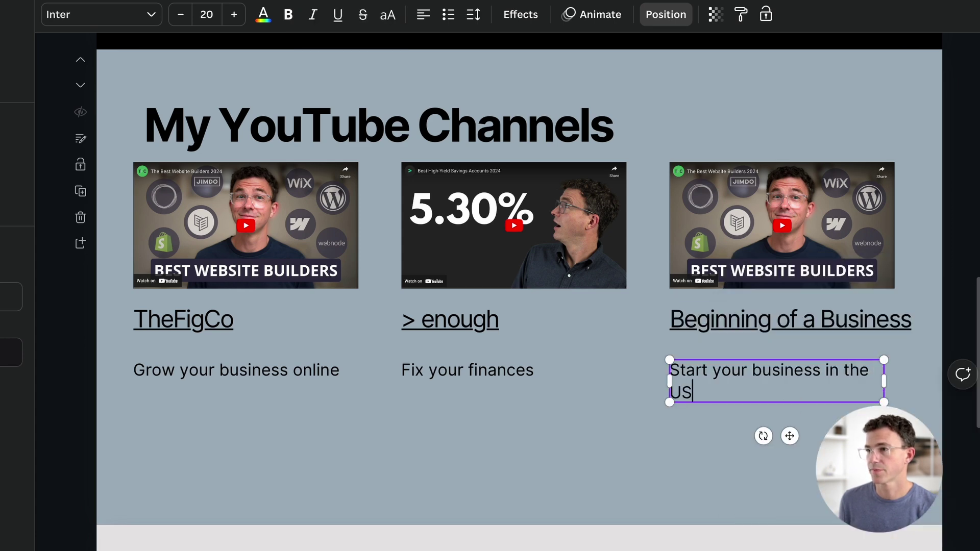
{"action": "type", "text": "A"}
{"action": "left_click", "coordinate": [570, 426]}
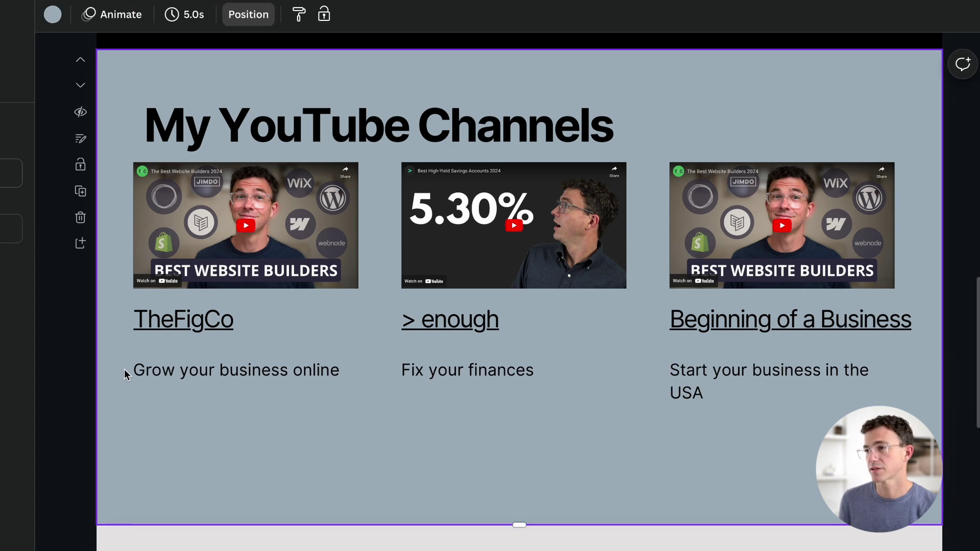
Step: Shrink all three channel descriptions from size 20 to 17 so each fits one line
{"action": "left_click_drag", "start_coordinate": [125, 374], "coordinate": [720, 394]}
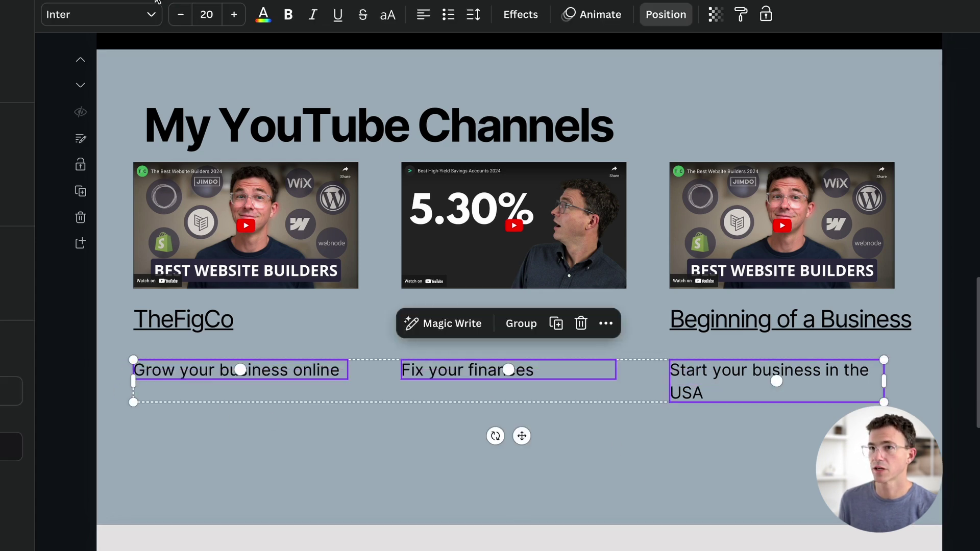
{"action": "left_click", "coordinate": [179, 16]}
{"action": "left_click", "coordinate": [180, 16]}
{"action": "left_click", "coordinate": [180, 15]}
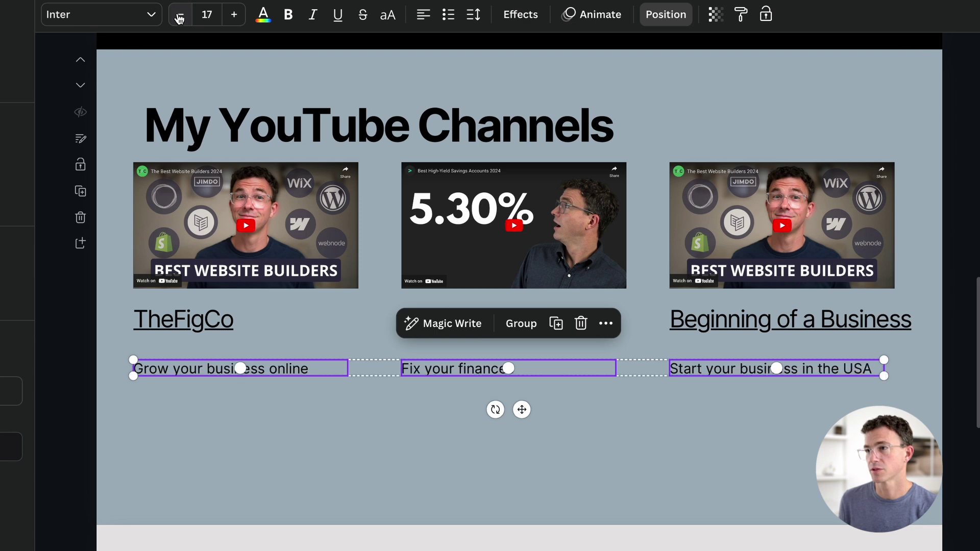
{"action": "left_click", "coordinate": [492, 476]}
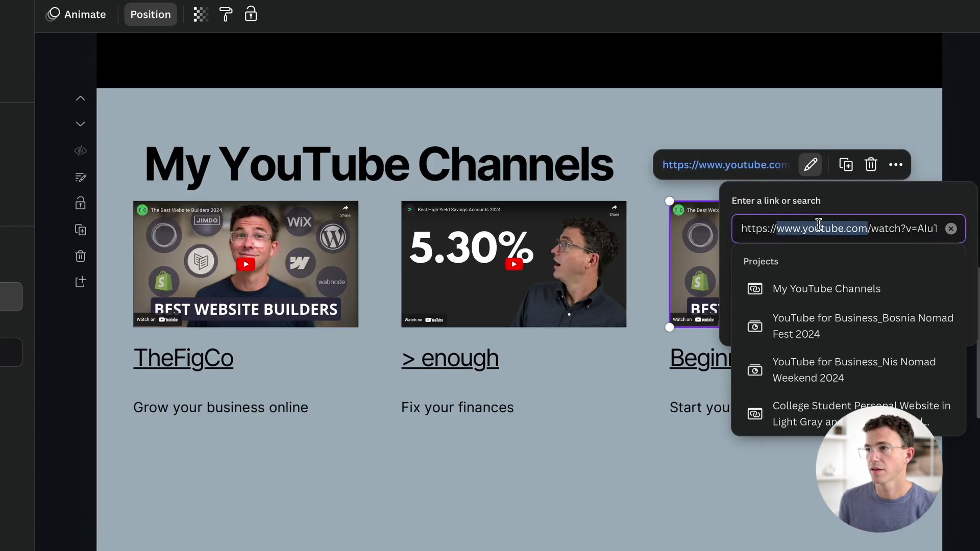
Step: Replace the third video embed's link with the new YouTube video URL
{"action": "key", "text": "ctrl+a"}
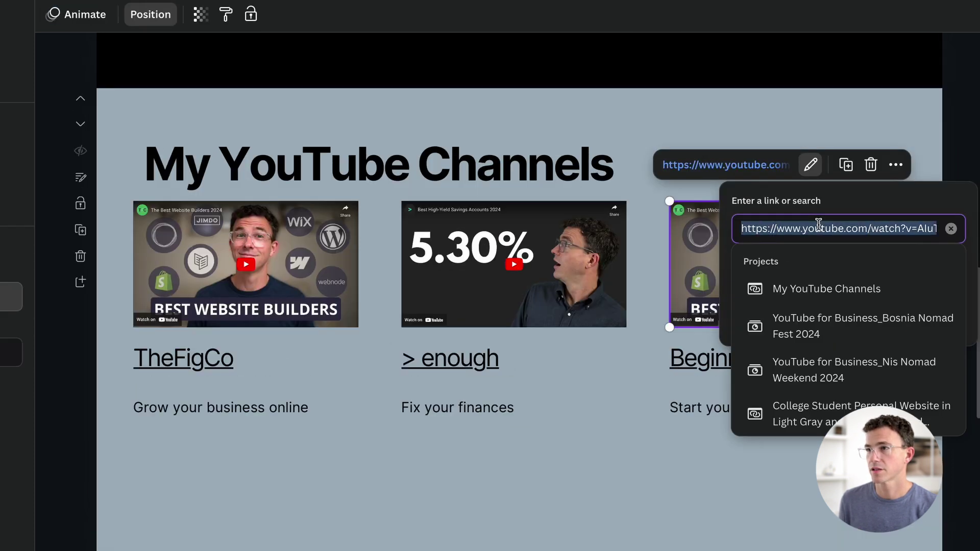
{"action": "key", "text": "BackSpace"}
{"action": "type", "text": "https://youtu.be/xeW6I59-f0s"}
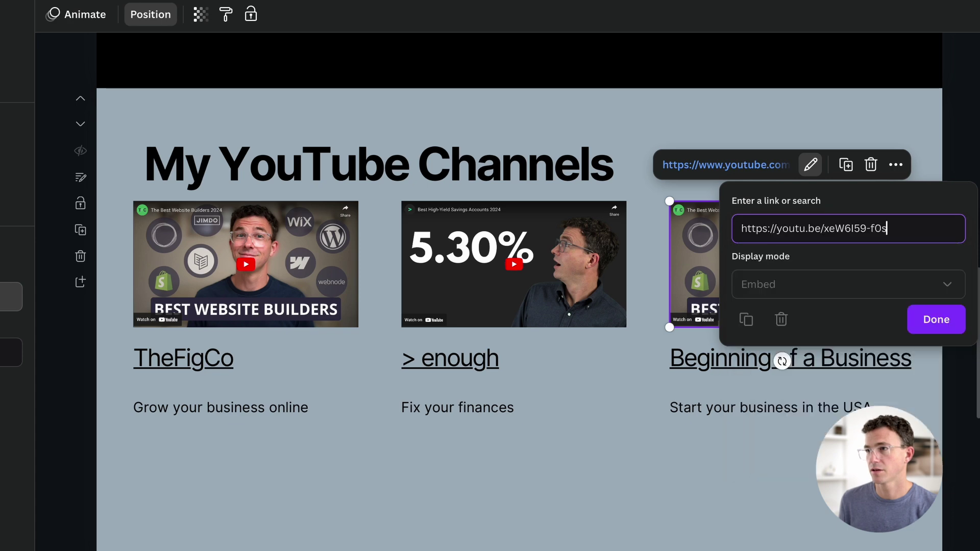
{"action": "left_click", "coordinate": [914, 327]}
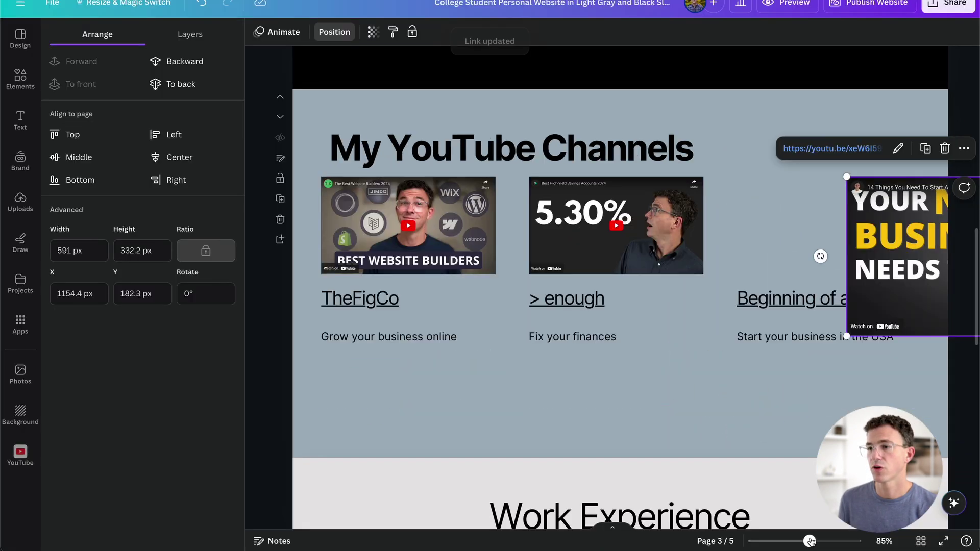
Step: Resize the third embed to match the other two videos and align it with them
{"action": "left_click_drag", "start_coordinate": [809, 542], "coordinate": [793, 542]}
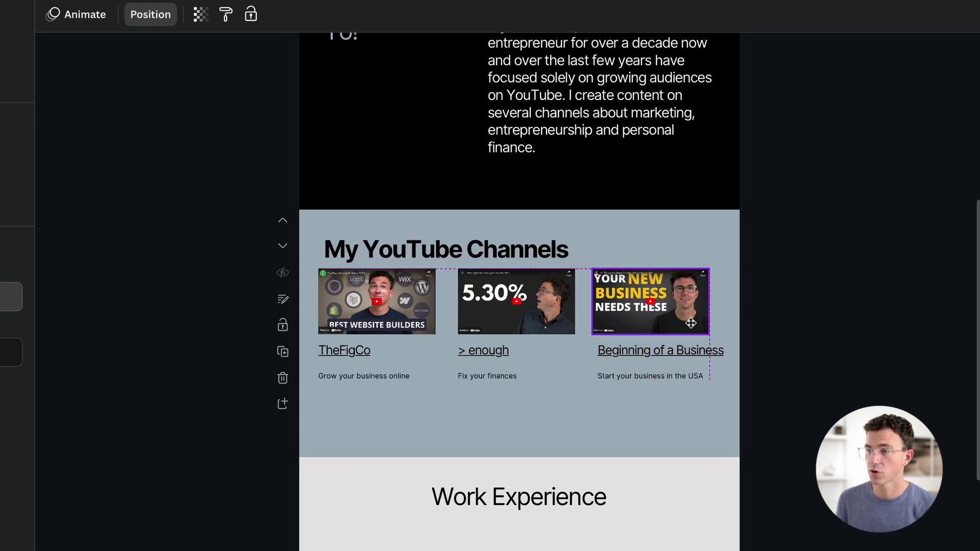
{"action": "mouse_move", "coordinate": [710, 335]}
{"action": "left_mouse_down"}
{"action": "mouse_move", "coordinate": [717, 345]}
{"action": "mouse_move", "coordinate": [710, 337]}
{"action": "left_mouse_up"}
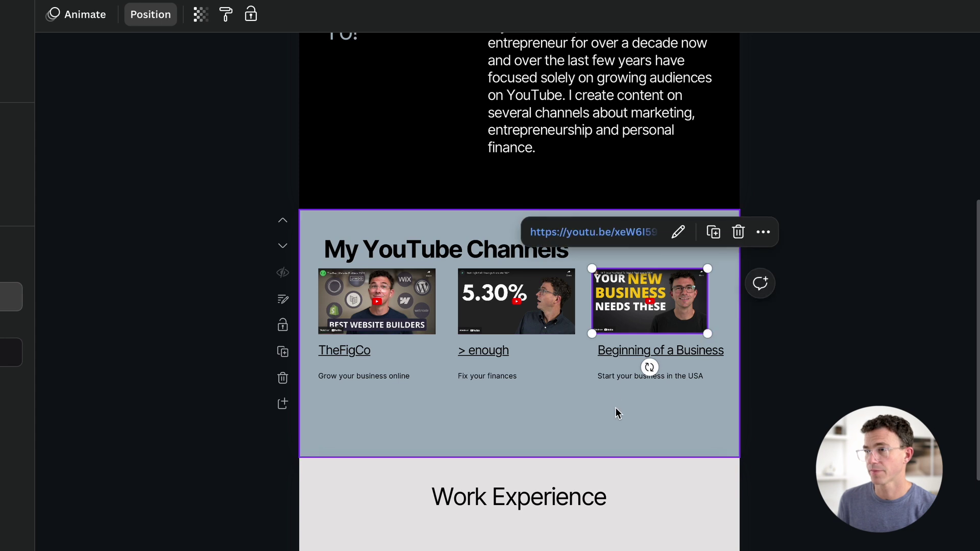
{"action": "left_click_drag", "start_coordinate": [667, 299], "coordinate": [671, 299]}
{"action": "left_click", "coordinate": [459, 444]}
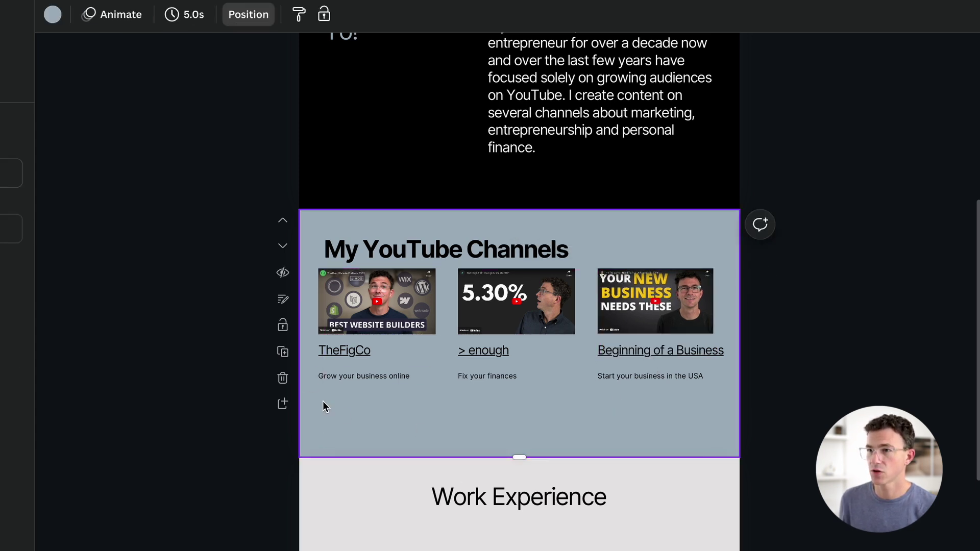
Step: Move the whole row of embeds, titles and descriptions slightly lower
{"action": "left_click_drag", "start_coordinate": [375, 413], "coordinate": [633, 321]}
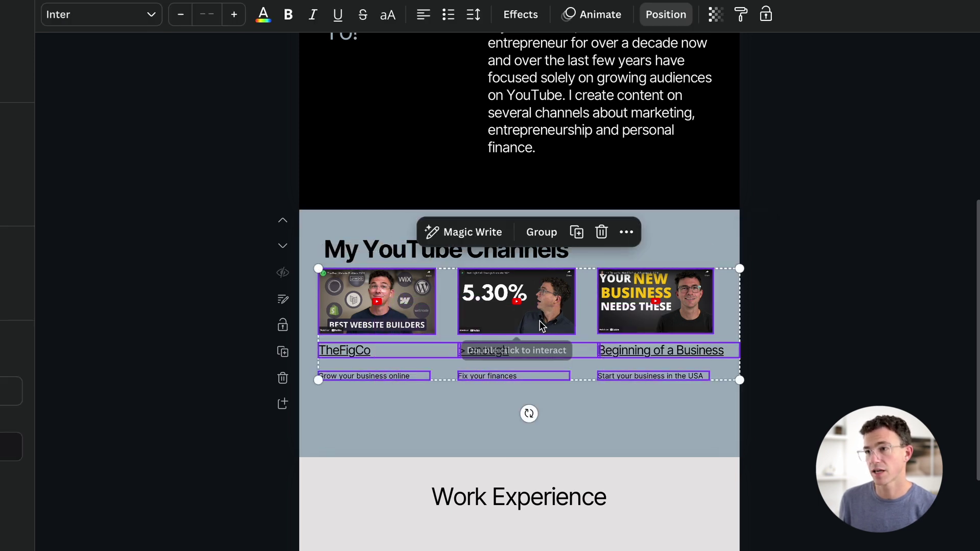
{"action": "left_click_drag", "start_coordinate": [540, 321], "coordinate": [541, 340]}
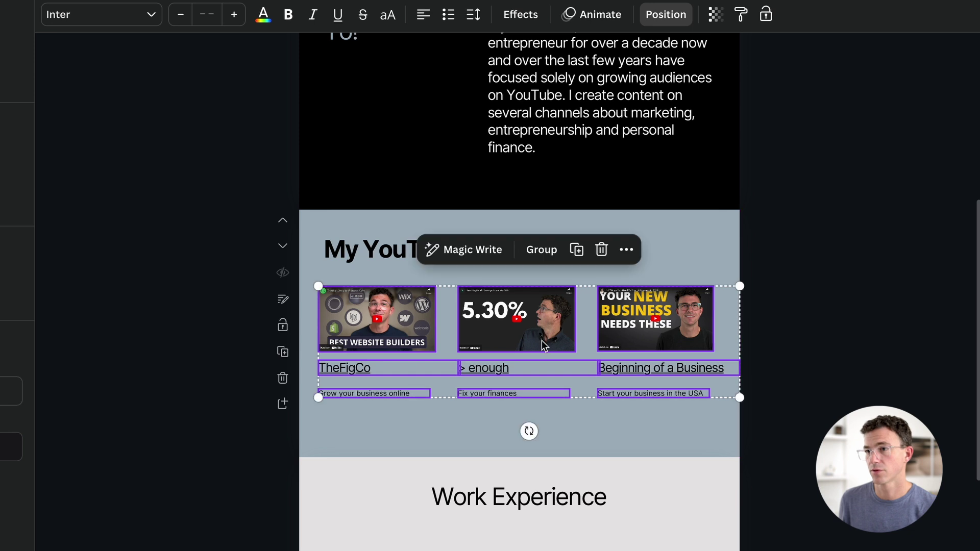
{"action": "left_click", "coordinate": [536, 429]}
Step: Change the heading to 'Want to start your YouTube Channel?' with a centred 'With Channel Launch Roadmap' subtitle
{"action": "left_click", "coordinate": [547, 484]}
{"action": "left_click", "coordinate": [547, 483]}
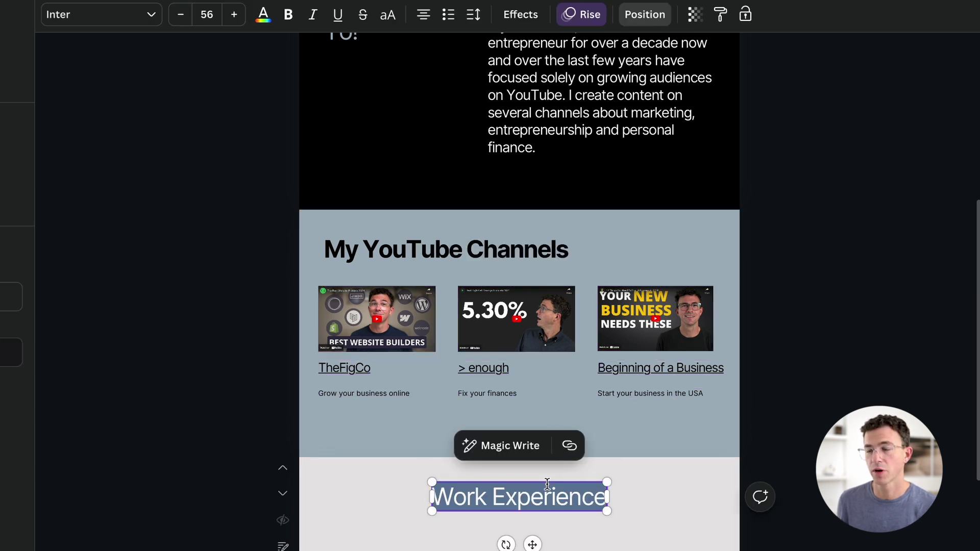
{"action": "type", "text": "Want to start your YouTube Channel?"}
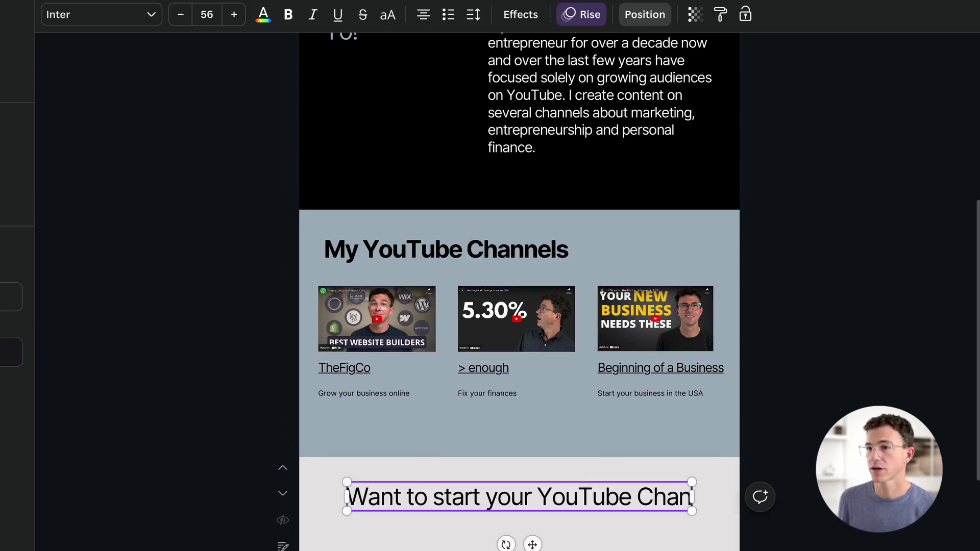
{"action": "scroll", "coordinate": [462, 308], "scroll_direction": "down", "scroll_amount": 4}
{"action": "left_click", "coordinate": [461, 308]}
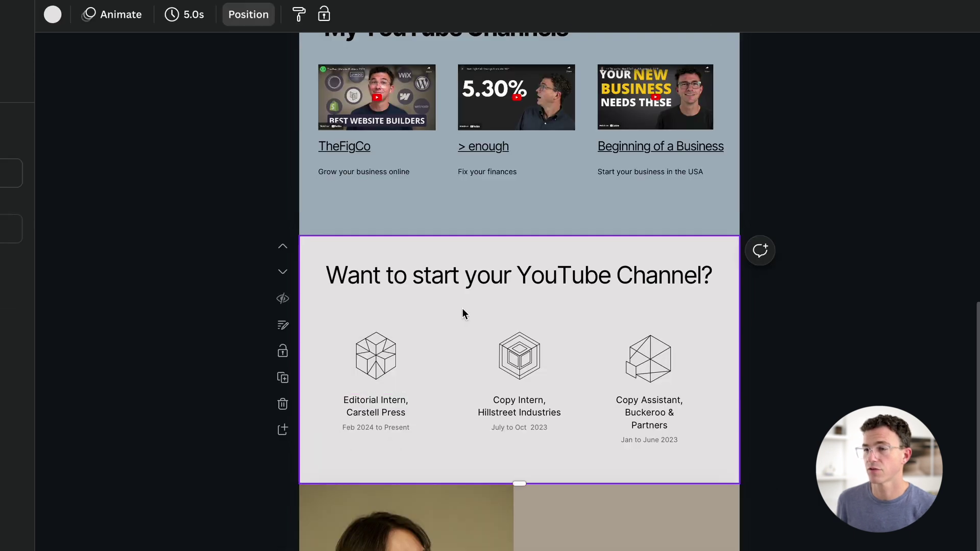
{"action": "key", "text": "t"}
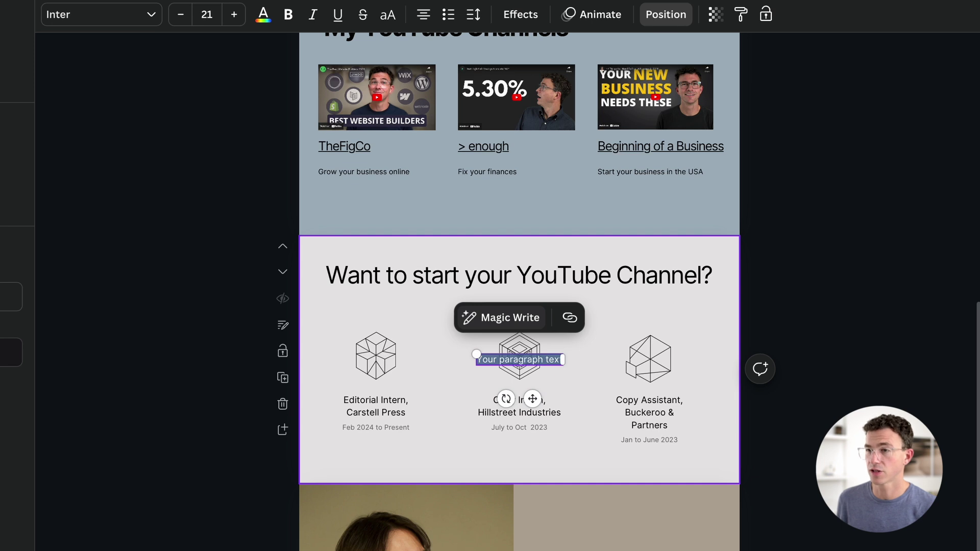
{"action": "type", "text": "With Channel Launch Roadmap you'll:"}
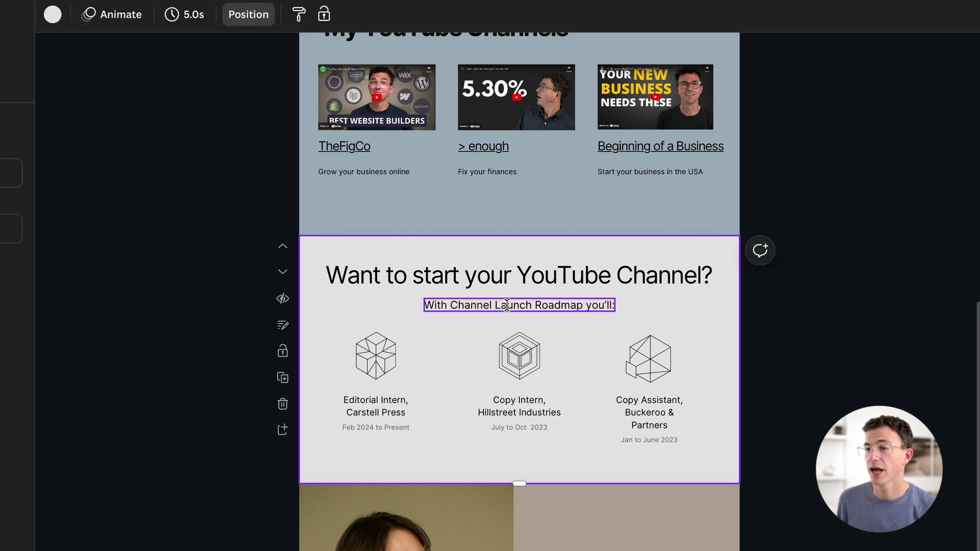
{"action": "left_click_drag", "start_coordinate": [507, 303], "coordinate": [507, 302]}
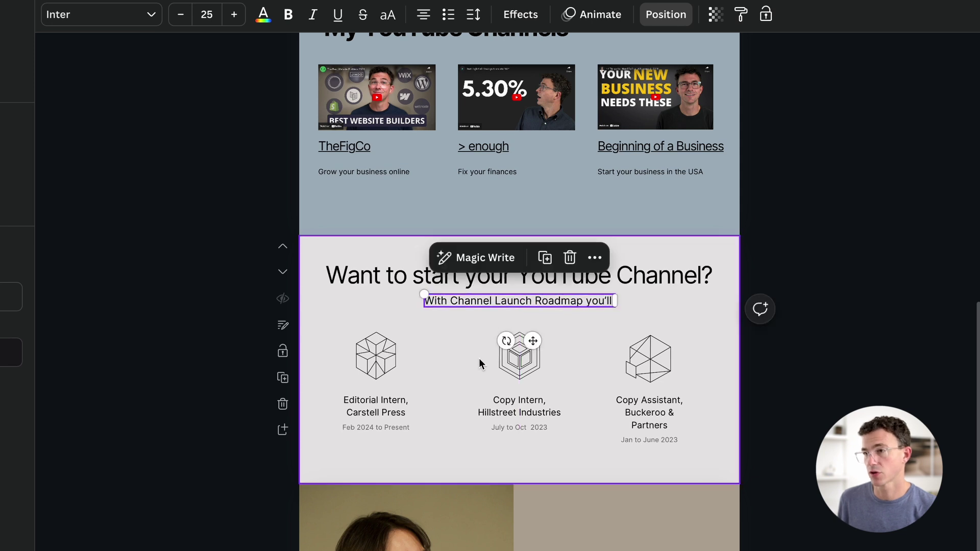
Step: Rewrite the three items as 'Choose a niche & channel name', 'Set up your channel correctly', 'infinite video ideas for a small channel'
{"action": "double_click", "coordinate": [381, 399]}
{"action": "key", "text": "ctrl+a"}
{"action": "type", "text": "Choose a niche & channe"}
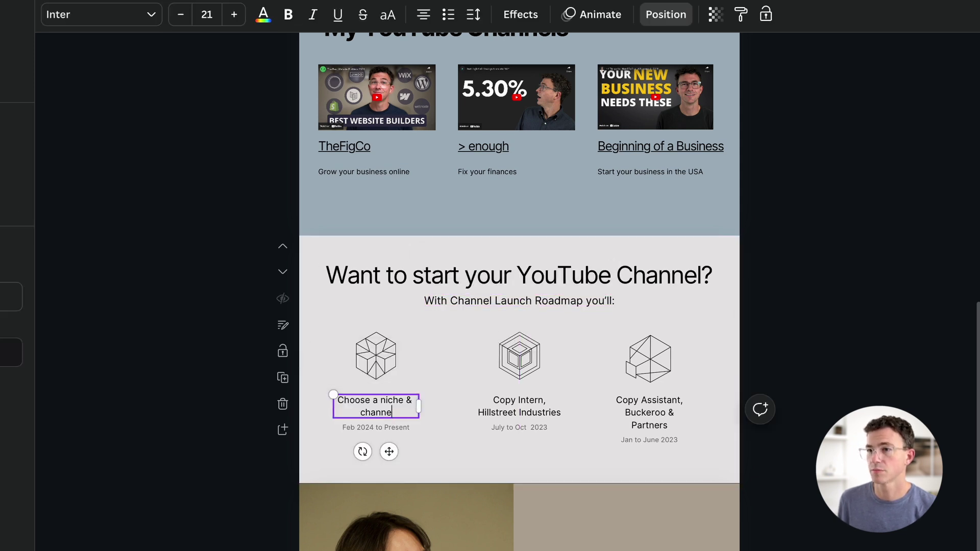
{"action": "type", "text": "l name"}
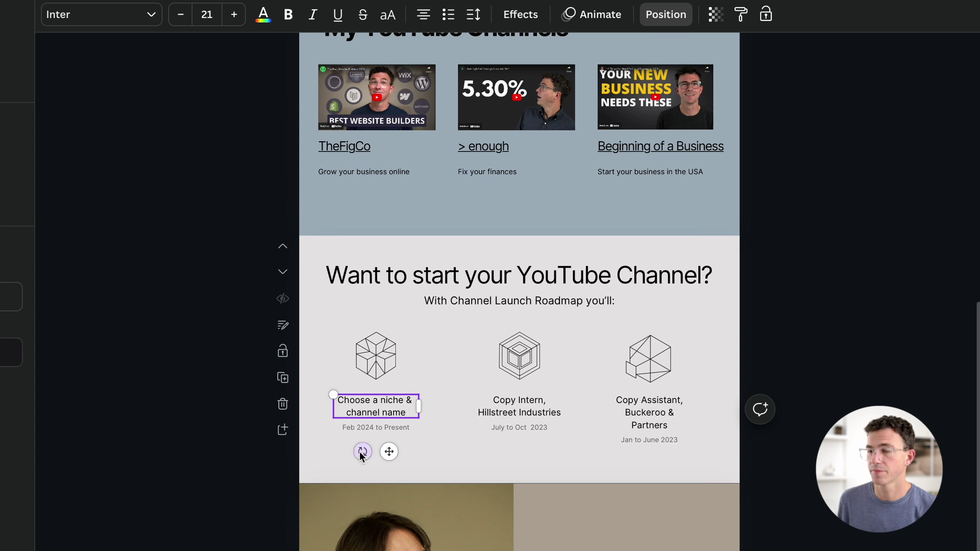
{"action": "double_click", "coordinate": [519, 406]}
{"action": "key", "text": "ctrl+a"}
{"action": "type", "text": "Set up your channel correctly"}
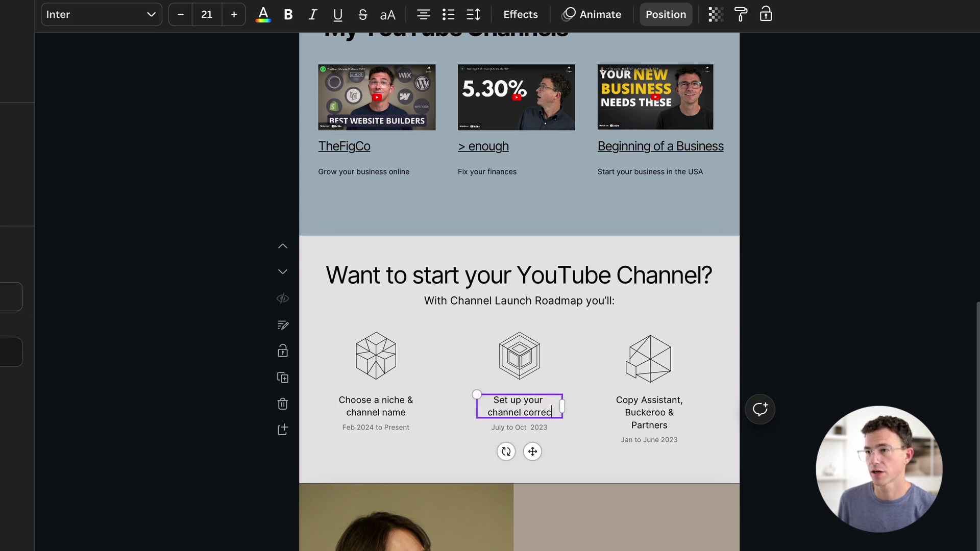
{"action": "double_click", "coordinate": [649, 413]}
{"action": "key", "text": "ctrl+a"}
{"action": "type", "text": "infinite video ideas for a small channel"}
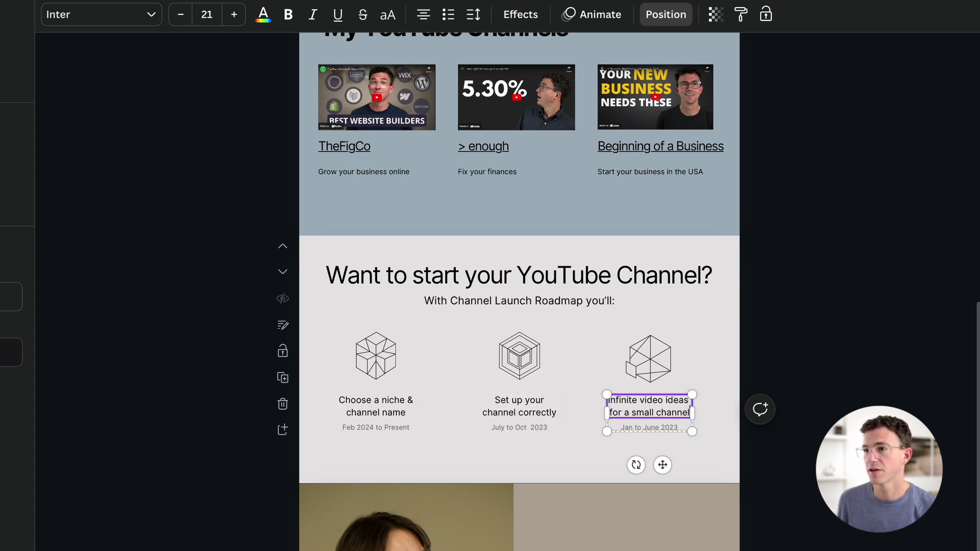
{"action": "left_click", "coordinate": [366, 435]}
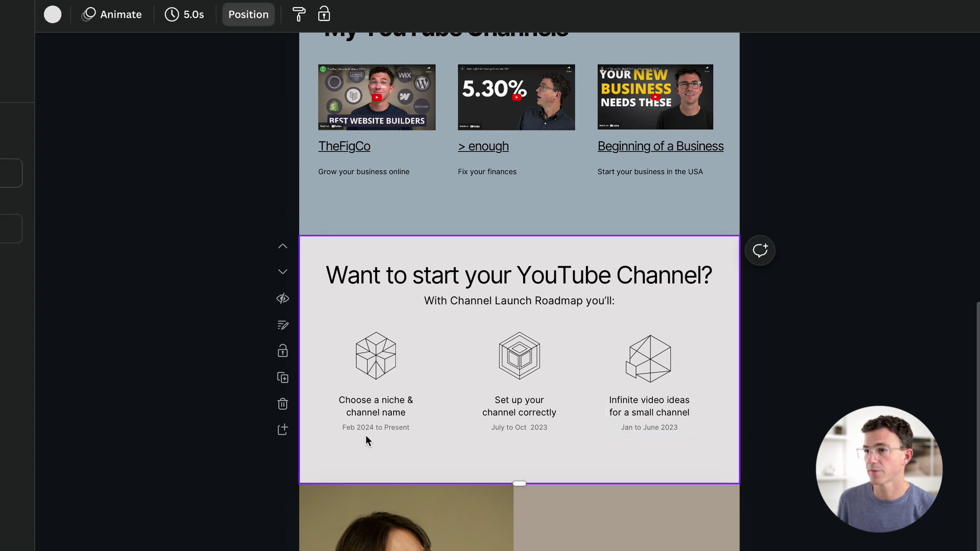
Step: Delete all three date captions under the items, including Jan to June 2023
{"action": "left_click_drag", "start_coordinate": [329, 440], "coordinate": [547, 430]}
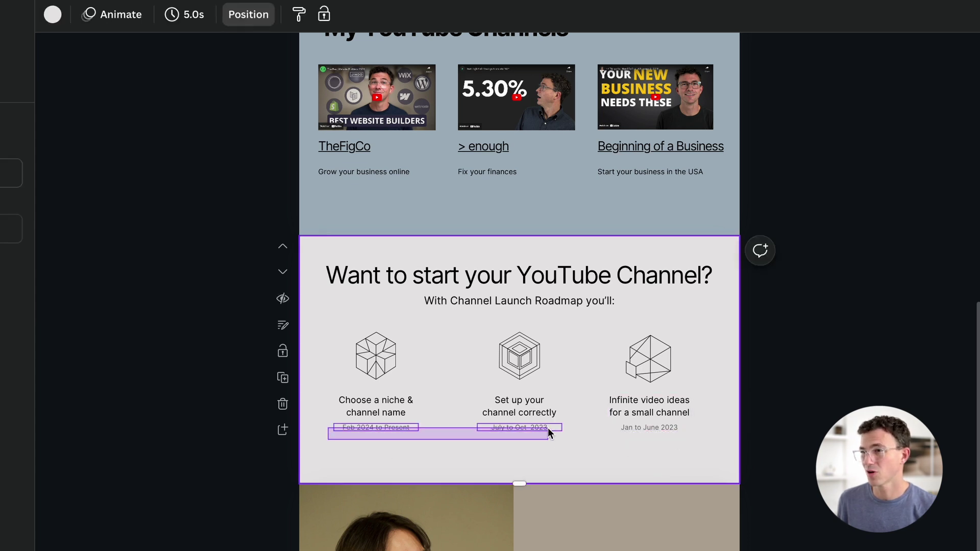
{"action": "key", "text": "Delete"}
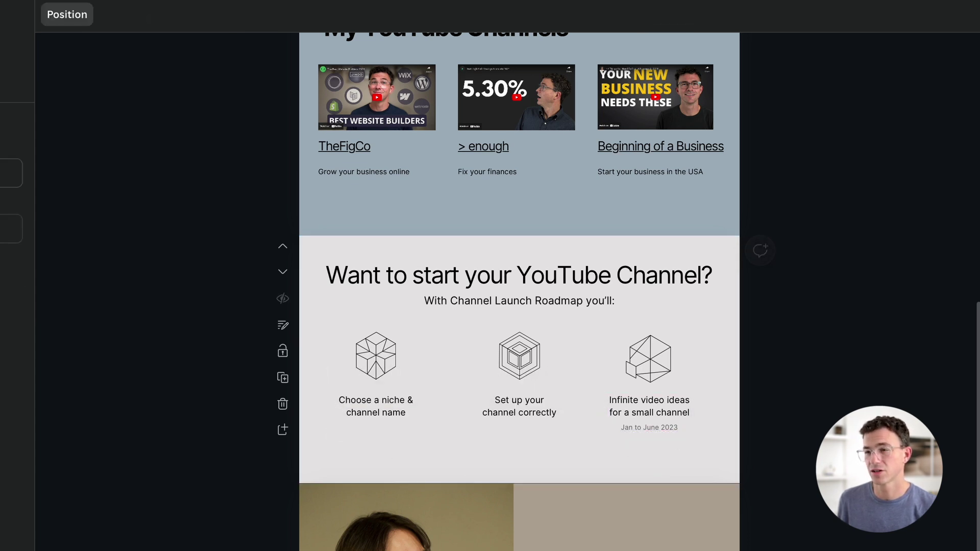
{"action": "left_click", "coordinate": [635, 429]}
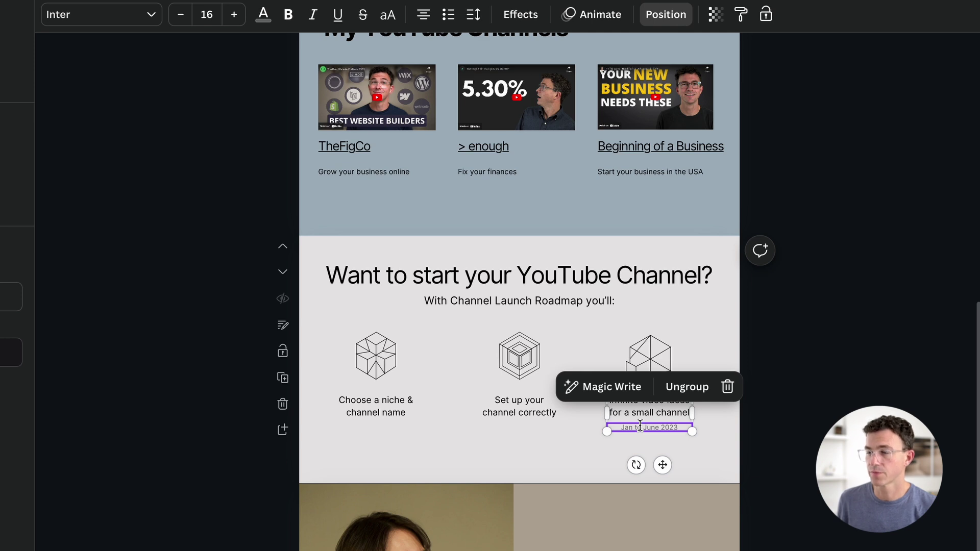
{"action": "left_click", "coordinate": [691, 407], "text": "shift"}
{"action": "left_click", "coordinate": [711, 452]}
{"action": "left_click", "coordinate": [672, 427]}
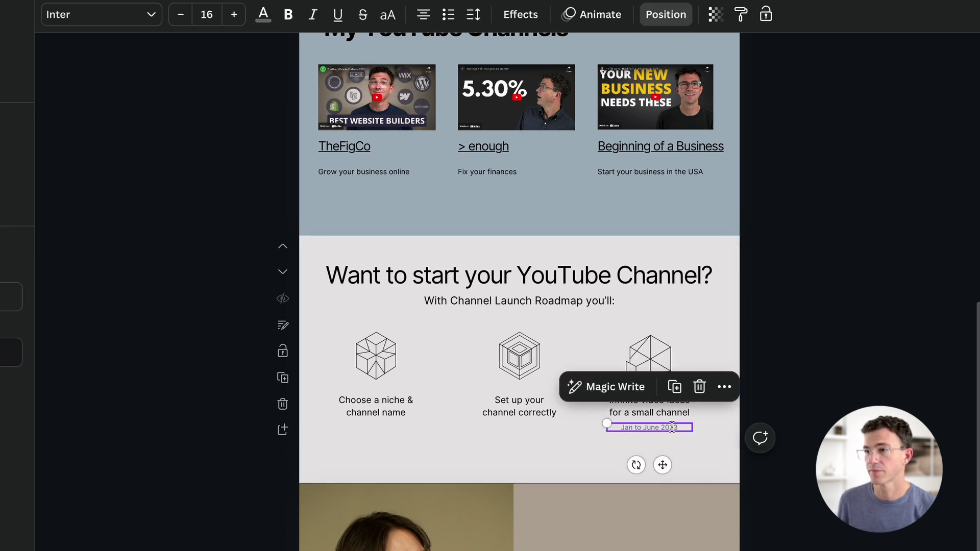
{"action": "key", "text": "Delete"}
{"action": "left_click", "coordinate": [510, 451]}
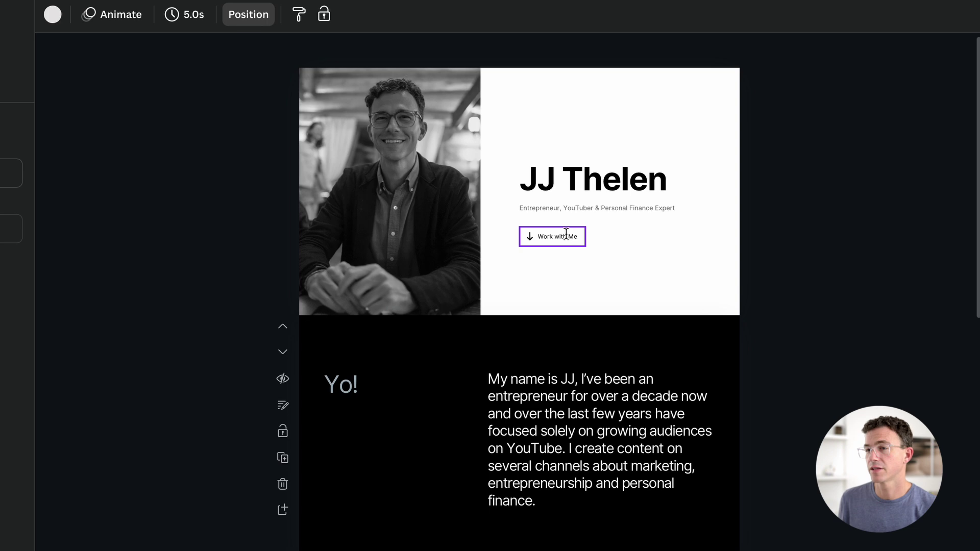
Step: Paste a copy of the Work with Me button at the section's bottom centre
{"action": "left_click", "coordinate": [562, 233]}
{"action": "left_click", "coordinate": [568, 232]}
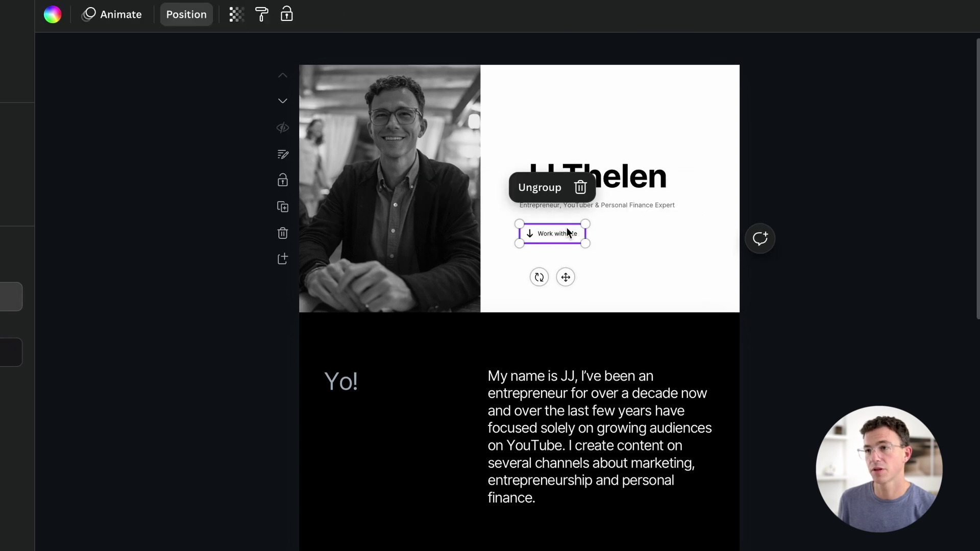
{"action": "key", "text": "ctrl+v"}
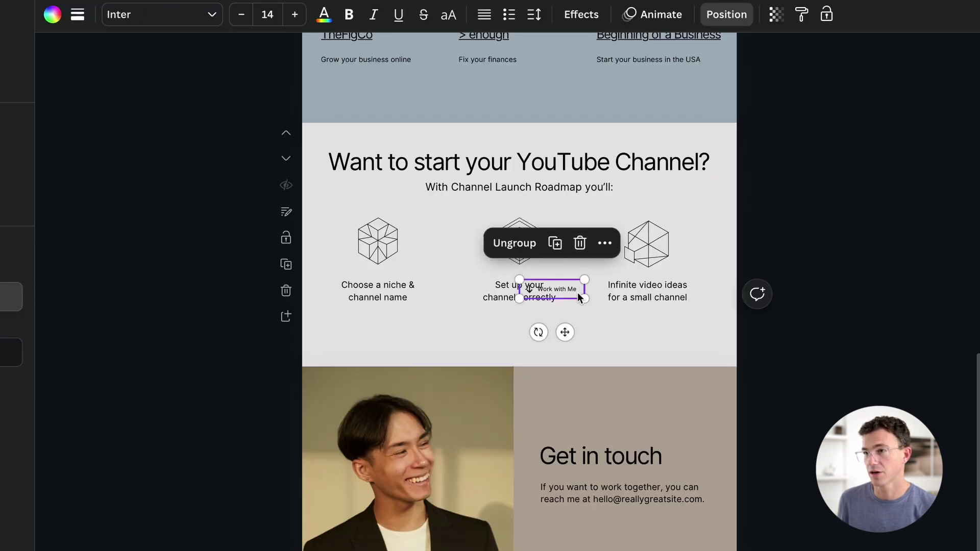
{"action": "left_click_drag", "start_coordinate": [580, 299], "coordinate": [546, 348]}
Step: Change the subtitle to 'In 48 hours' and the button label to 'Ready to Launch My Channel'
{"action": "double_click", "coordinate": [436, 187]}
{"action": "type", "text": "In "}
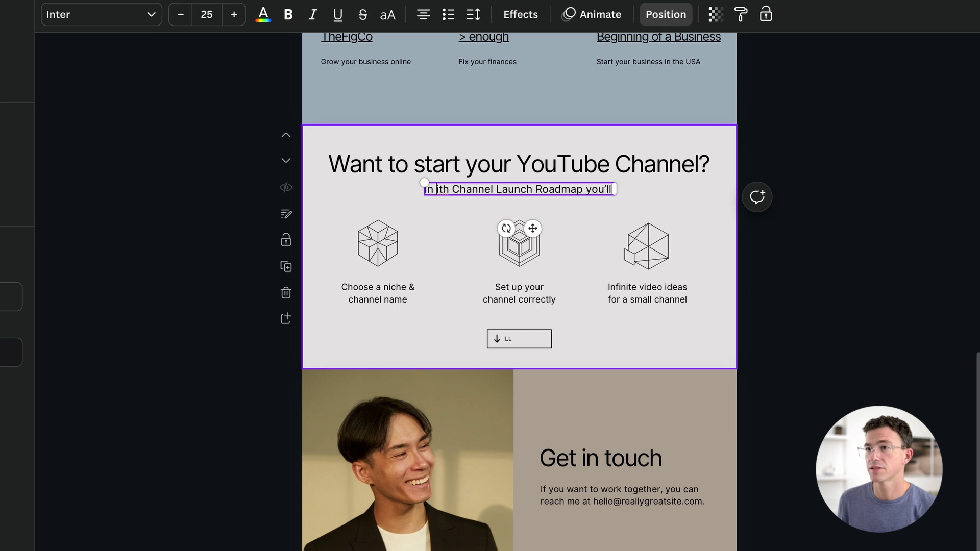
{"action": "type", "text": "48 hours w"}
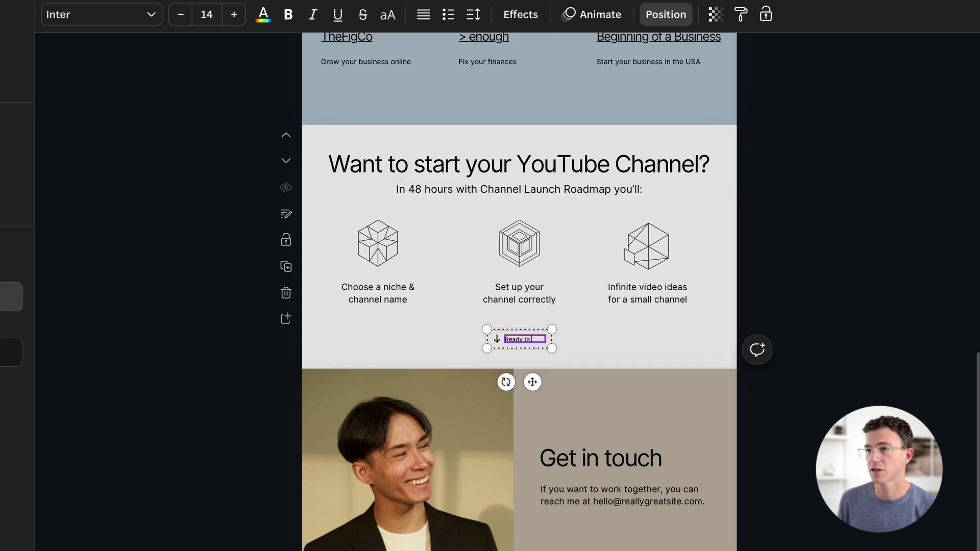
{"action": "type", "text": "nch My "}
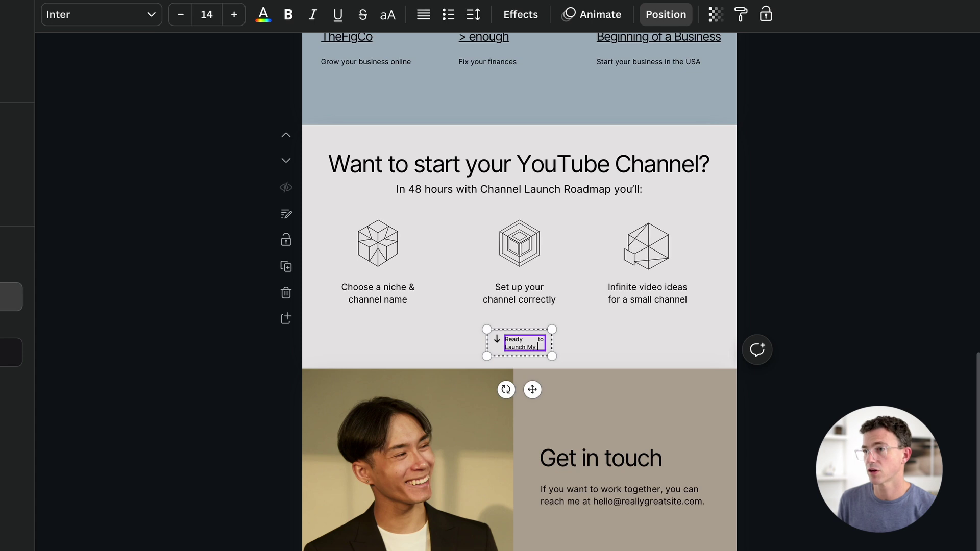
{"action": "type", "text": "Channel"}
{"action": "key", "text": "Escape"}
Step: Ungroup and widen the button so its label fits one line, and delete the arrow icon
{"action": "left_click", "coordinate": [519, 347]}
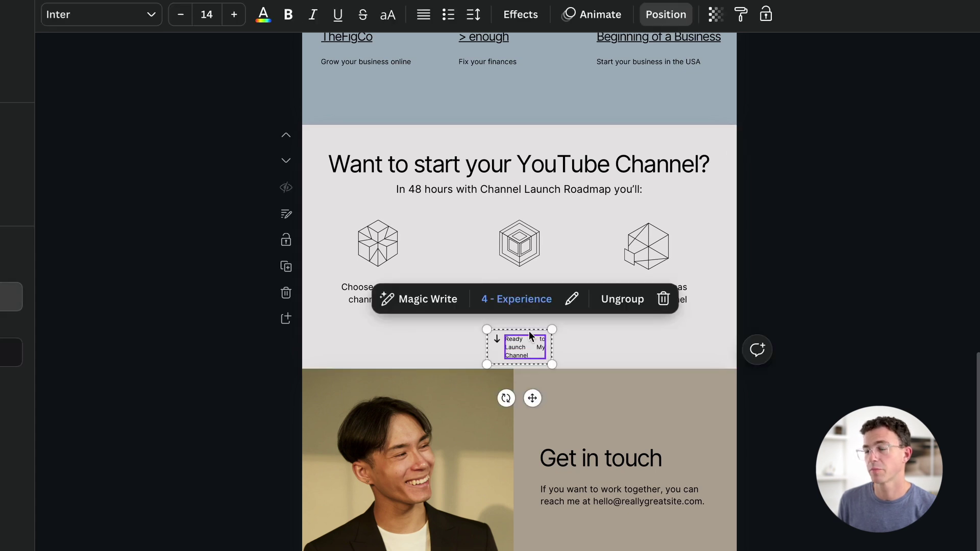
{"action": "left_click", "coordinate": [632, 298]}
{"action": "left_click", "coordinate": [622, 351]}
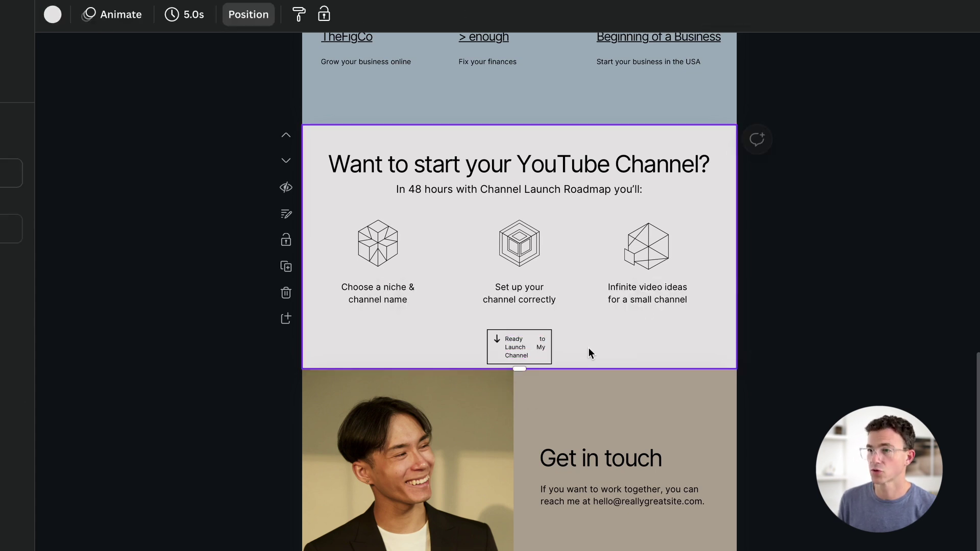
{"action": "left_click", "coordinate": [551, 345]}
{"action": "mouse_move", "coordinate": [553, 347]}
{"action": "left_mouse_down"}
{"action": "mouse_move", "coordinate": [593, 348]}
{"action": "mouse_move", "coordinate": [550, 345]}
{"action": "left_mouse_up"}
{"action": "left_click", "coordinate": [541, 348]}
{"action": "left_click", "coordinate": [548, 365]}
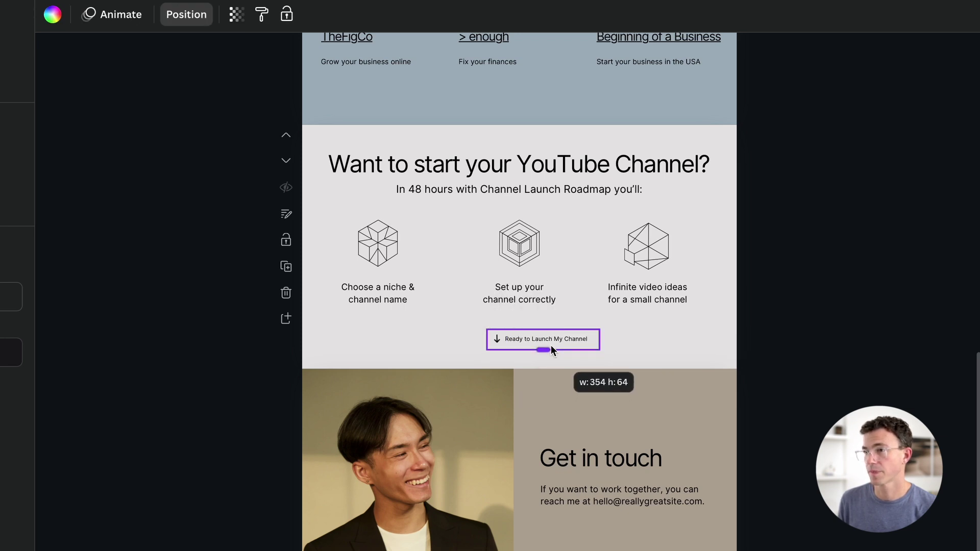
{"action": "left_click", "coordinate": [497, 339]}
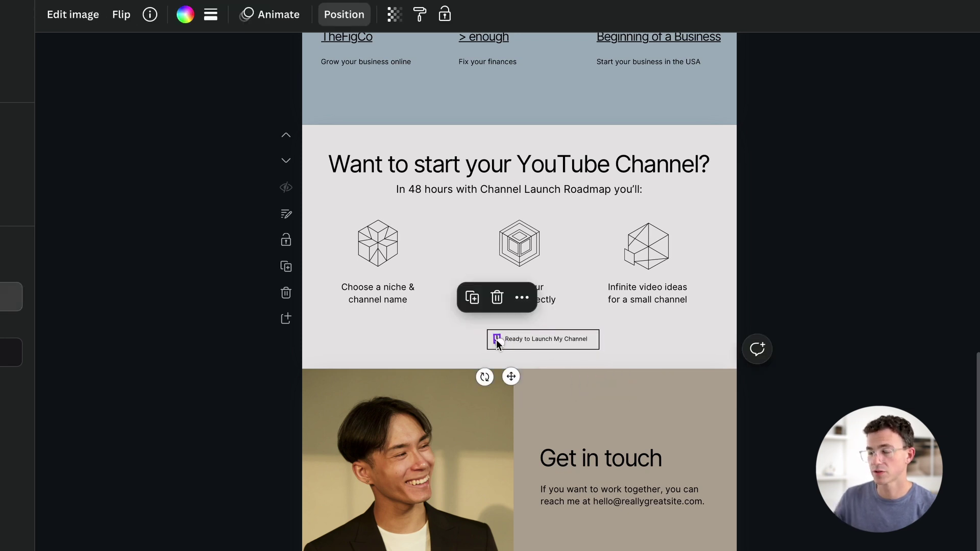
{"action": "key", "text": "Delete"}
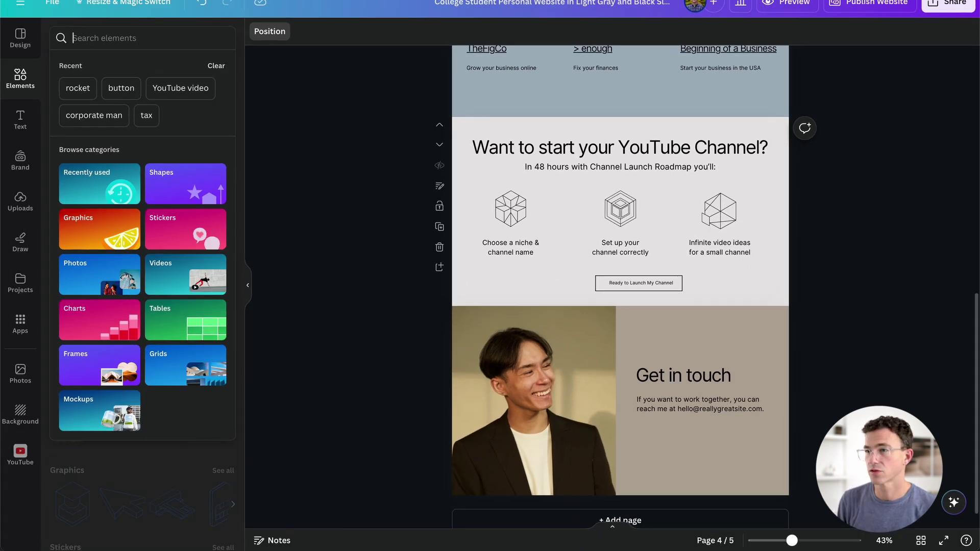
Step: Add a blue rocket graphic from a 'rocket' search, shrink it onto the button's left end, and group it with the label
{"action": "type", "text": "rocket"}
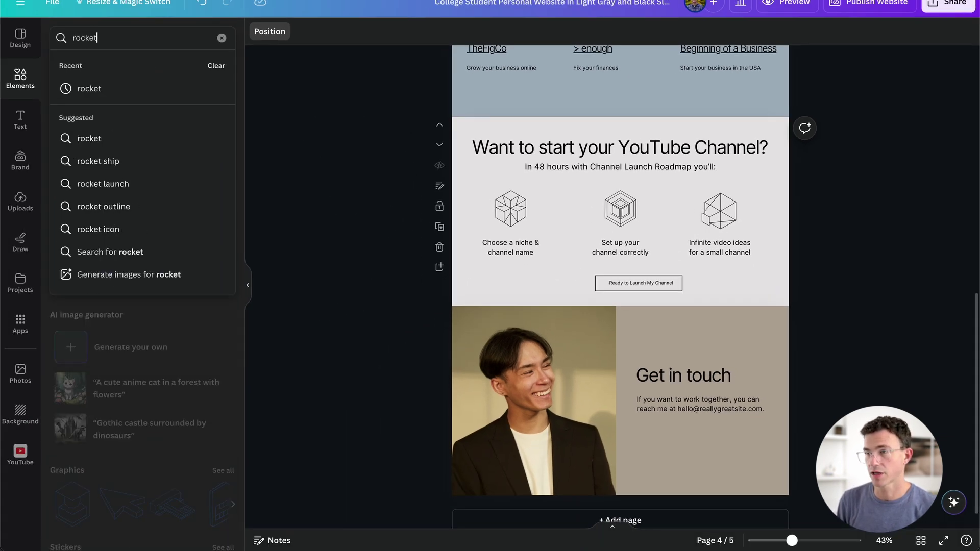
{"action": "key", "text": "Return"}
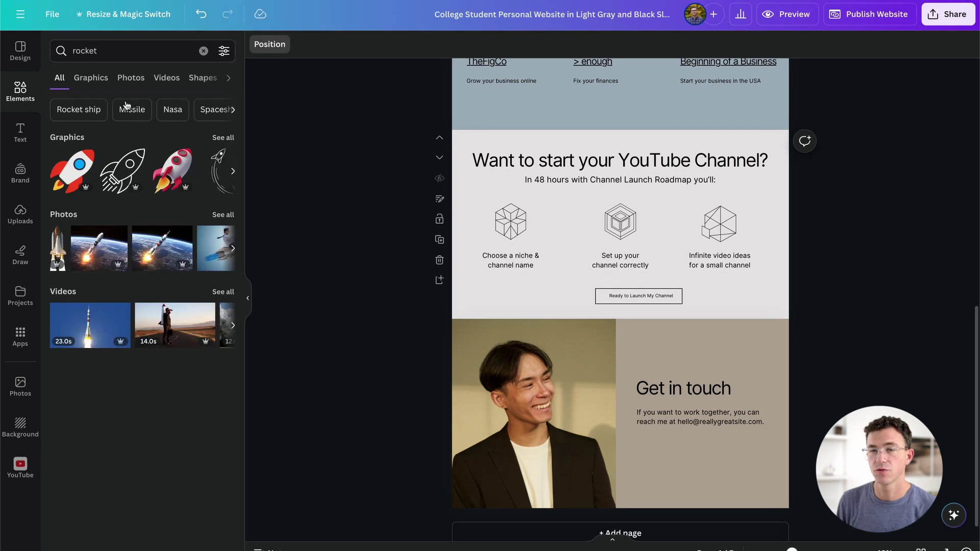
{"action": "left_click", "coordinate": [220, 138]}
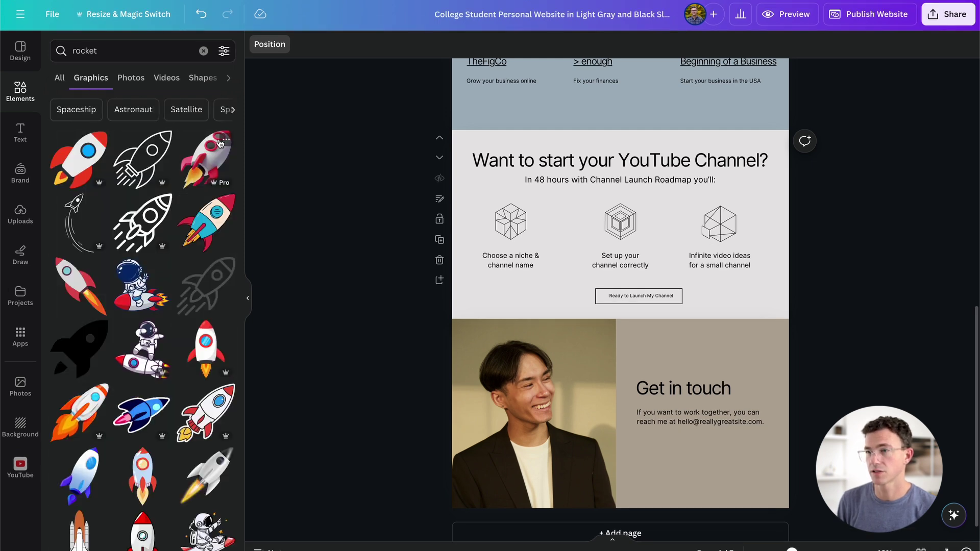
{"action": "left_click", "coordinate": [148, 413]}
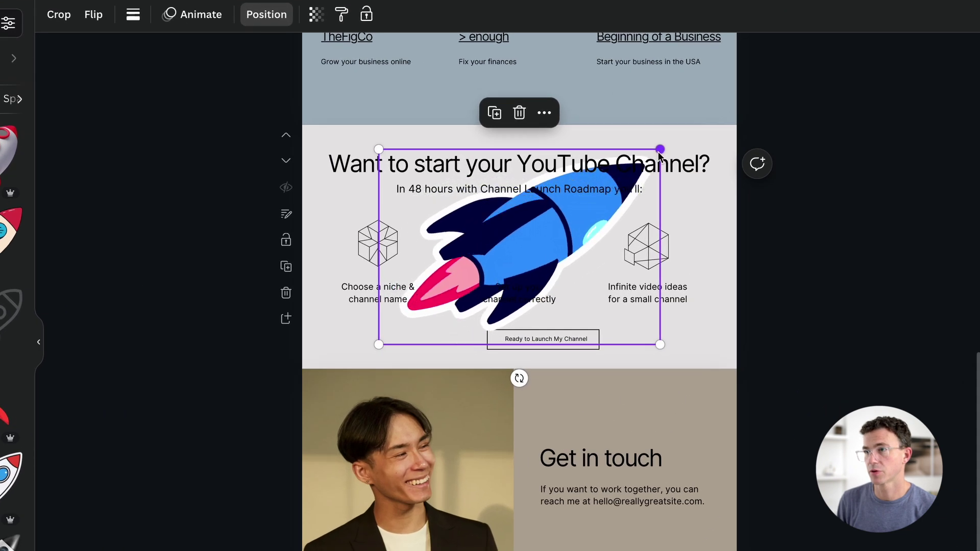
{"action": "left_click_drag", "start_coordinate": [660, 153], "coordinate": [358, 274]}
{"action": "left_click_drag", "start_coordinate": [389, 342], "coordinate": [537, 341]}
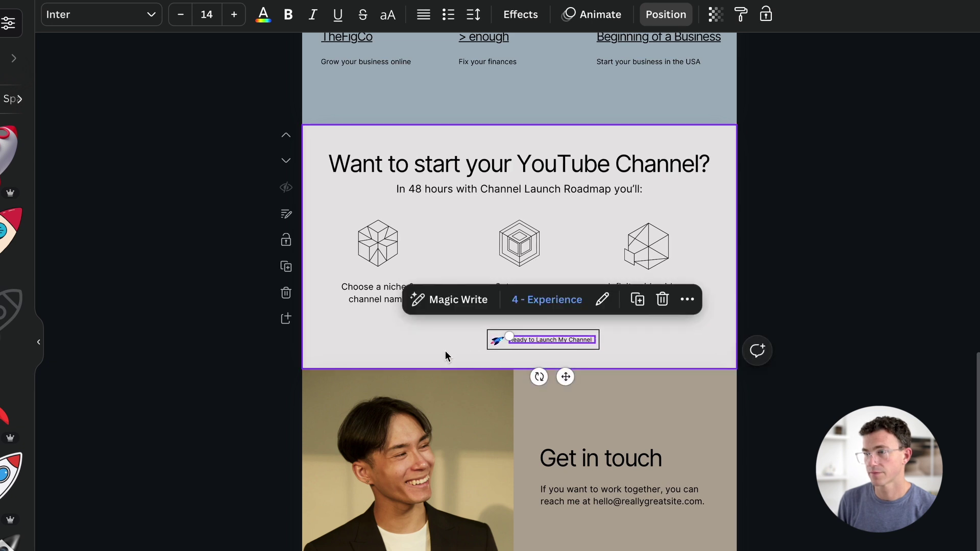
{"action": "left_click", "coordinate": [445, 351]}
{"action": "left_click", "coordinate": [495, 345]}
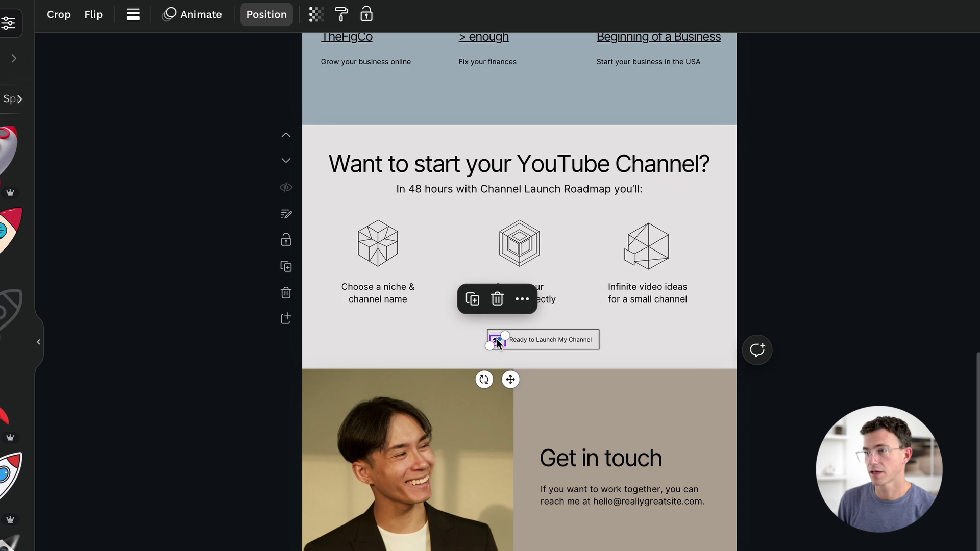
{"action": "left_click_drag", "start_coordinate": [495, 341], "coordinate": [487, 344]}
{"action": "left_click", "coordinate": [561, 344], "text": "shift"}
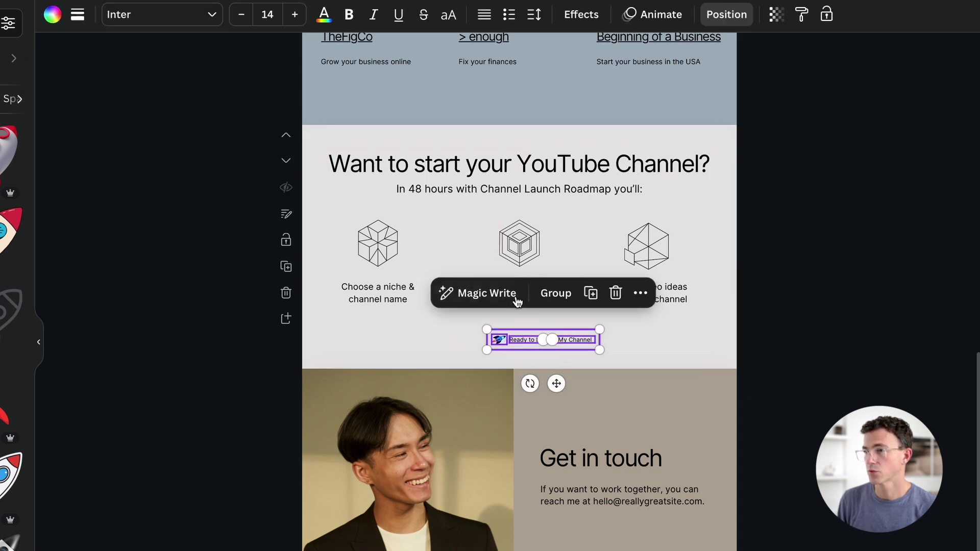
{"action": "left_click", "coordinate": [551, 300]}
Step: Change the button label's link target from '4 - Experience' to channellaunchroadmap.com
{"action": "double_click", "coordinate": [531, 339]}
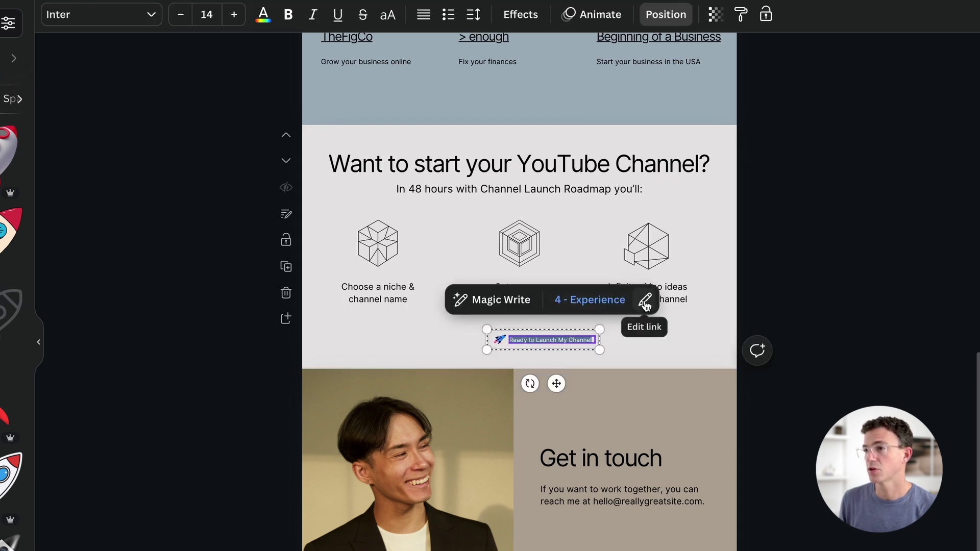
{"action": "left_click", "coordinate": [645, 300]}
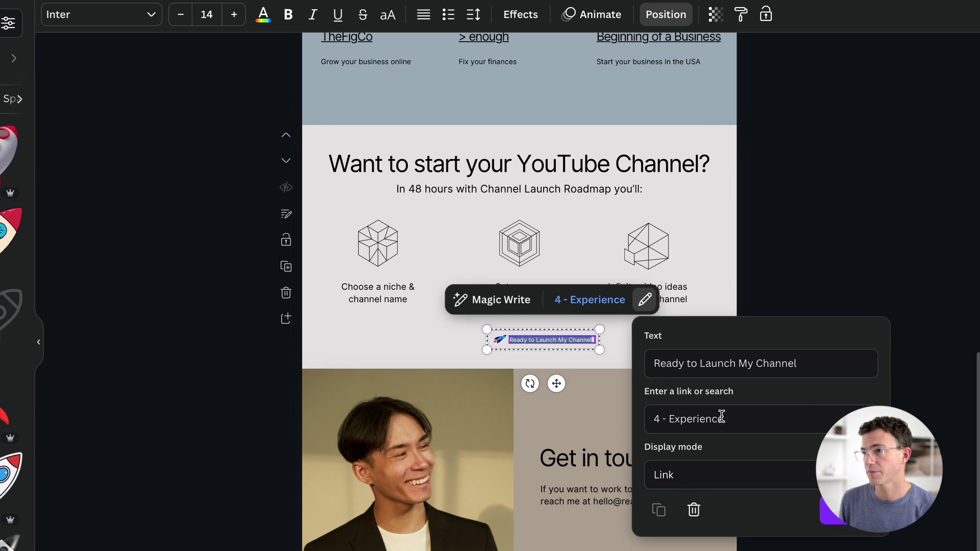
{"action": "left_click", "coordinate": [738, 422]}
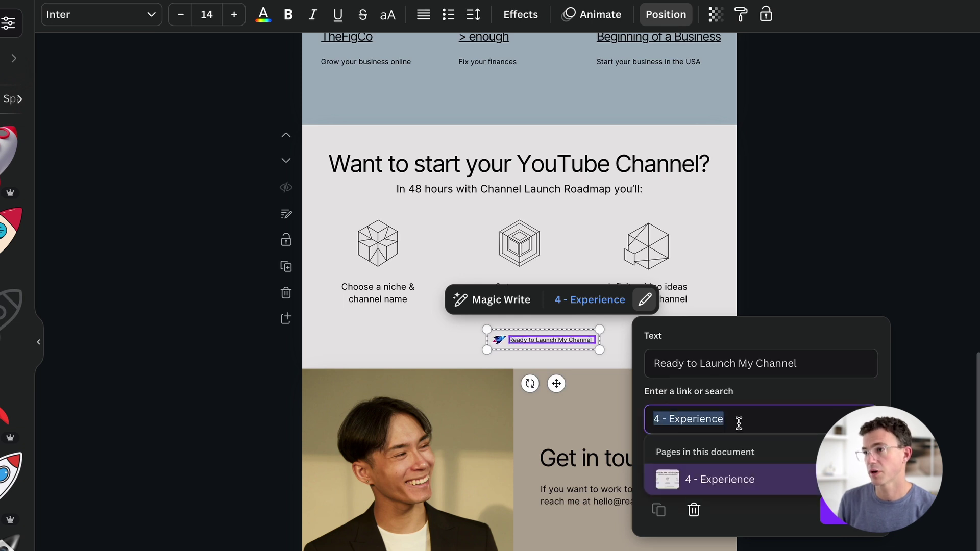
{"action": "type", "text": "channellau"}
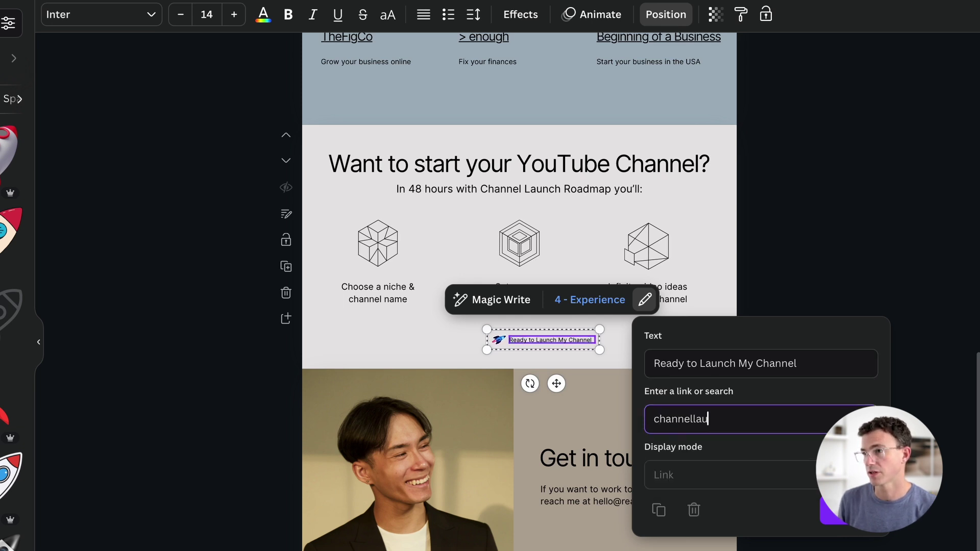
{"action": "type", "text": "nchroadmap.com"}
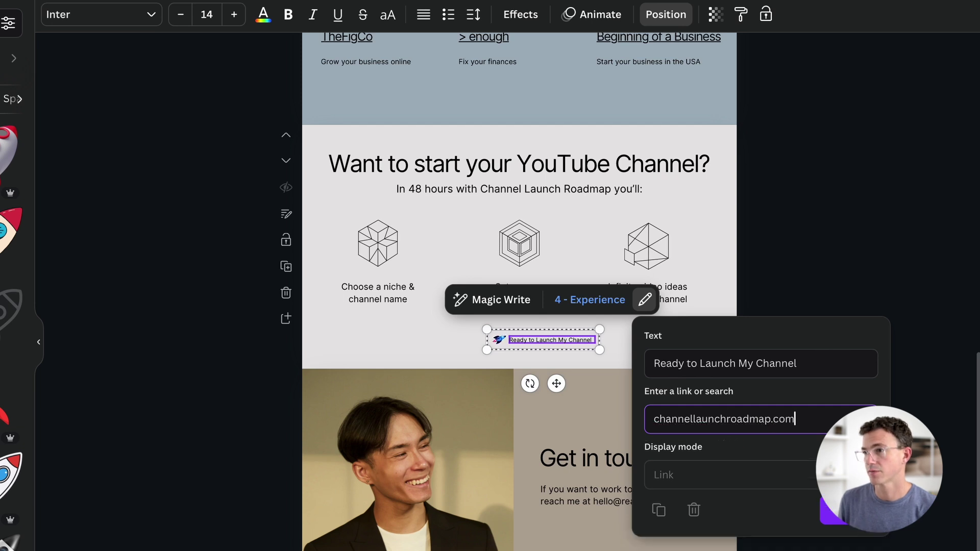
{"action": "key", "text": "Return"}
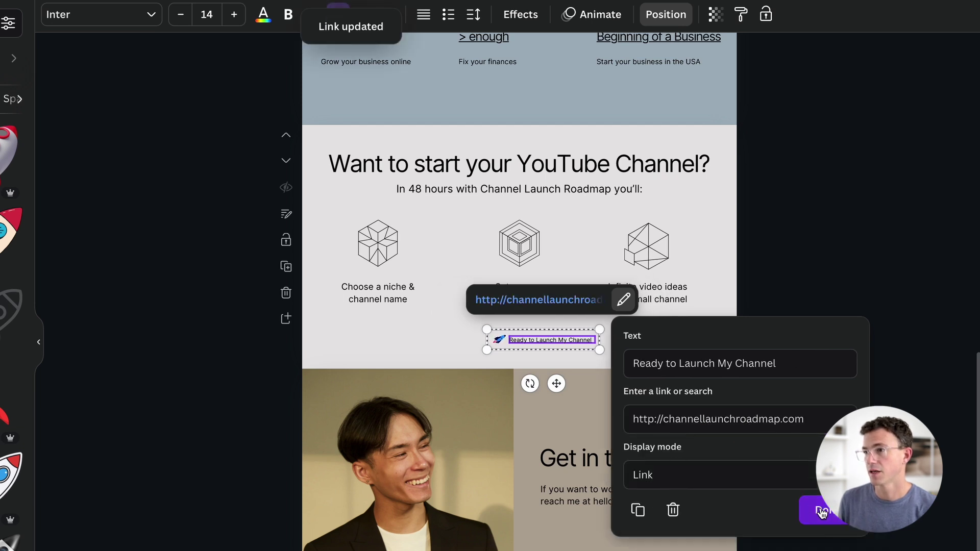
{"action": "left_click", "coordinate": [820, 507]}
Step: Delete the Get in touch photo and enlarge the video to fill the section's left half
{"action": "left_click", "coordinate": [485, 457]}
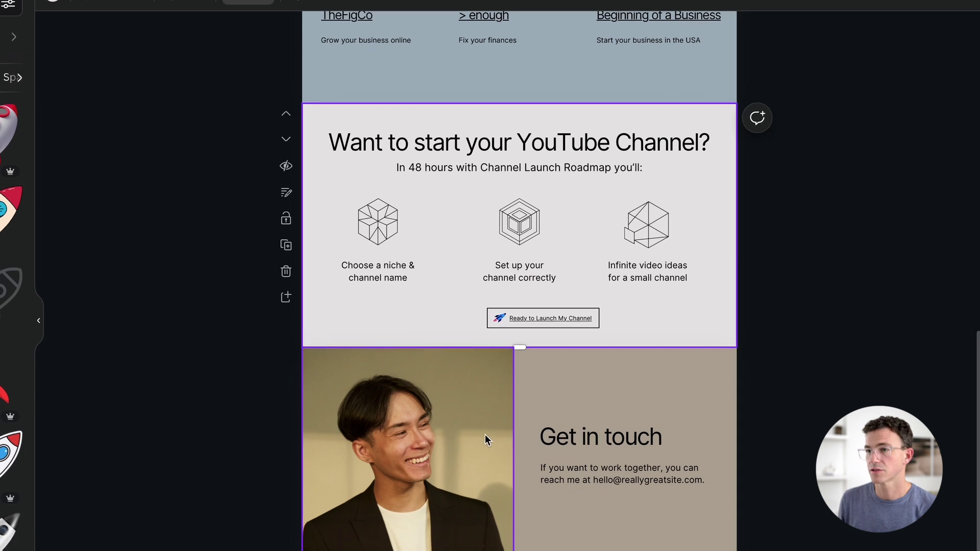
{"action": "key", "text": "Delete"}
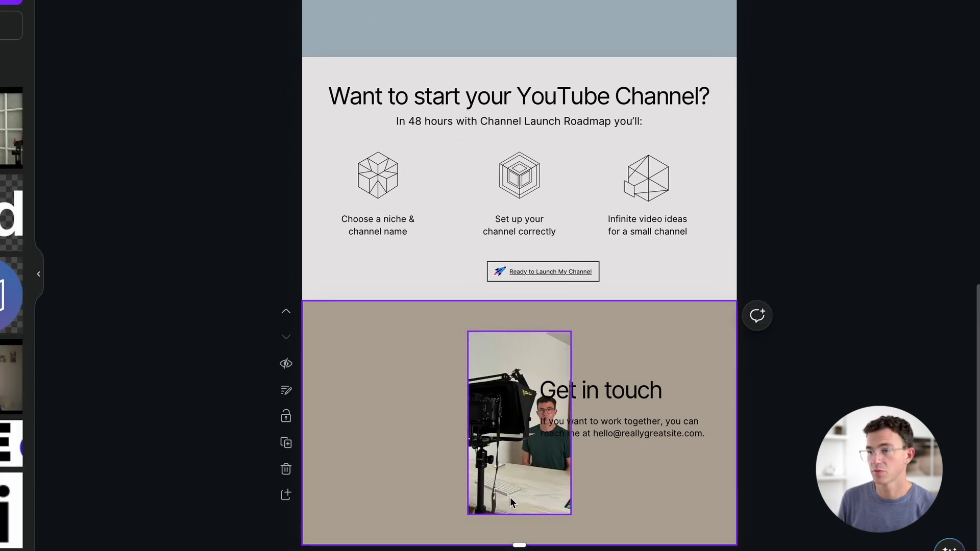
{"action": "left_click_drag", "start_coordinate": [514, 494], "coordinate": [364, 462]}
{"action": "left_click_drag", "start_coordinate": [415, 483], "coordinate": [506, 514]}
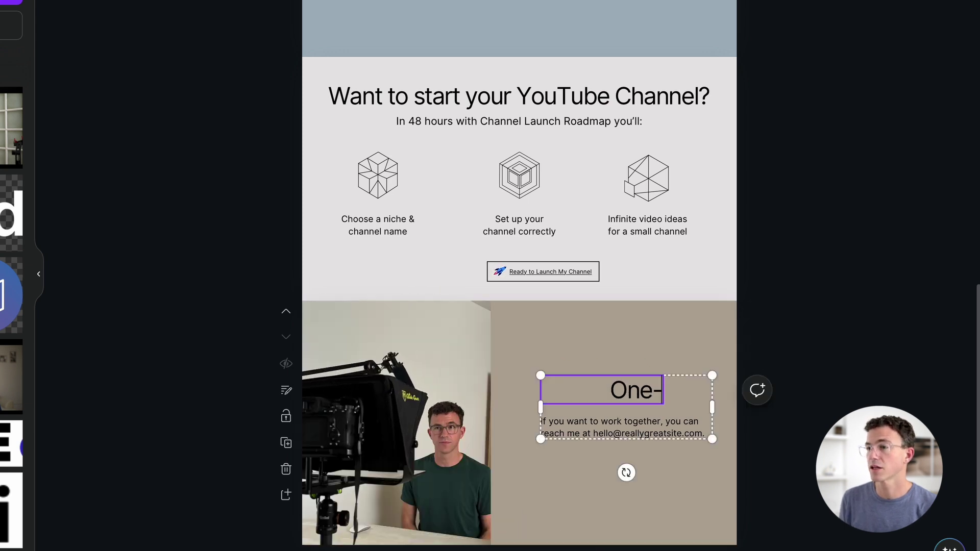
Step: Retitle the heading 'One-on-One Coaching', shrink its text three sizes and left-align it
{"action": "type", "text": "on-"}
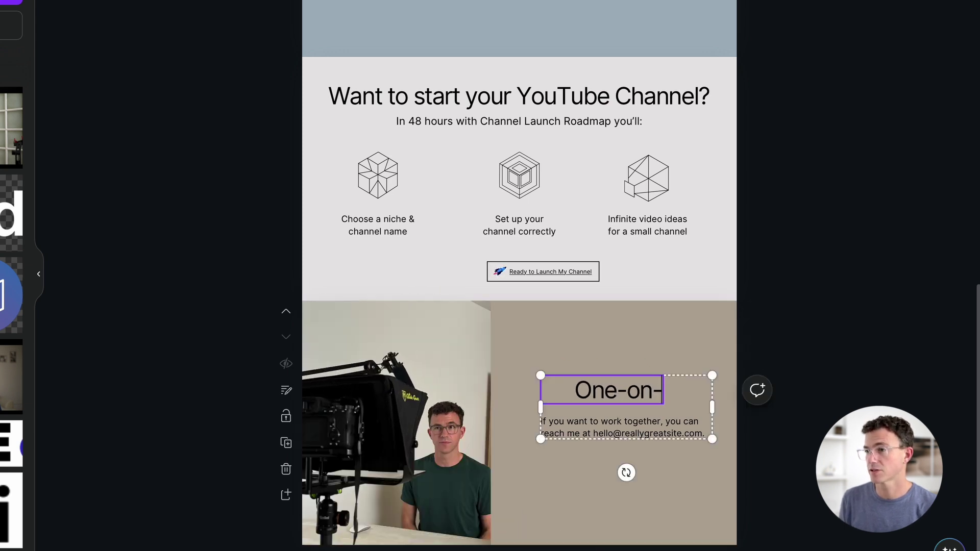
{"action": "type", "text": "One Coaching"}
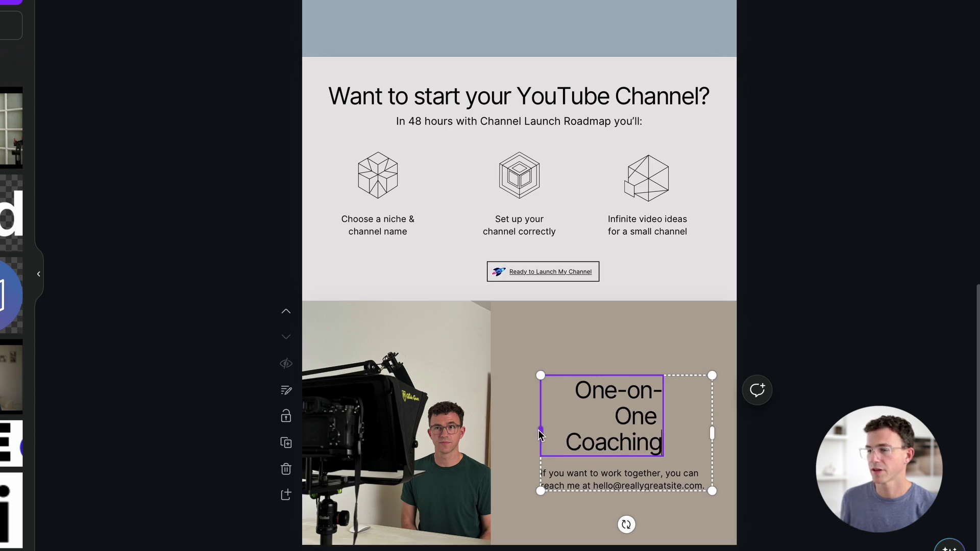
{"action": "left_click_drag", "start_coordinate": [538, 430], "coordinate": [526, 430]}
{"action": "key", "text": "Return"}
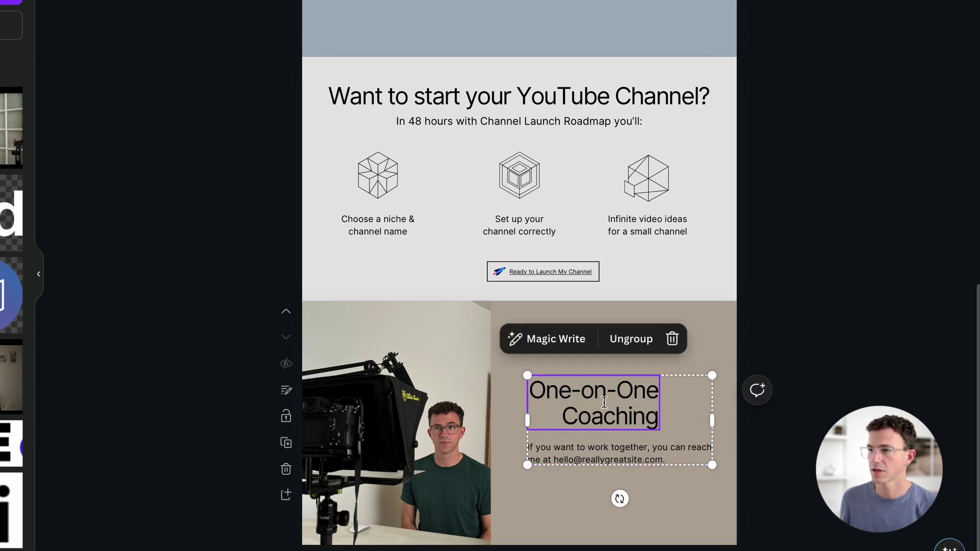
{"action": "key", "text": "ctrl+shift+comma"}
{"action": "key", "text": "ctrl+shift+comma"}
{"action": "key", "text": "ctrl+shift+comma"}
{"action": "key", "text": "ctrl+shift+comma"}
{"action": "key", "text": "ctrl+shift+comma"}
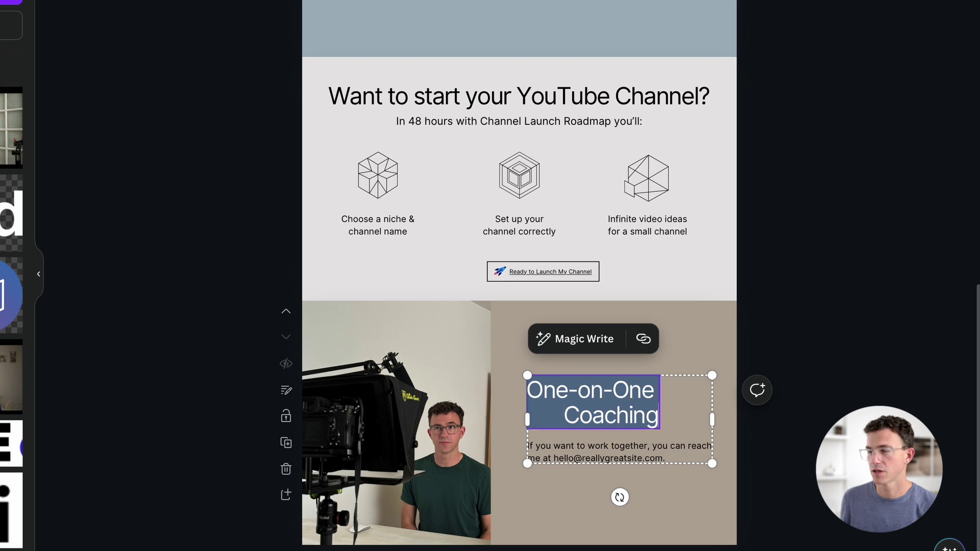
{"action": "key", "text": "ctrl+shift+comma"}
{"action": "key", "text": "ctrl+shift+comma"}
{"action": "key", "text": "ctrl+shift+comma"}
{"action": "key", "text": "ctrl+shift+comma"}
{"action": "key", "text": "ctrl+shift+comma"}
{"action": "key", "text": "ctrl+shift+comma"}
{"action": "key", "text": "ctrl+shift+comma"}
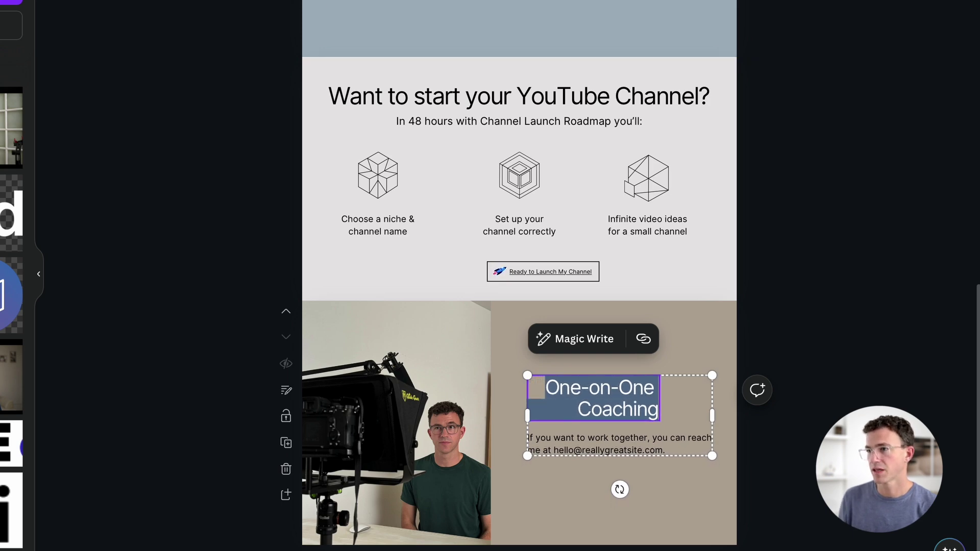
{"action": "key", "text": "ctrl+shift+comma"}
{"action": "key", "text": "ctrl+shift+comma"}
{"action": "key", "text": "ctrl+shift+comma"}
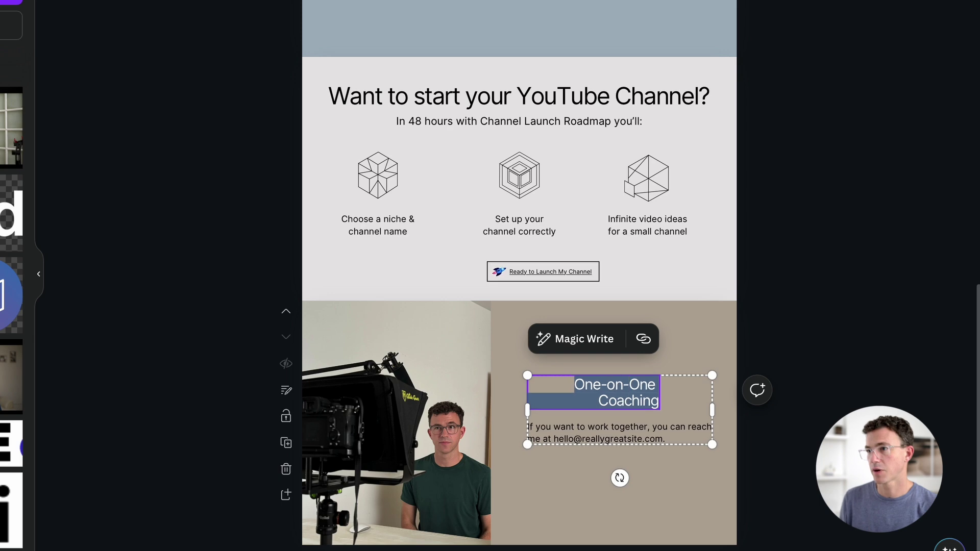
{"action": "key", "text": "ctrl+shift+l"}
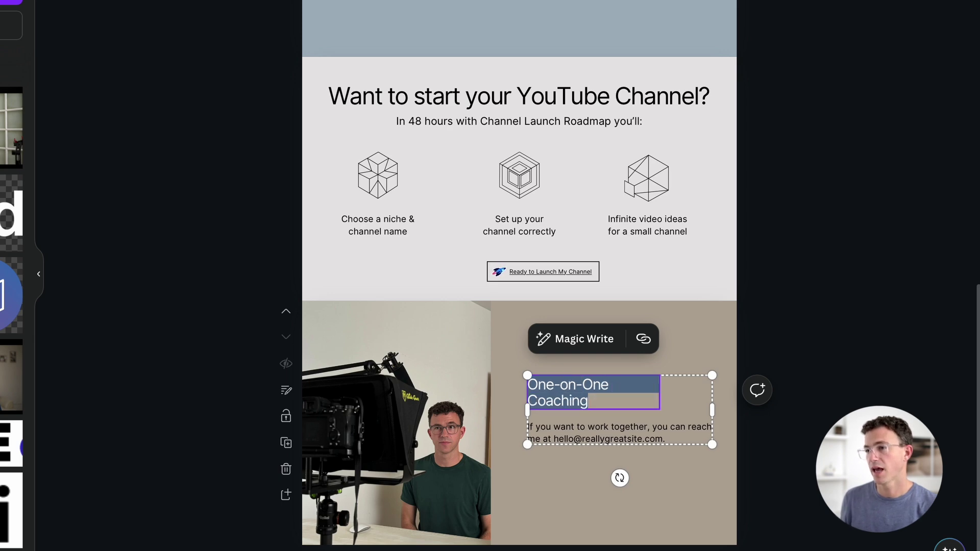
{"action": "left_click", "coordinate": [659, 391]}
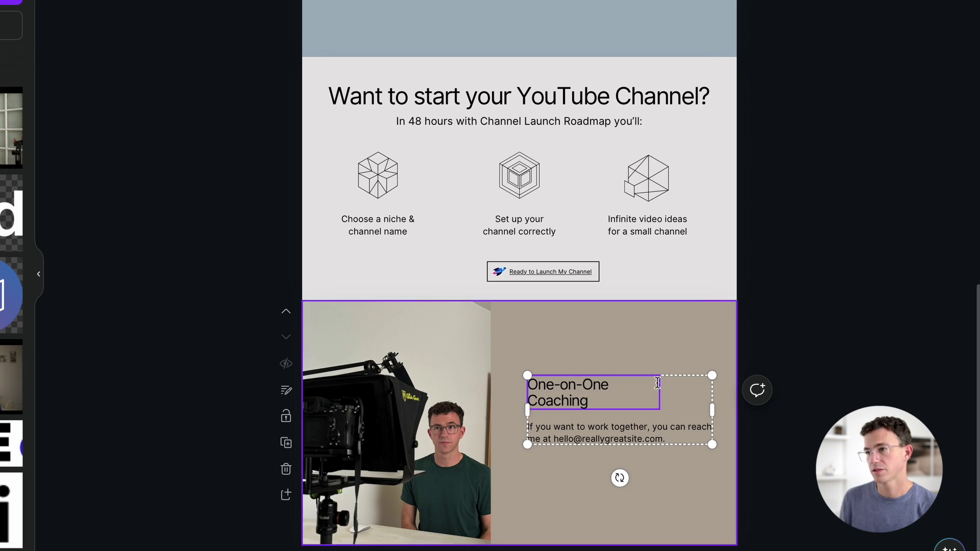
Step: Ungroup the heading from the blurb, widen it onto one line and enlarge it two sizes
{"action": "left_click", "coordinate": [603, 406]}
{"action": "left_click", "coordinate": [636, 339]}
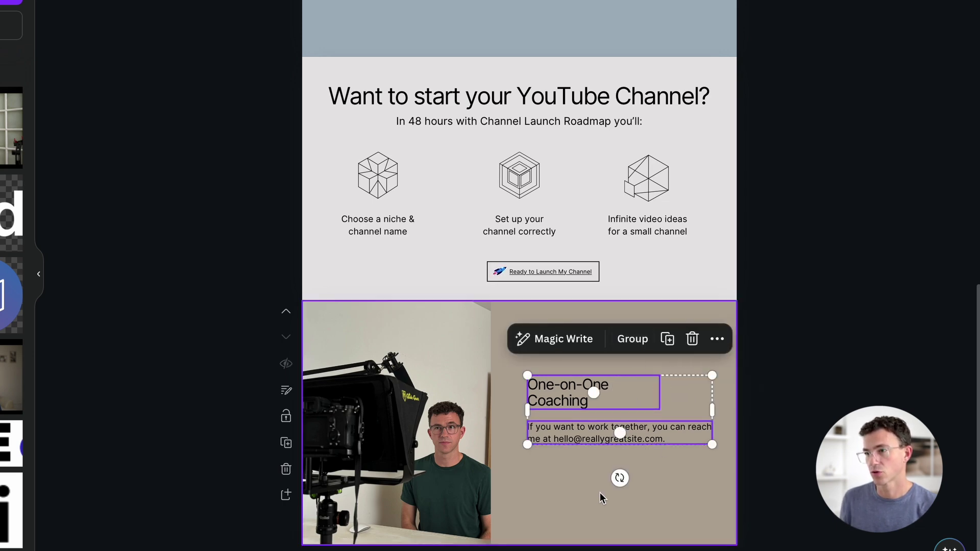
{"action": "left_click", "coordinate": [638, 402]}
{"action": "left_click_drag", "start_coordinate": [659, 392], "coordinate": [712, 380]}
{"action": "double_click", "coordinate": [646, 382]}
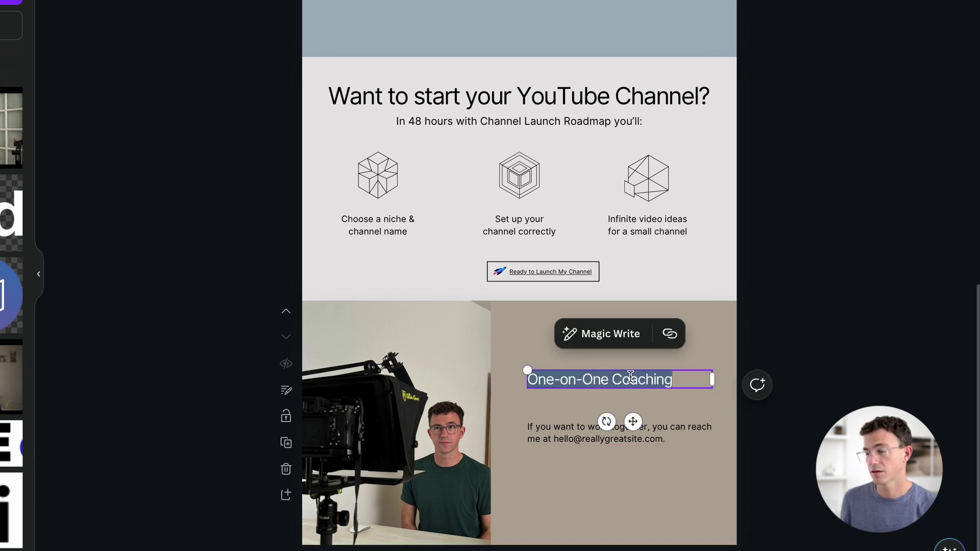
{"action": "key", "text": "ctrl+shift+period"}
{"action": "key", "text": "ctrl+shift+period"}
{"action": "key", "text": "ctrl+shift+period"}
{"action": "key", "text": "ctrl+shift+period"}
{"action": "key", "text": "ctrl+shift+period"}
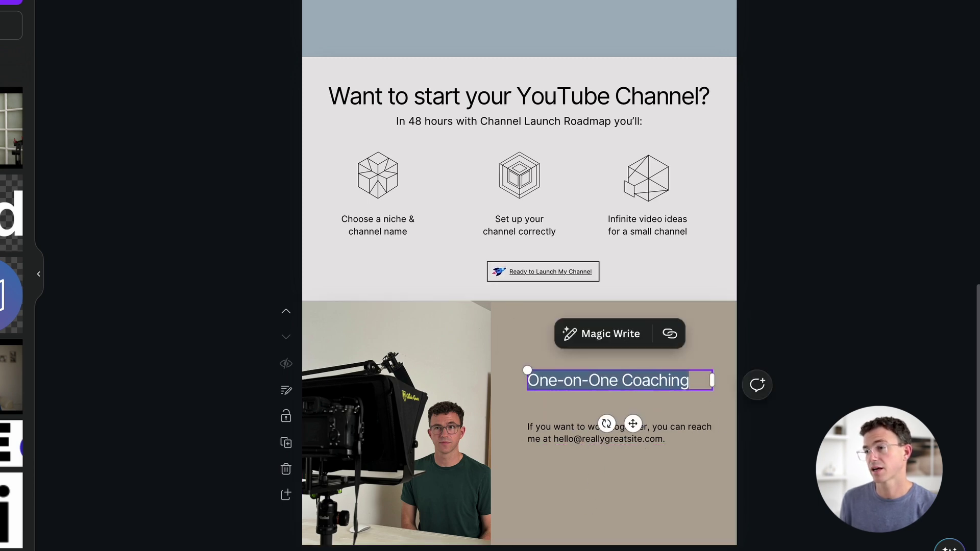
{"action": "key", "text": "ctrl+shift+period"}
{"action": "key", "text": "ctrl+shift+period"}
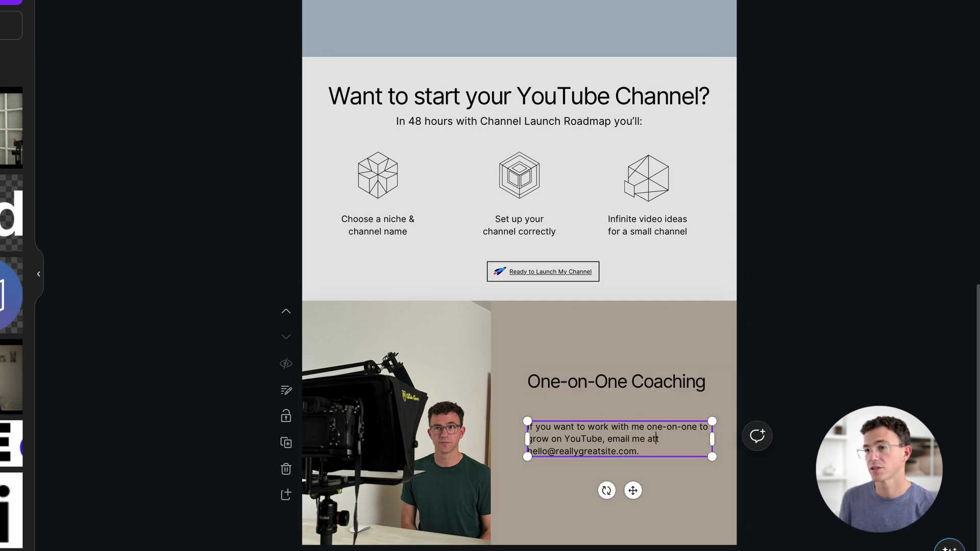
Step: Remove a stray letter in the blurb and replace the e-mail address's domain with the new one
{"action": "key", "text": "BackSpace"}
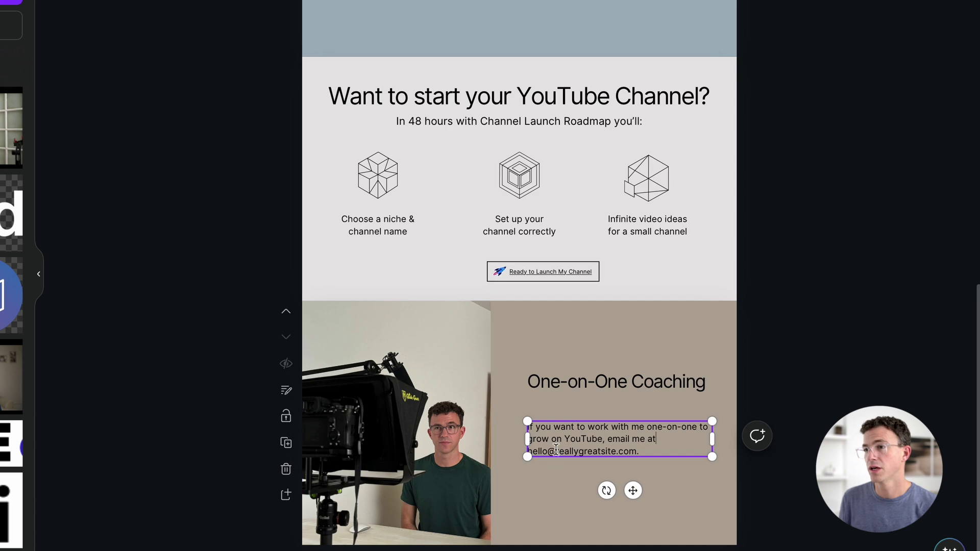
{"action": "left_click_drag", "start_coordinate": [555, 451], "coordinate": [651, 453]}
{"action": "type", "text": "thefigco.com"}
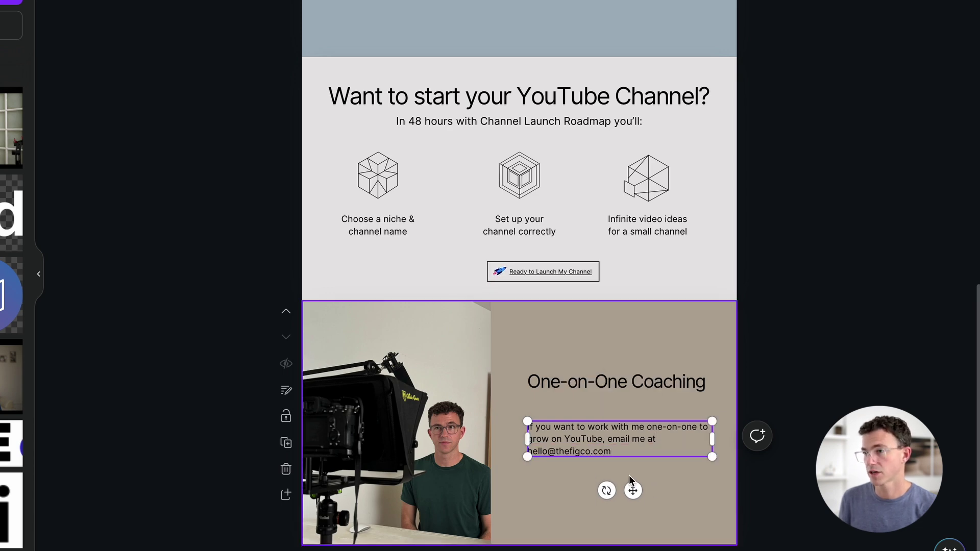
{"action": "left_click", "coordinate": [685, 495]}
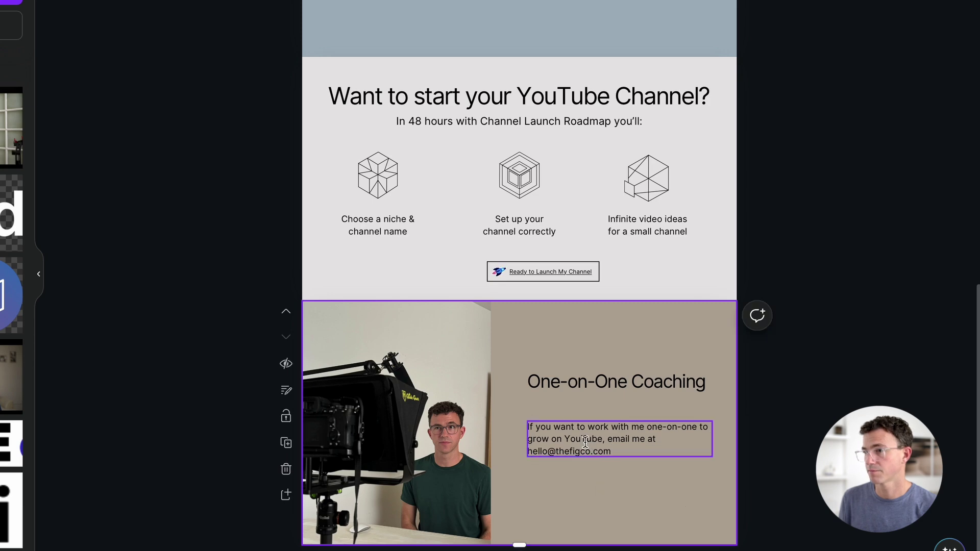
{"action": "scroll", "coordinate": [586, 443], "scroll_direction": "down", "scroll_amount": 1}
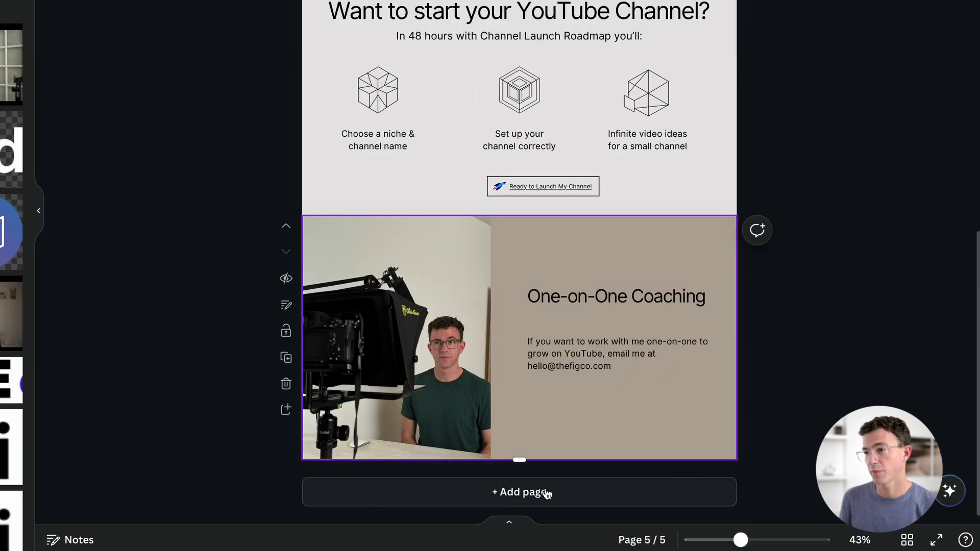
{"action": "left_click", "coordinate": [545, 492]}
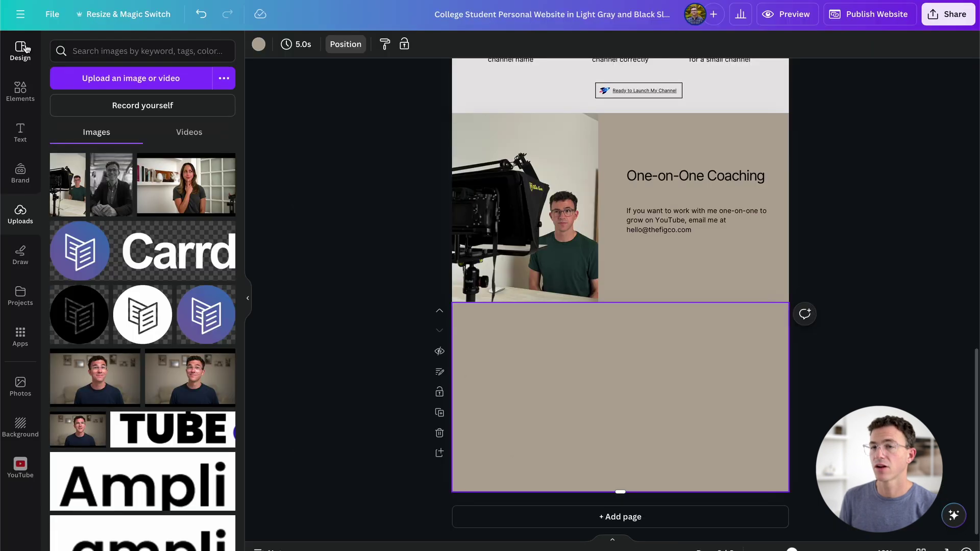
{"action": "left_click", "coordinate": [23, 49]}
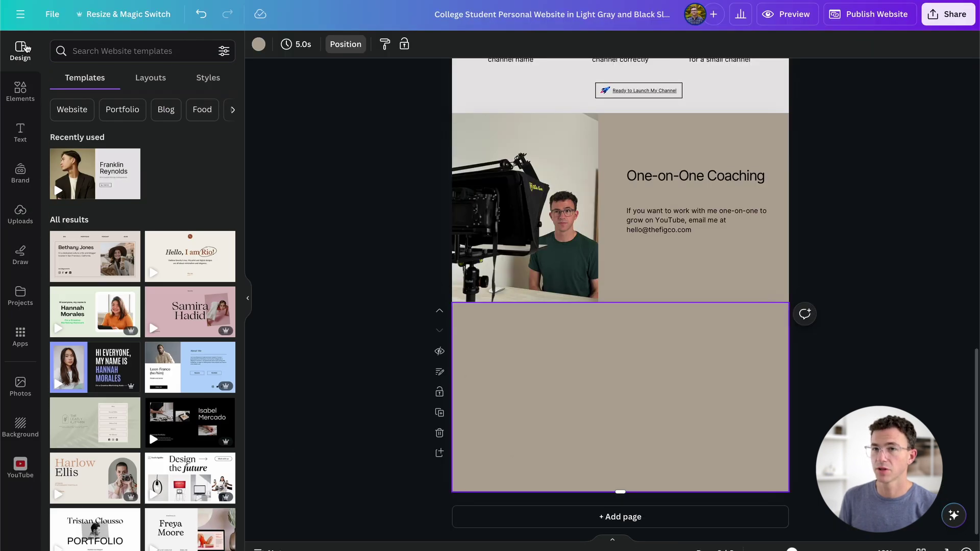
{"action": "left_click", "coordinate": [144, 81]}
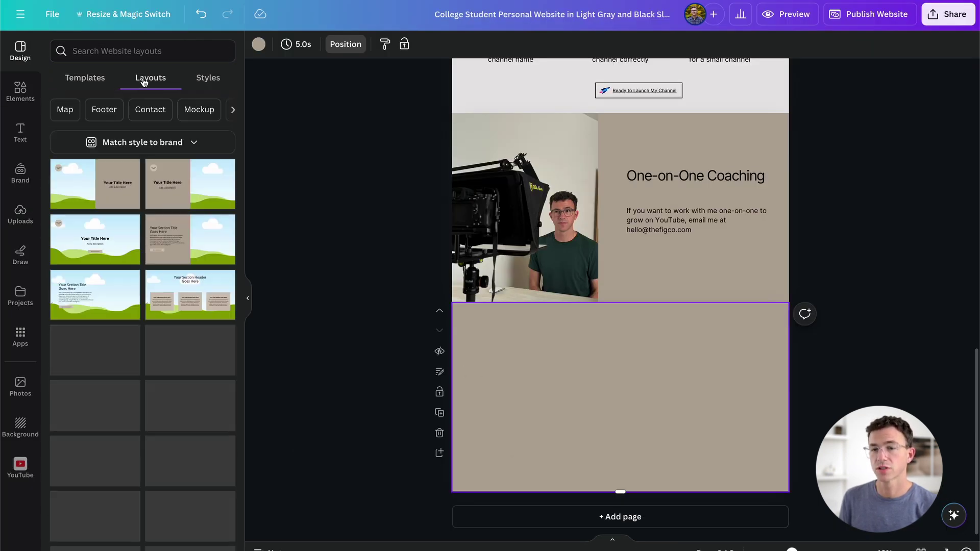
{"action": "scroll", "coordinate": [182, 341], "scroll_direction": "down", "scroll_amount": 2}
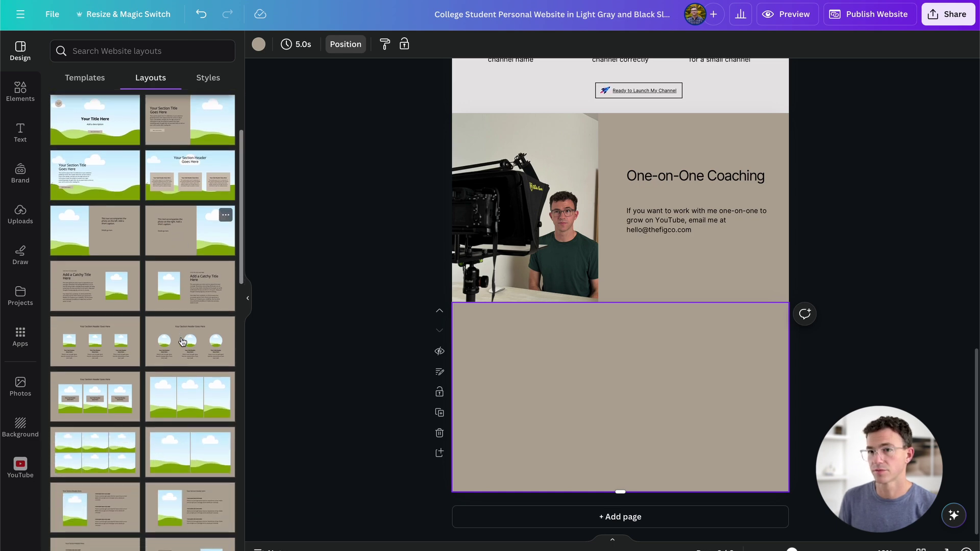
{"action": "scroll", "coordinate": [182, 341], "scroll_direction": "down", "scroll_amount": 4}
{"action": "left_click", "coordinate": [181, 323]}
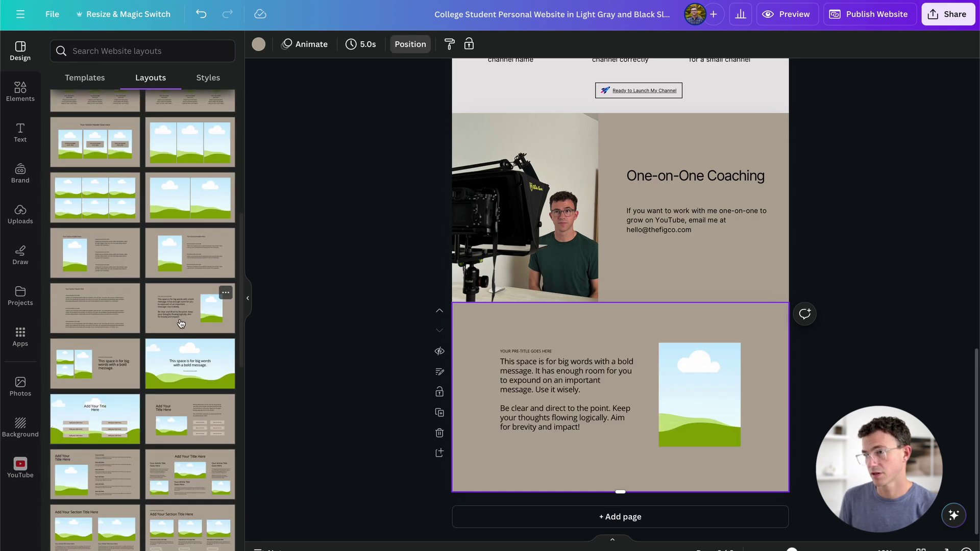
{"action": "left_click", "coordinate": [441, 316]}
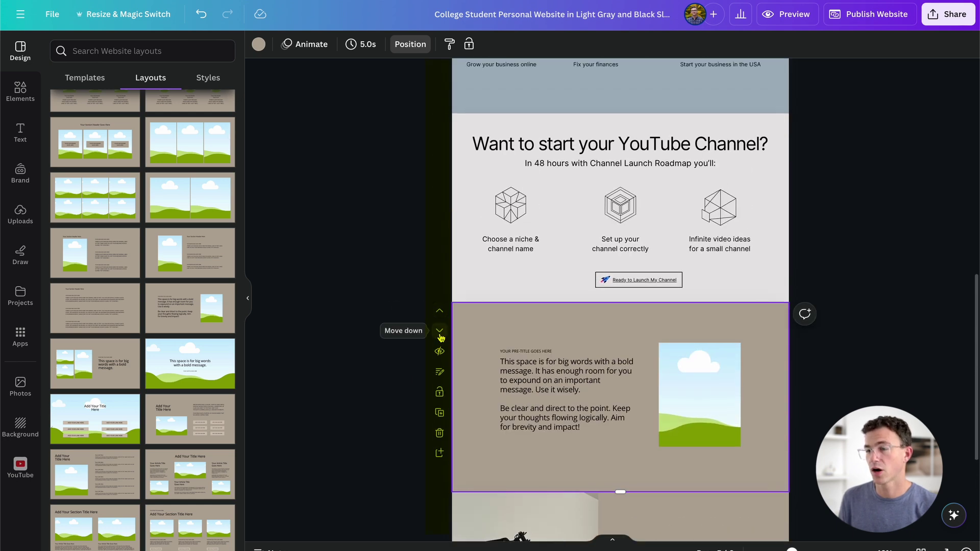
{"action": "left_click", "coordinate": [439, 331]}
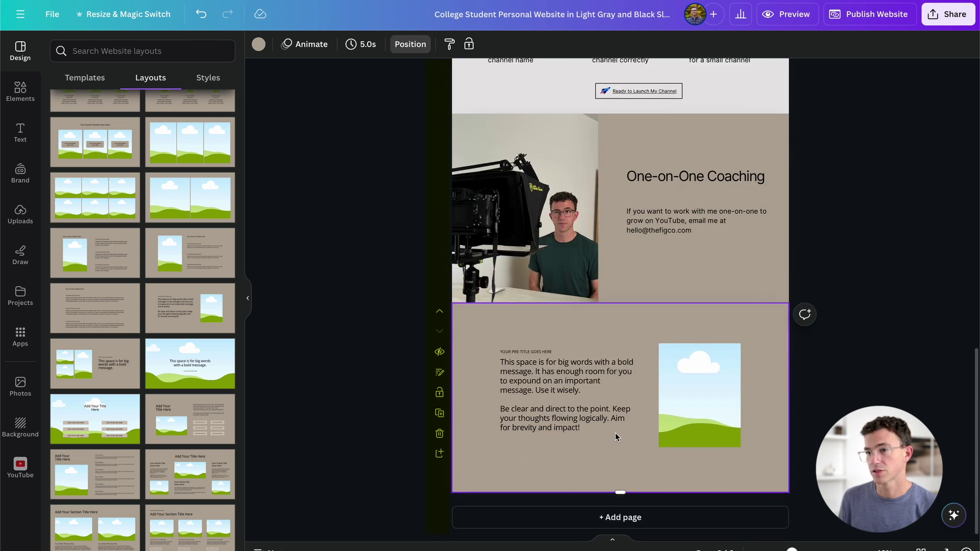
{"action": "left_click", "coordinate": [440, 433]}
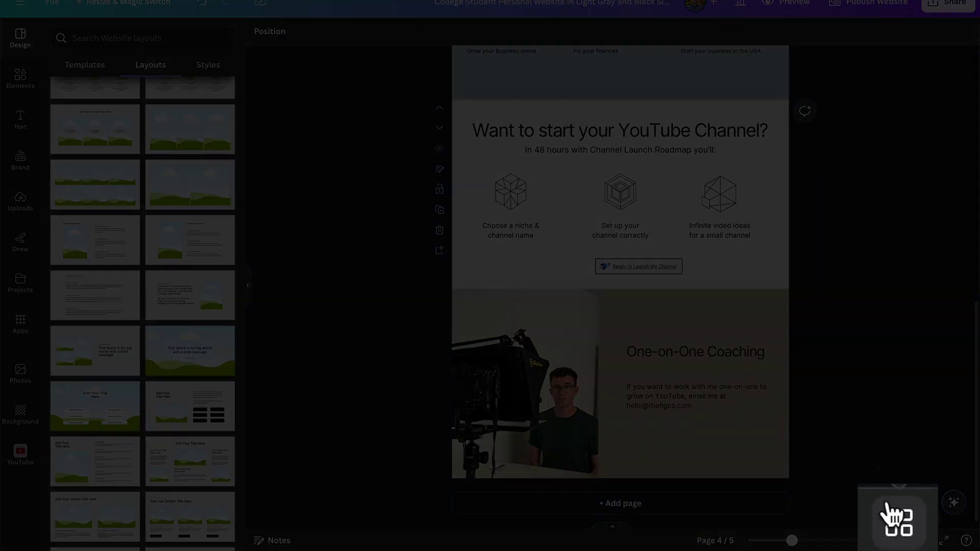
Step: In the page grid, rename Background, Experience and Contact to My Channels, YouTube for Beginners and Work with Me
{"action": "left_click", "coordinate": [921, 541]}
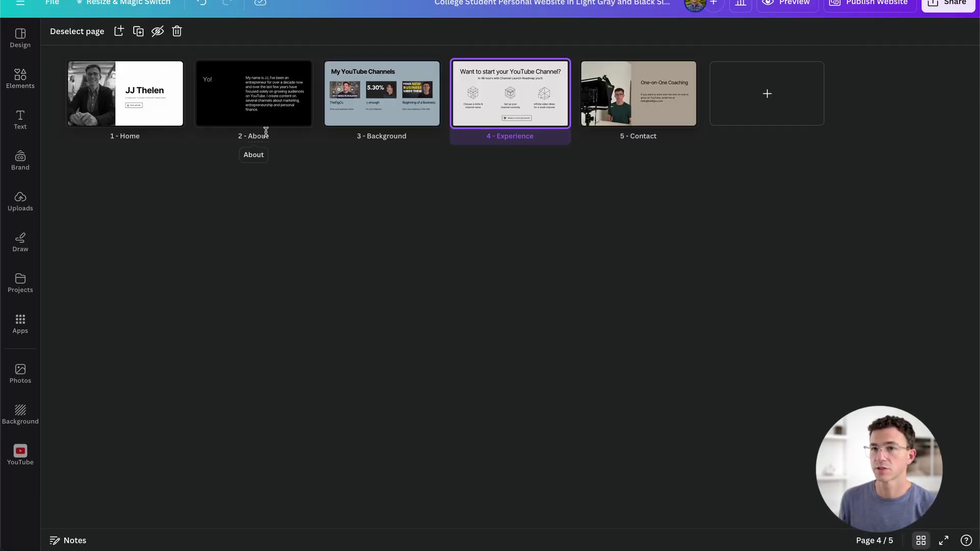
{"action": "double_click", "coordinate": [378, 133]}
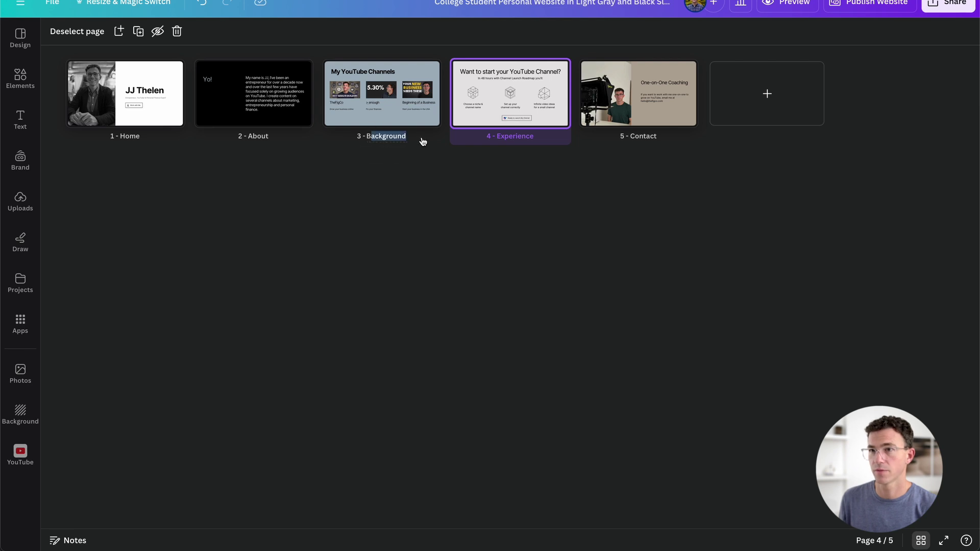
{"action": "type", "text": "My Channels"}
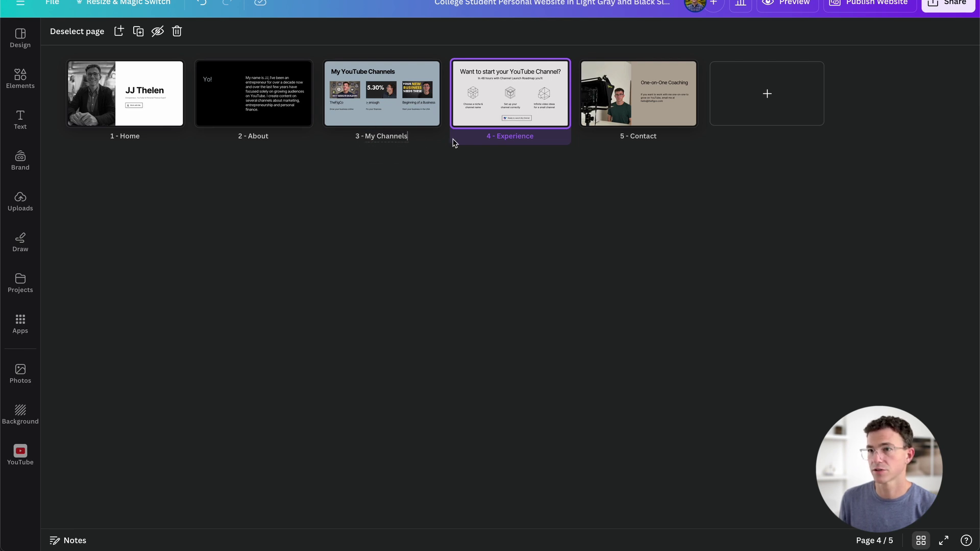
{"action": "double_click", "coordinate": [515, 136]}
{"action": "type", "text": "YouTube for Beginners"}
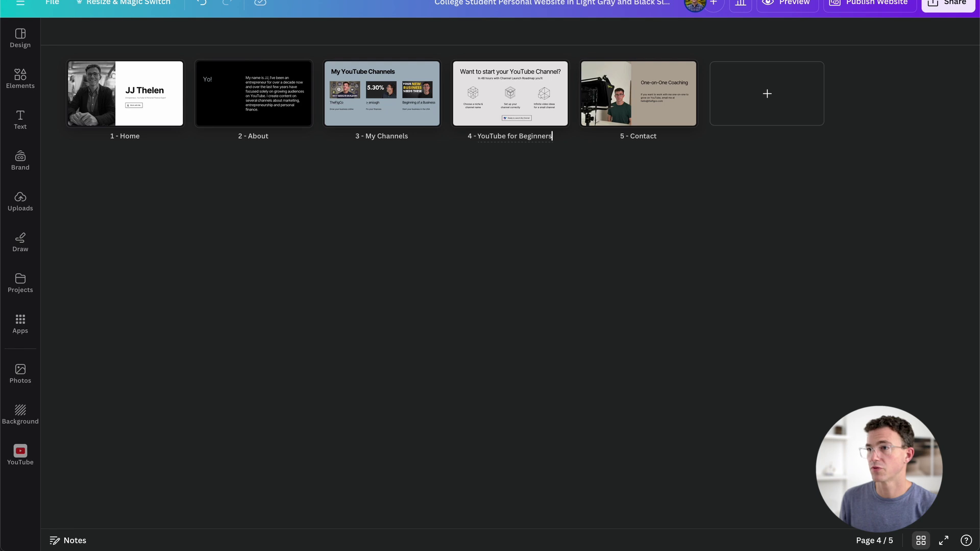
{"action": "double_click", "coordinate": [643, 136]}
{"action": "type", "text": "Work with Me"}
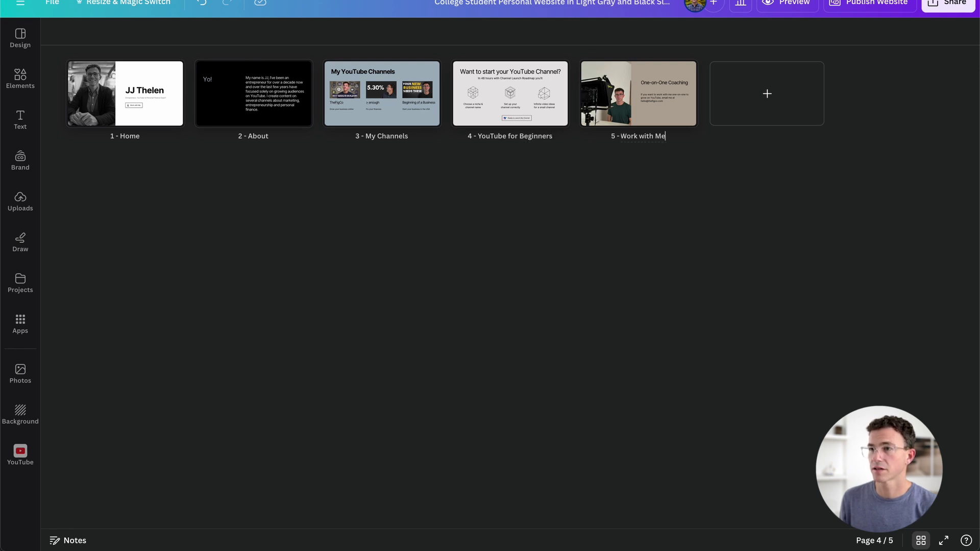
{"action": "key", "text": "Return"}
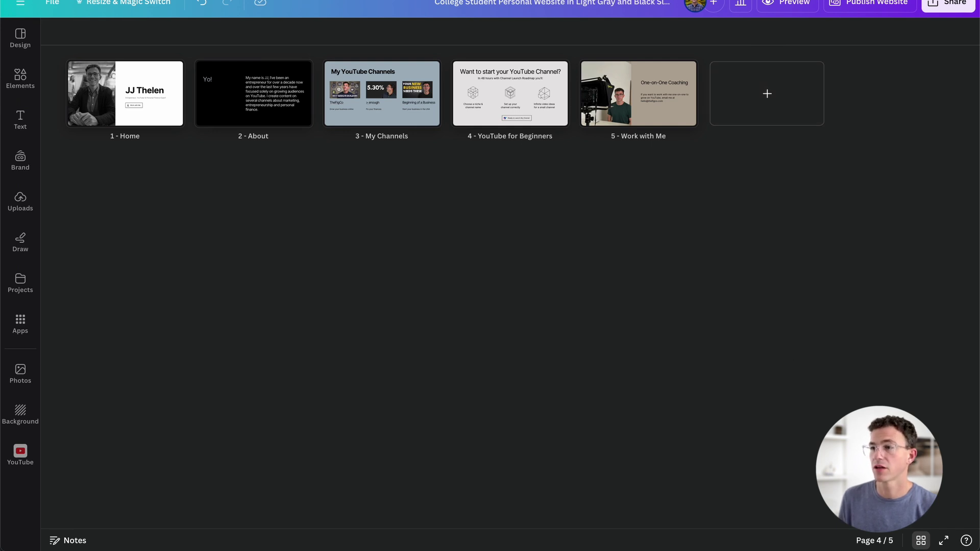
{"action": "left_click", "coordinate": [921, 540]}
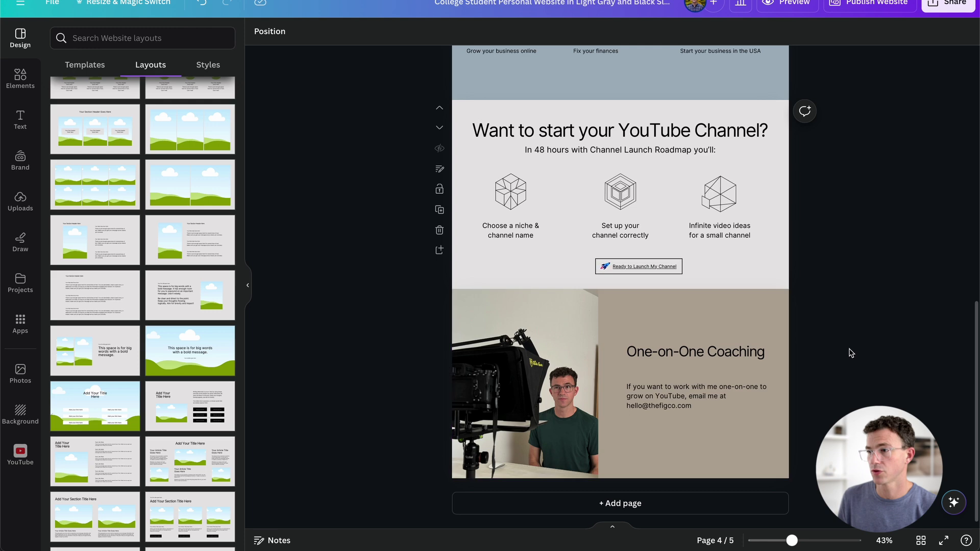
Step: Set the coaching section background to blue-grey #a4b4bf instead of mint
{"action": "left_click", "coordinate": [755, 327]}
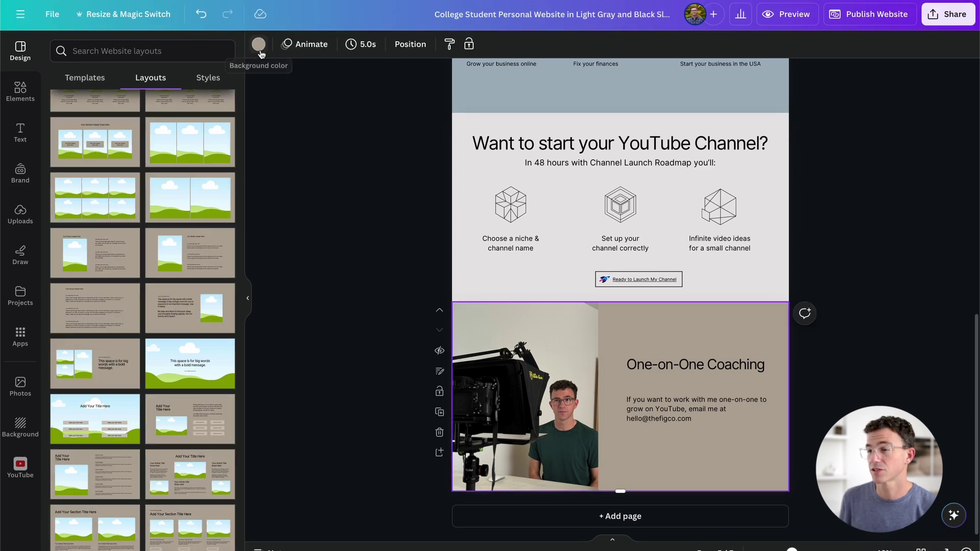
{"action": "left_click", "coordinate": [259, 45]}
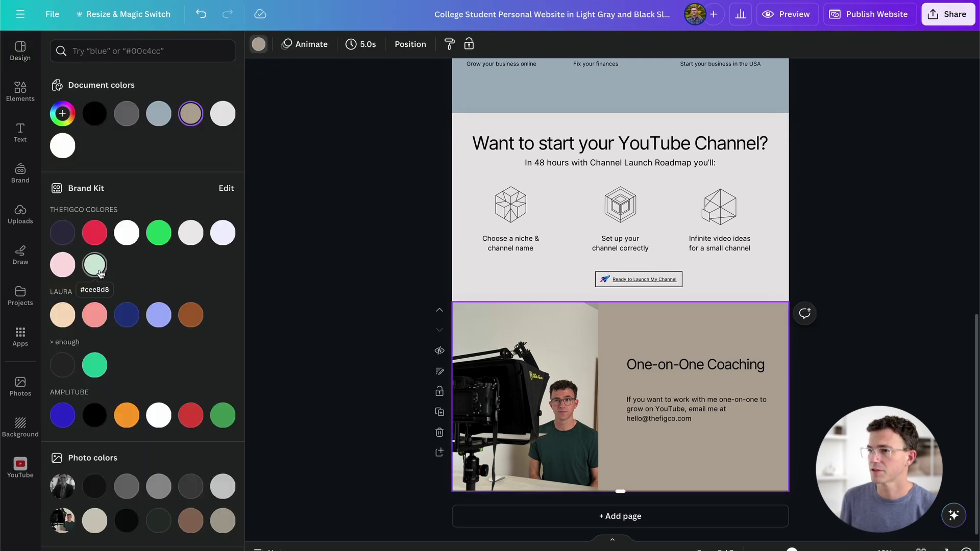
{"action": "left_click", "coordinate": [95, 264]}
{"action": "key", "text": "ctrl+z"}
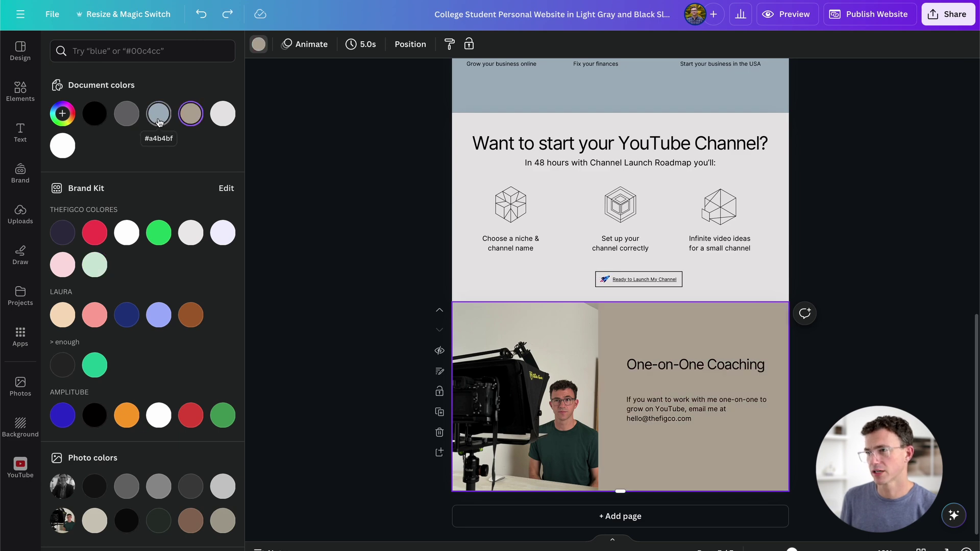
{"action": "left_click", "coordinate": [158, 121]}
Step: Deselect the section and publish the website live
{"action": "left_click", "coordinate": [348, 233]}
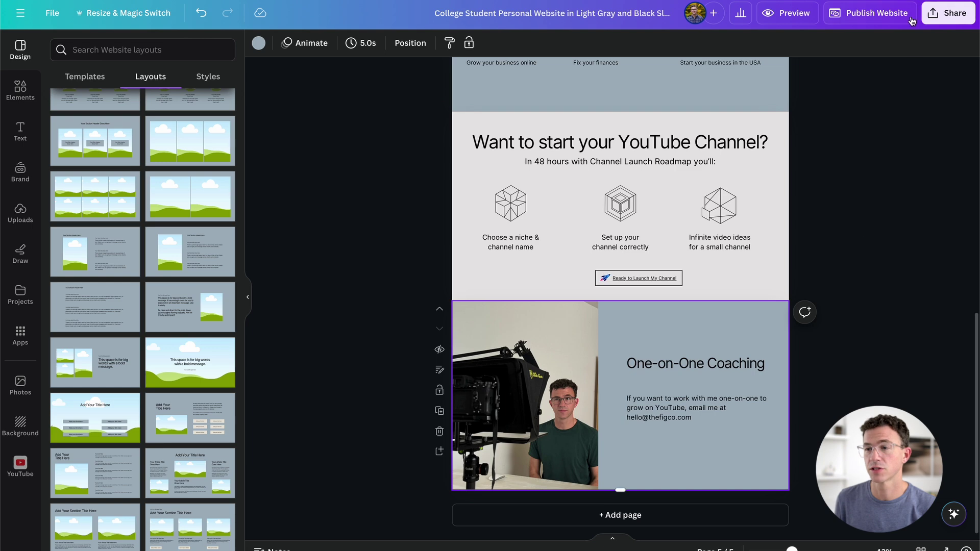
{"action": "left_click", "coordinate": [878, 14]}
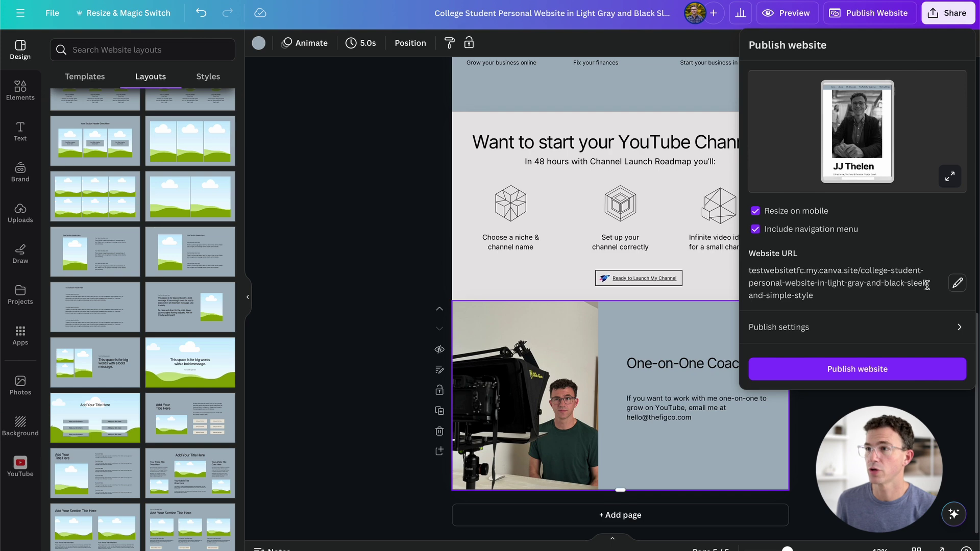
{"action": "left_click", "coordinate": [846, 371]}
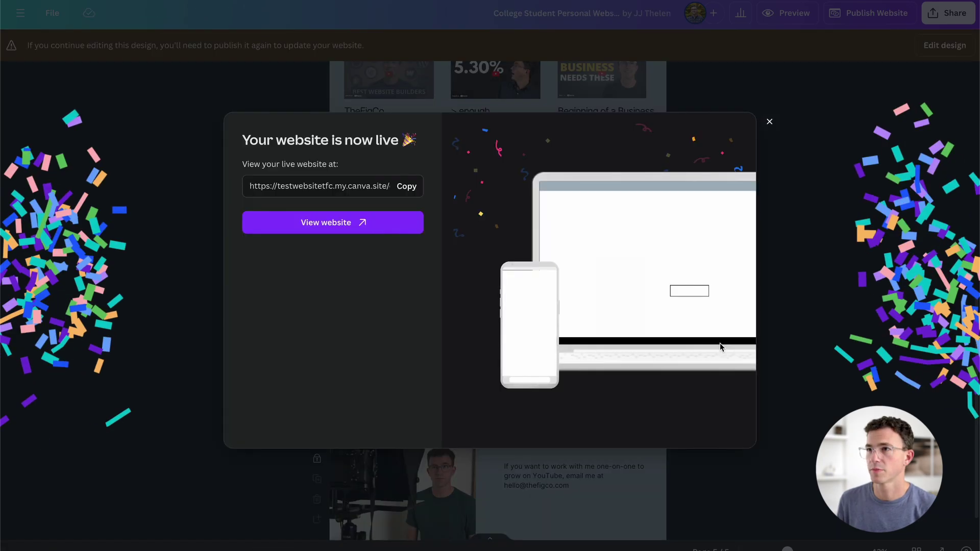
{"action": "left_click", "coordinate": [334, 223]}
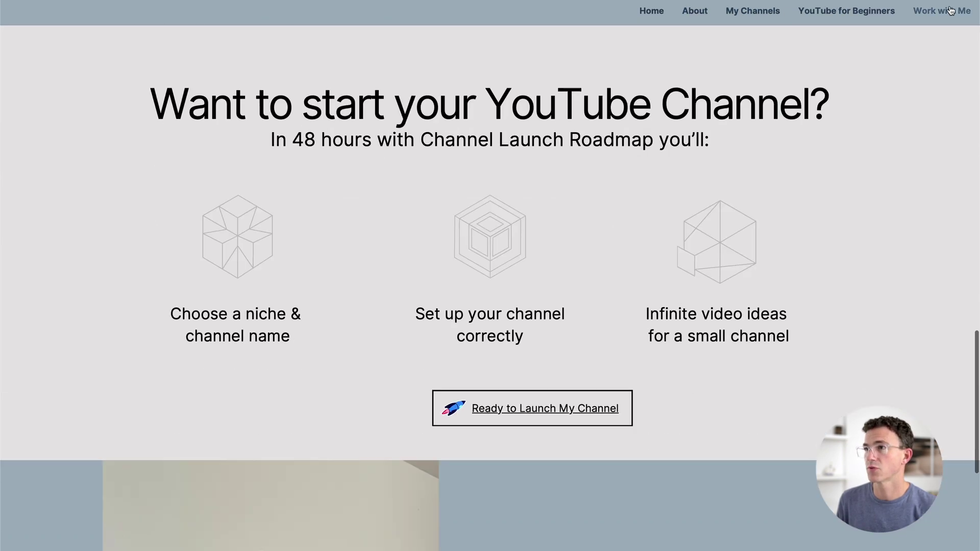
{"action": "scroll", "coordinate": [727, 56], "scroll_direction": "up", "scroll_amount": 10}
{"action": "scroll", "coordinate": [725, 57], "scroll_direction": "up", "scroll_amount": 15}
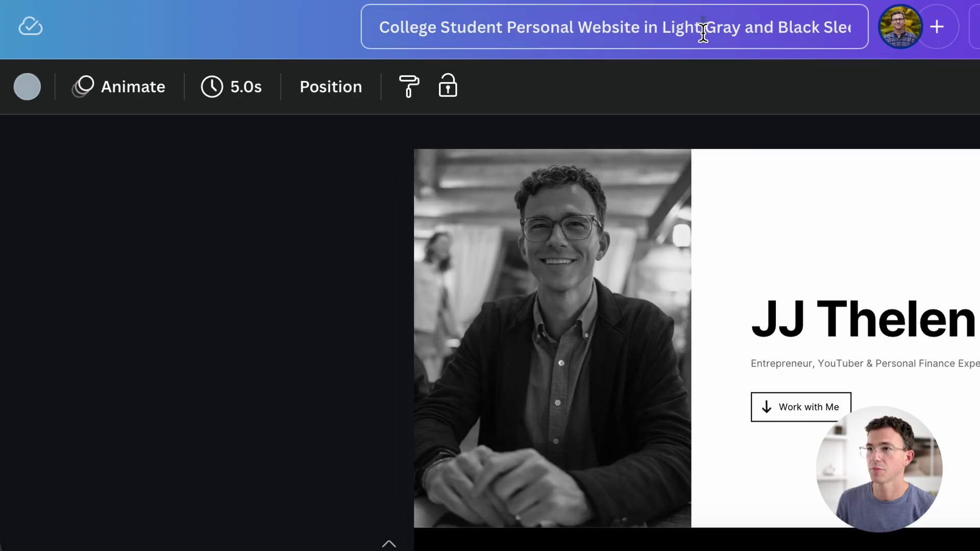
Step: Retitle the design as the owner's name plus 'Entrepreneur, YouTuber & Personal Finance Expert'
{"action": "left_click", "coordinate": [705, 33]}
{"action": "type", "text": "JJ Thelen - Entrepreneur, YouTuber"}
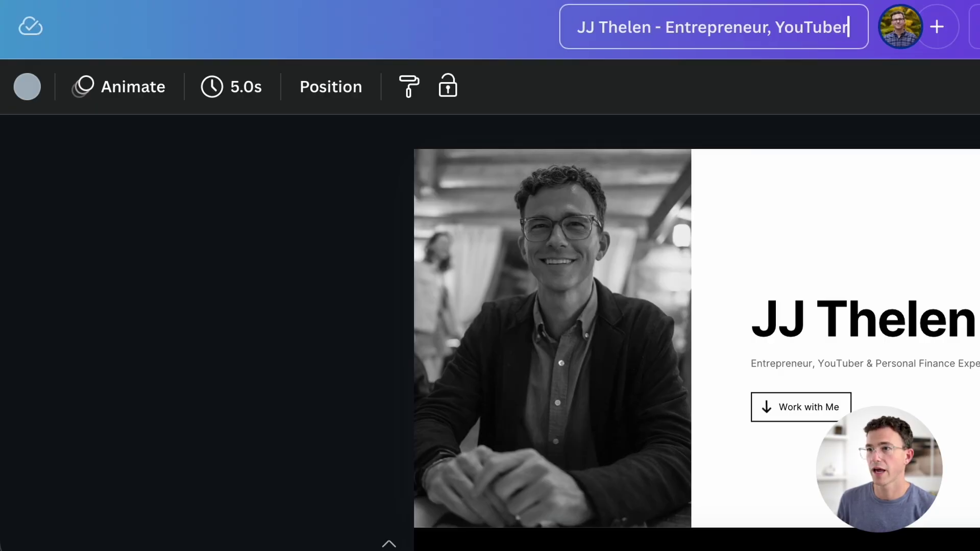
{"action": "type", "text": "* P"}
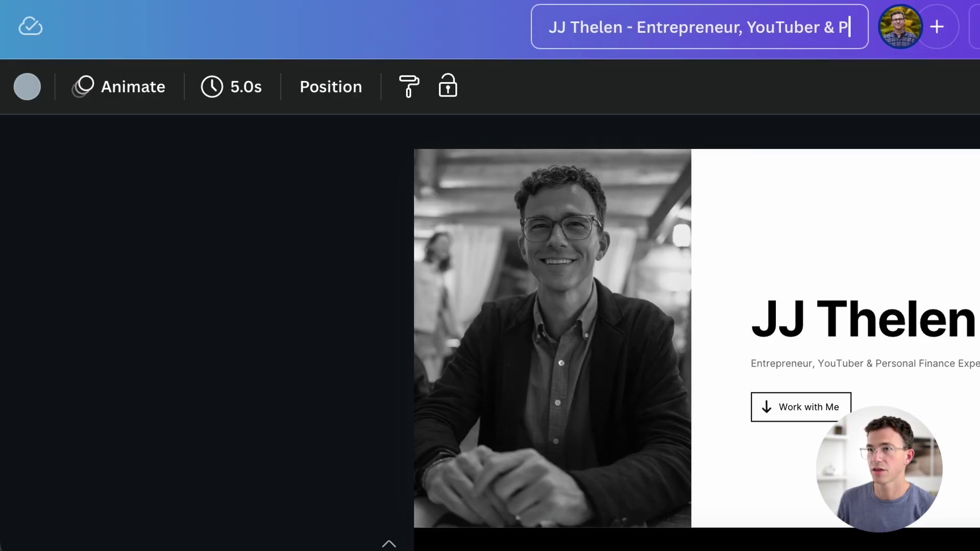
{"action": "type", "text": "ersonal Finance Ex"}
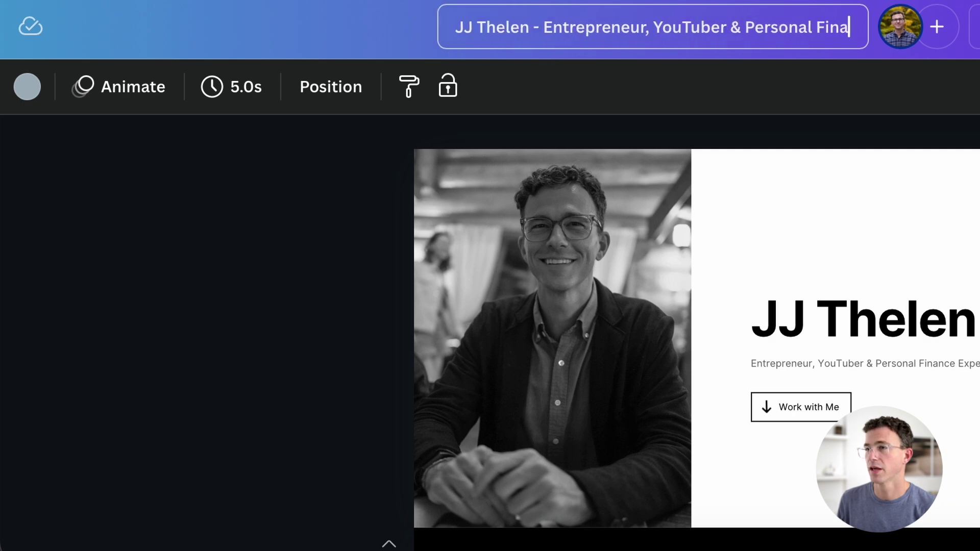
{"action": "type", "text": "pert"}
{"action": "key", "text": "Return"}
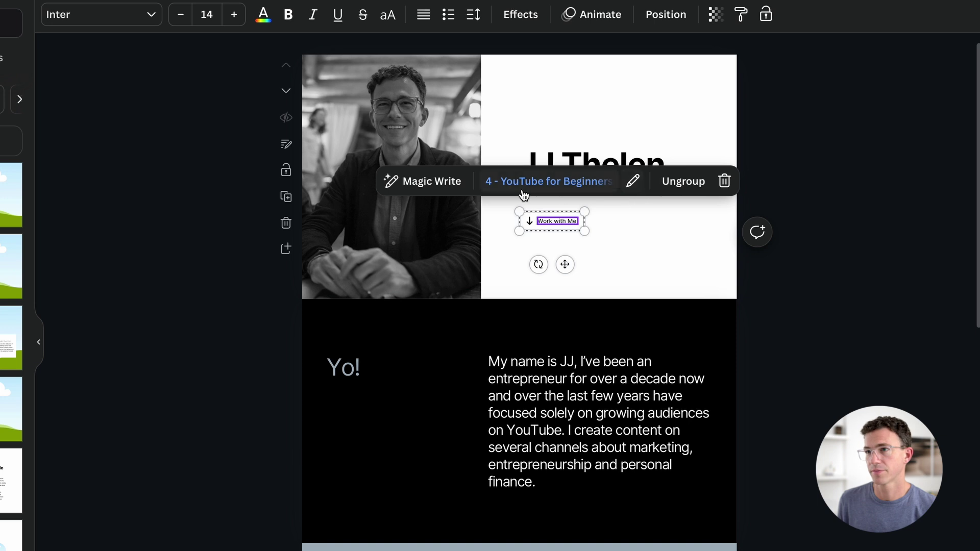
Step: Link the Work with Me button to page '5 - Work with Me' and republish the site
{"action": "left_click", "coordinate": [632, 182]}
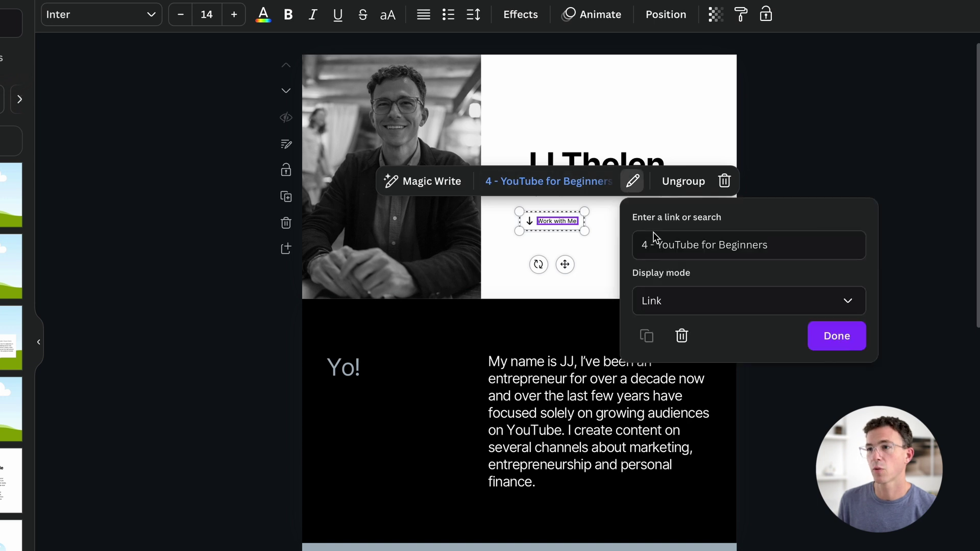
{"action": "left_click", "coordinate": [717, 247]}
{"action": "left_click_drag", "start_coordinate": [778, 248], "coordinate": [633, 246]}
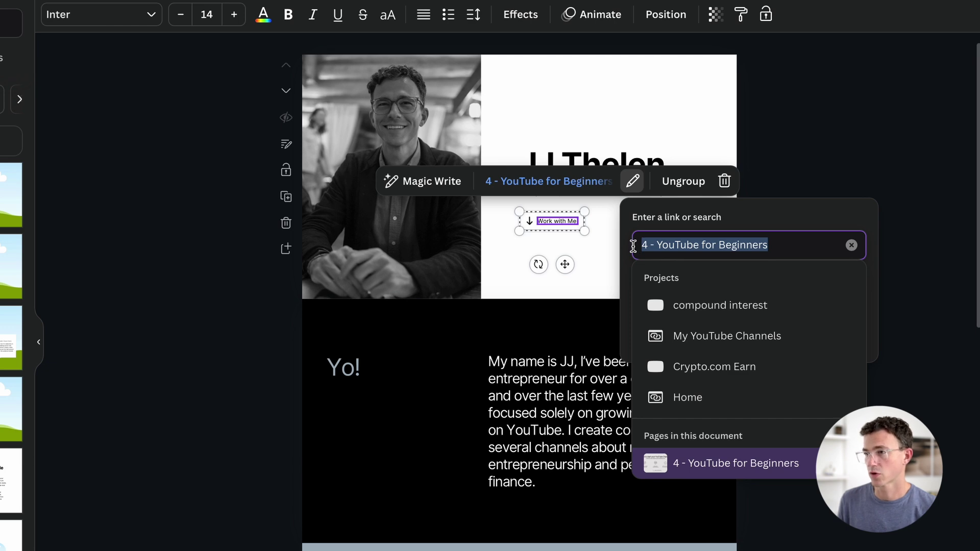
{"action": "key", "text": "BackSpace"}
{"action": "scroll", "coordinate": [672, 420], "scroll_direction": "down", "scroll_amount": 3}
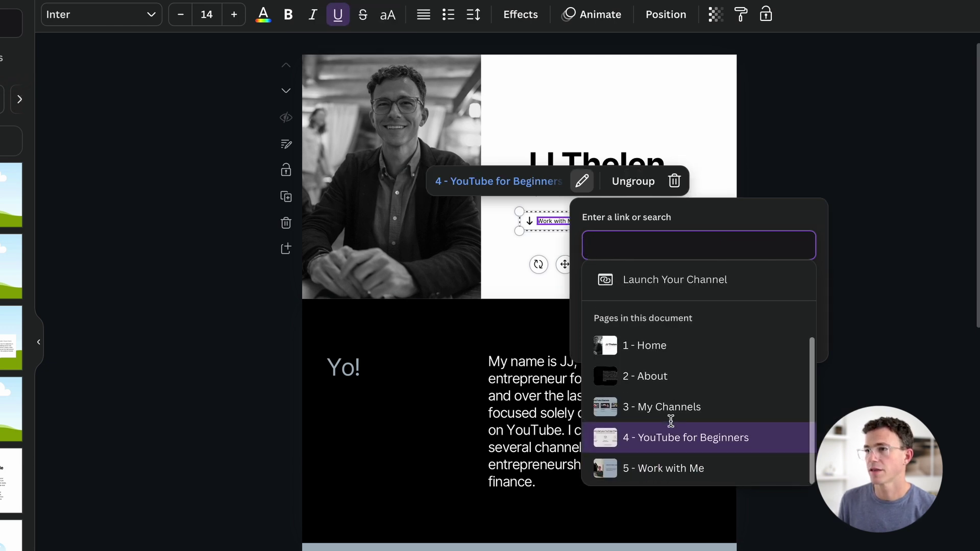
{"action": "left_click", "coordinate": [667, 468]}
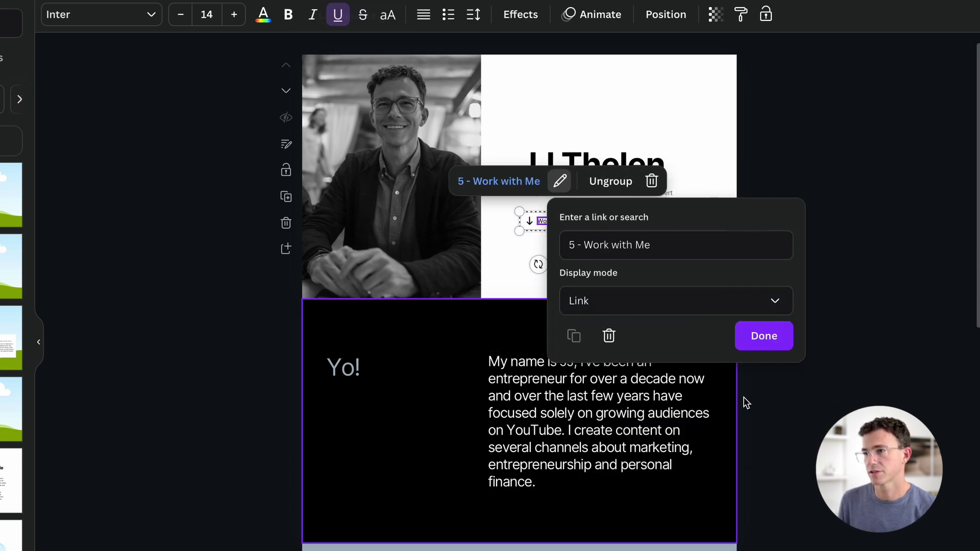
{"action": "left_click", "coordinate": [764, 336]}
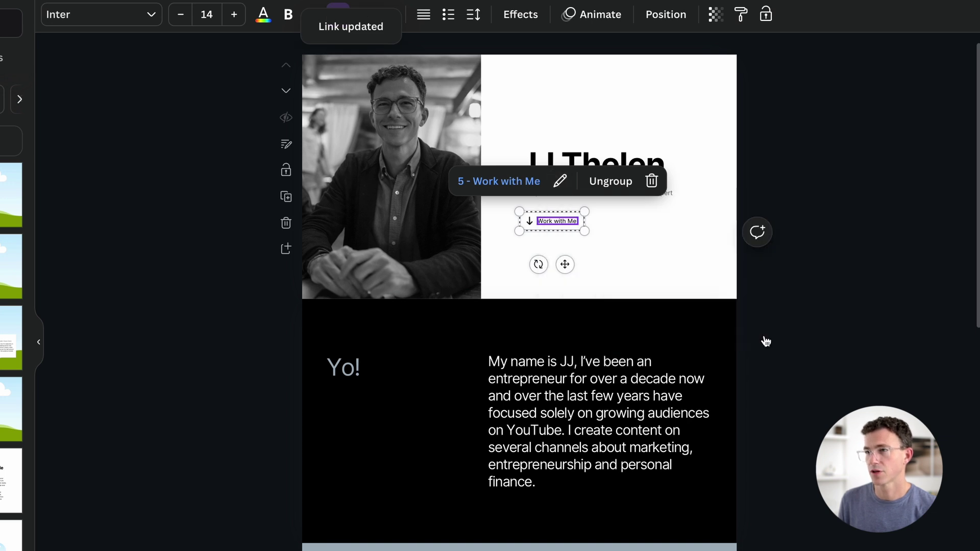
{"action": "left_click", "coordinate": [697, 261]}
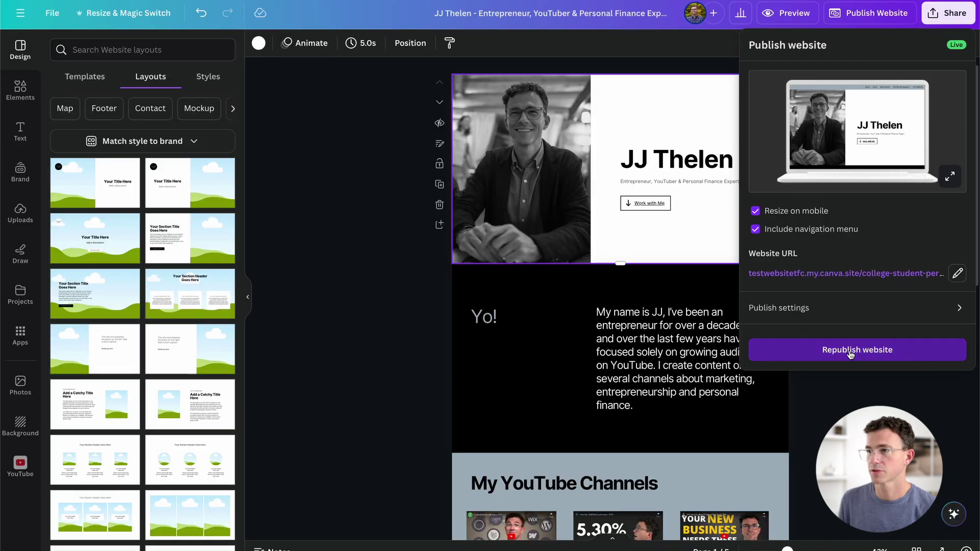
{"action": "left_click", "coordinate": [850, 352]}
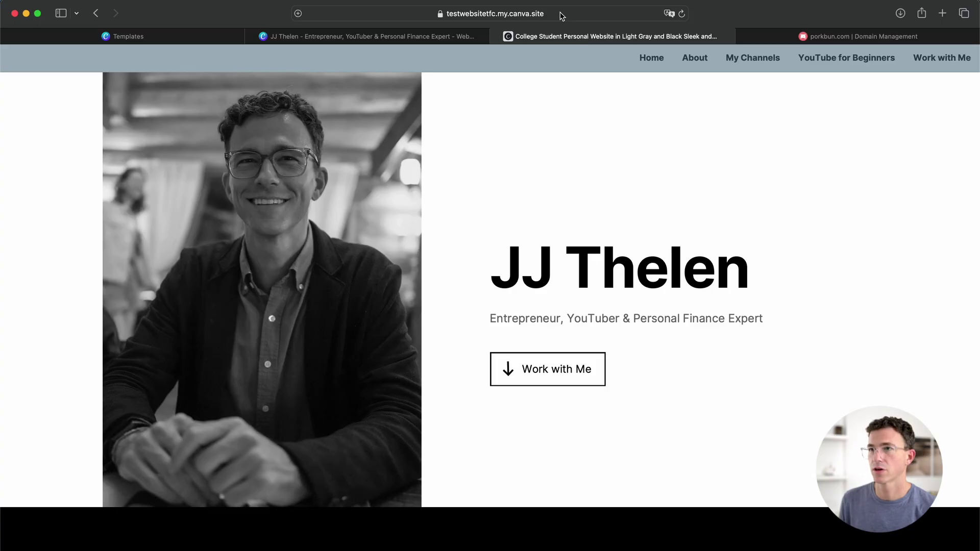
Step: Check the live URL, then delete the long template slug from the site's web address
{"action": "left_click", "coordinate": [561, 16]}
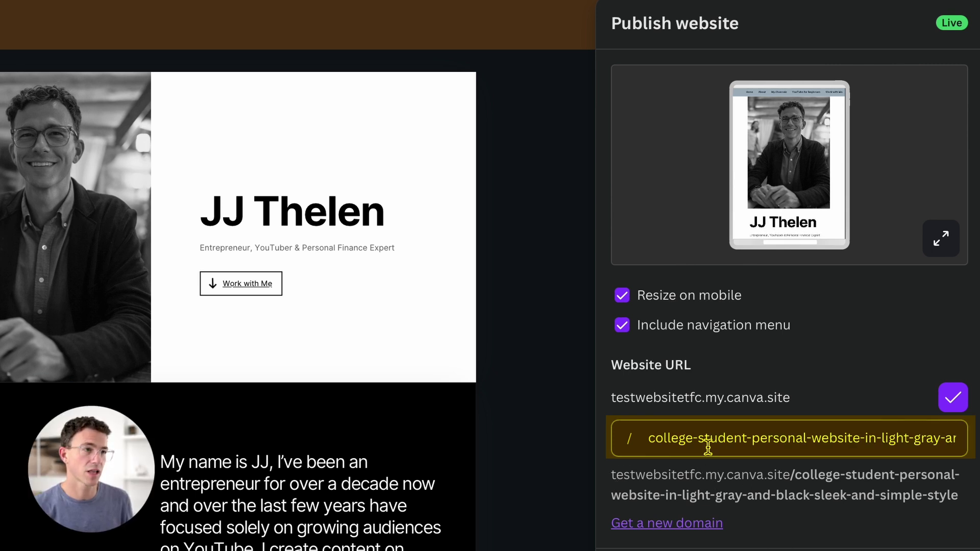
{"action": "triple_click", "coordinate": [674, 436]}
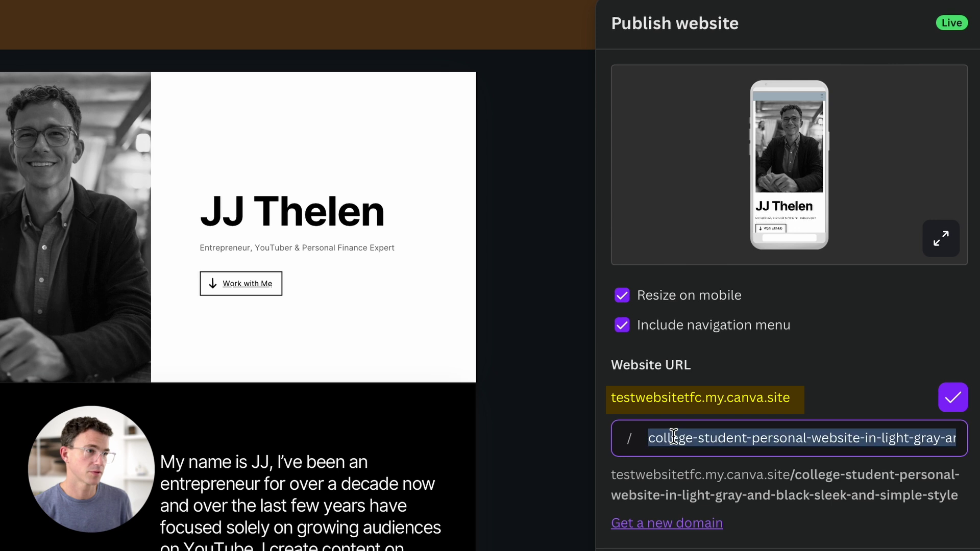
{"action": "key", "text": "BackSpace"}
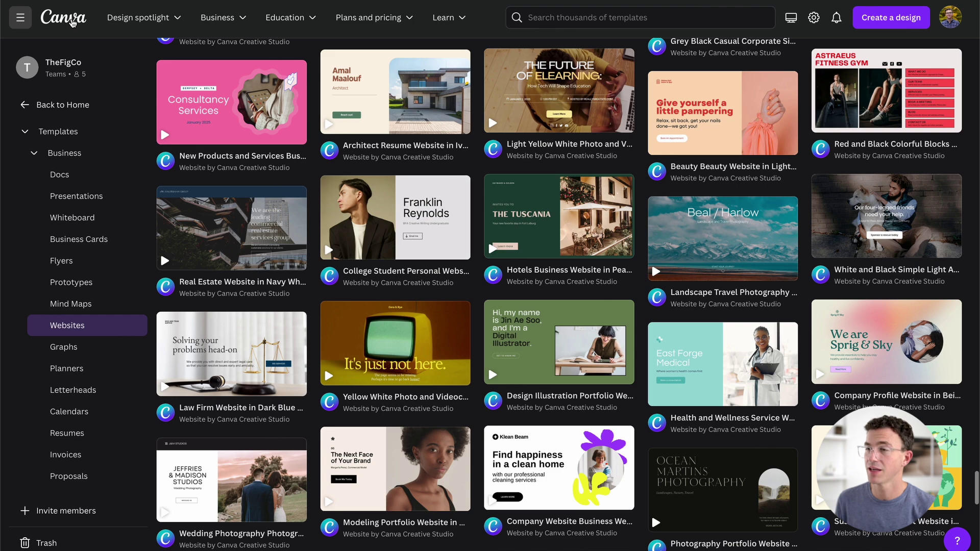
Step: In Domains settings, replace the testwebsitetfc subdomain with one based on the owner's name
{"action": "left_click", "coordinate": [73, 19]}
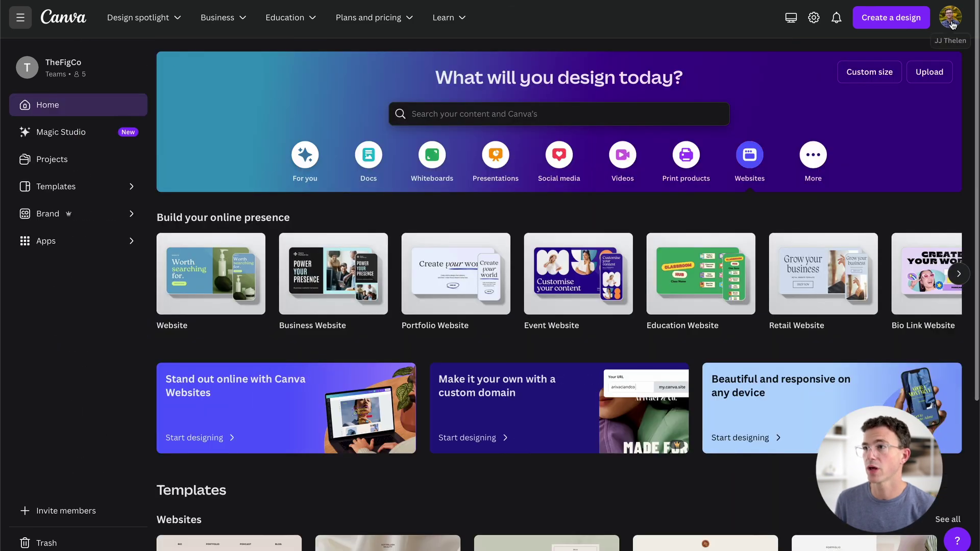
{"action": "left_click", "coordinate": [950, 16]}
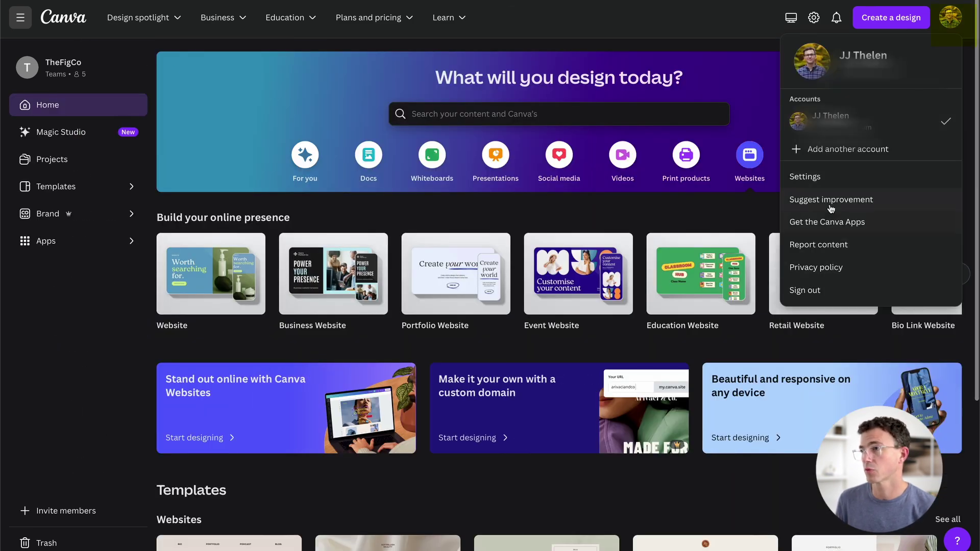
{"action": "left_click", "coordinate": [805, 177]}
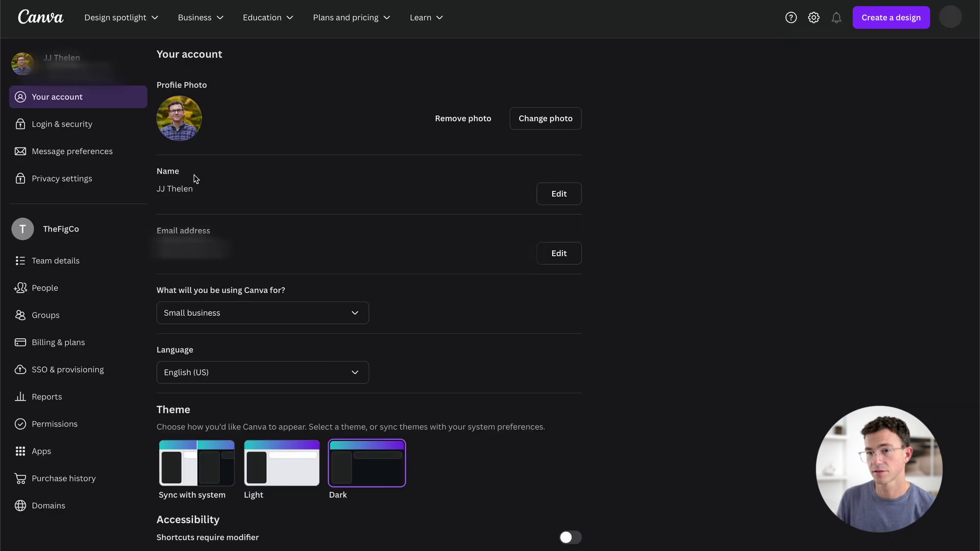
{"action": "left_click", "coordinate": [61, 508]}
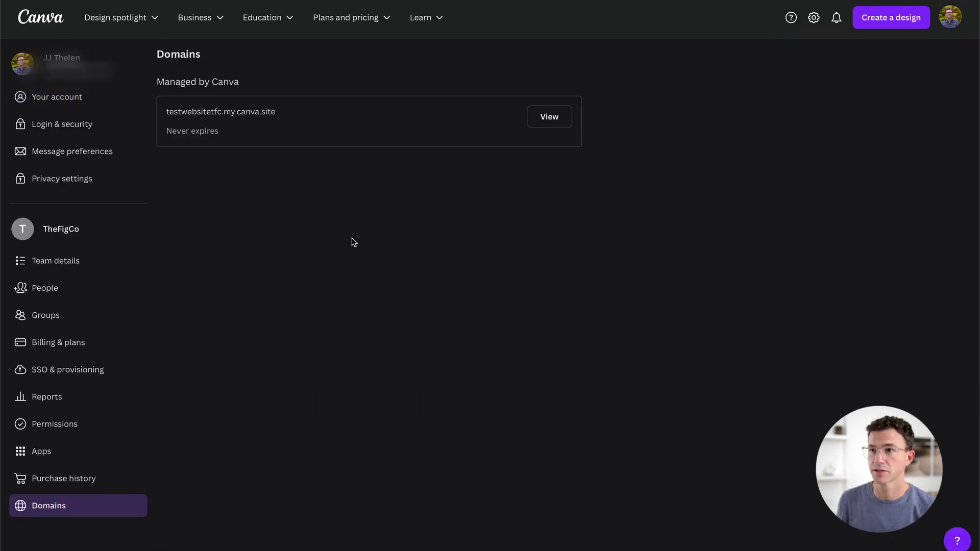
{"action": "left_click", "coordinate": [547, 122]}
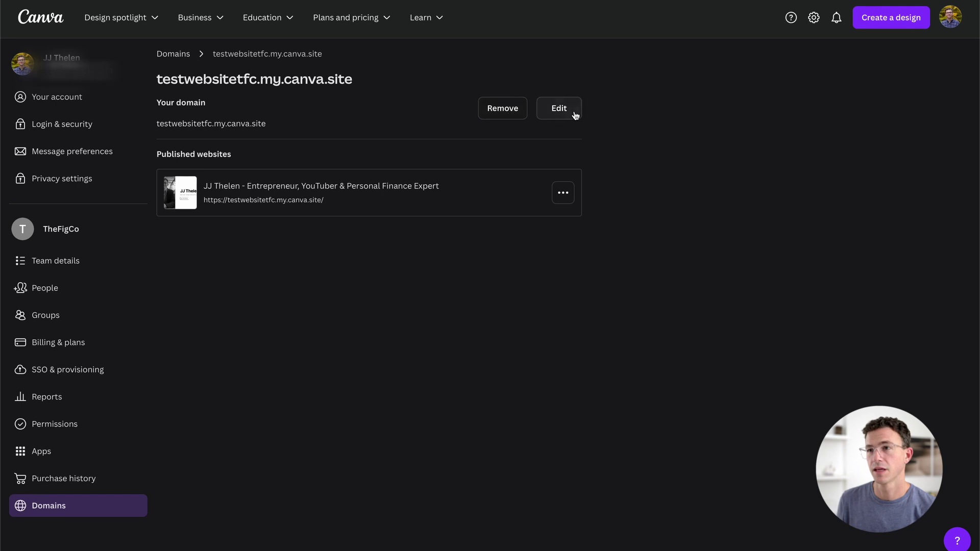
{"action": "left_click", "coordinate": [559, 108]}
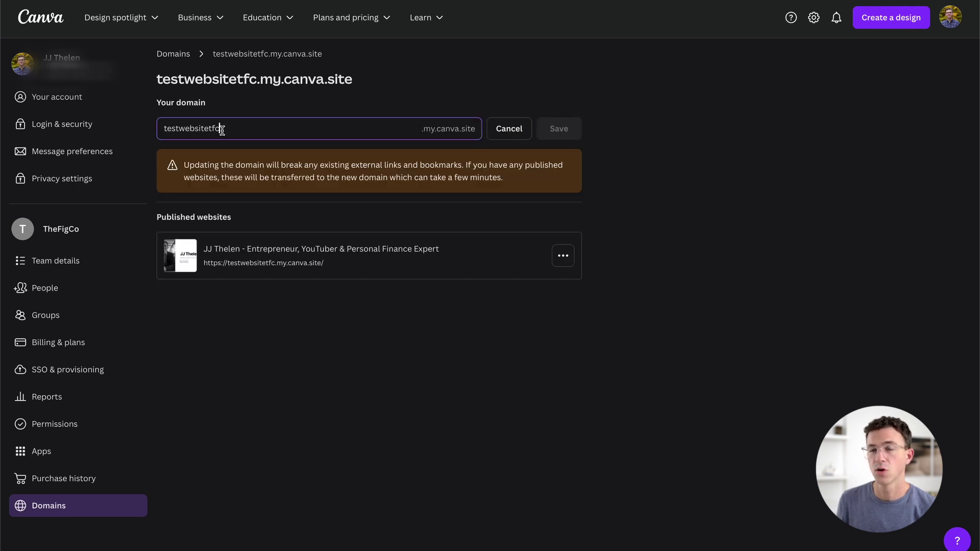
{"action": "left_click_drag", "start_coordinate": [222, 130], "coordinate": [157, 129]}
{"action": "type", "text": "jjthelen"}
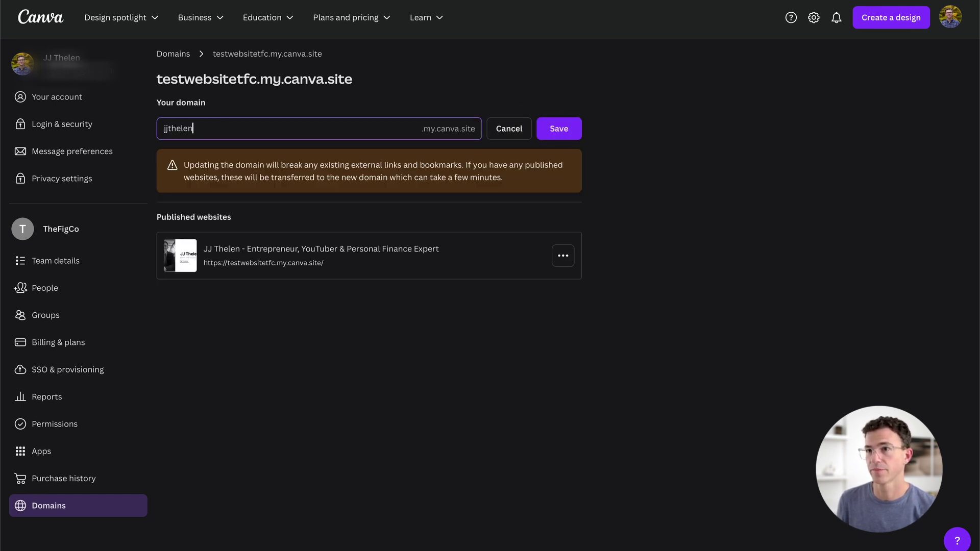
{"action": "key", "text": "Return"}
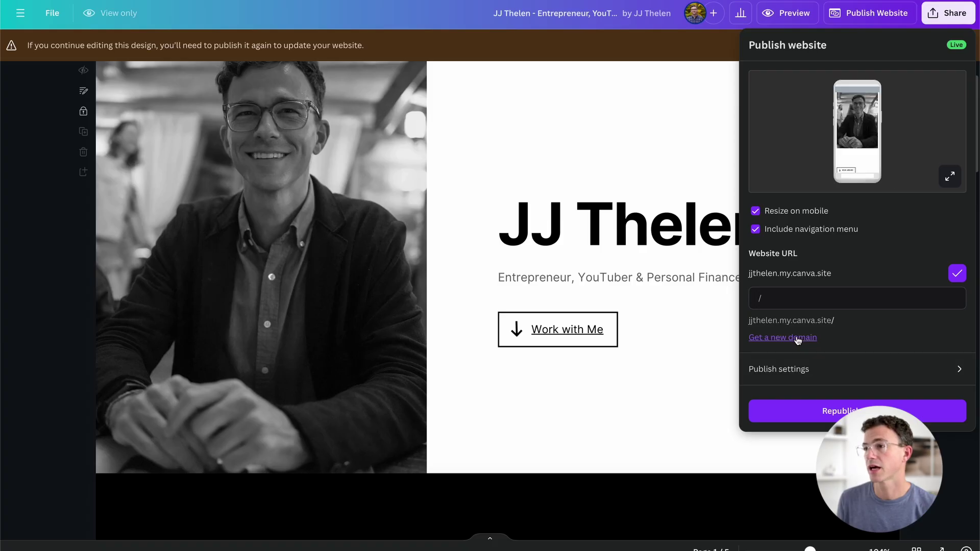
Step: Search for a new domain on the owner's name and claim the .com at US$18.99/year
{"action": "left_click", "coordinate": [798, 338]}
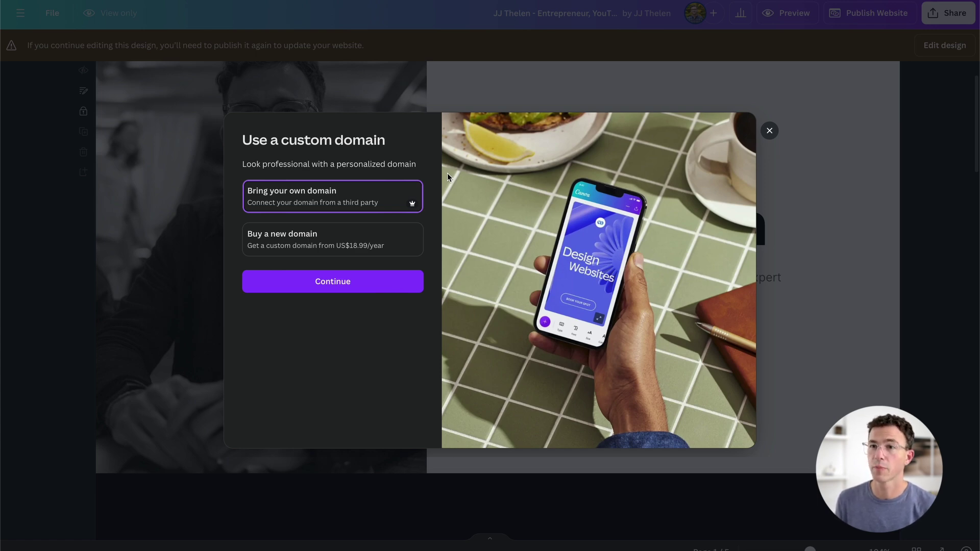
{"action": "left_click", "coordinate": [357, 239]}
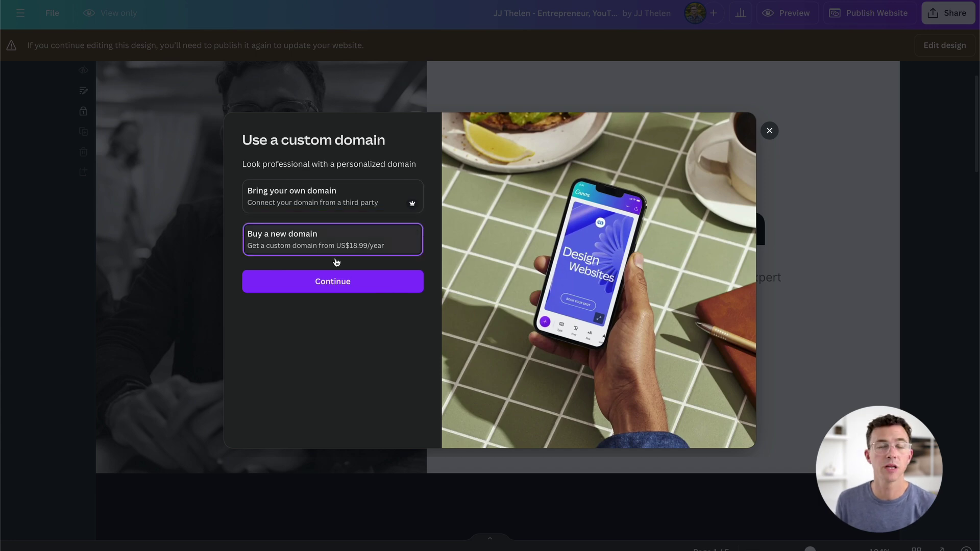
{"action": "left_click", "coordinate": [350, 282]}
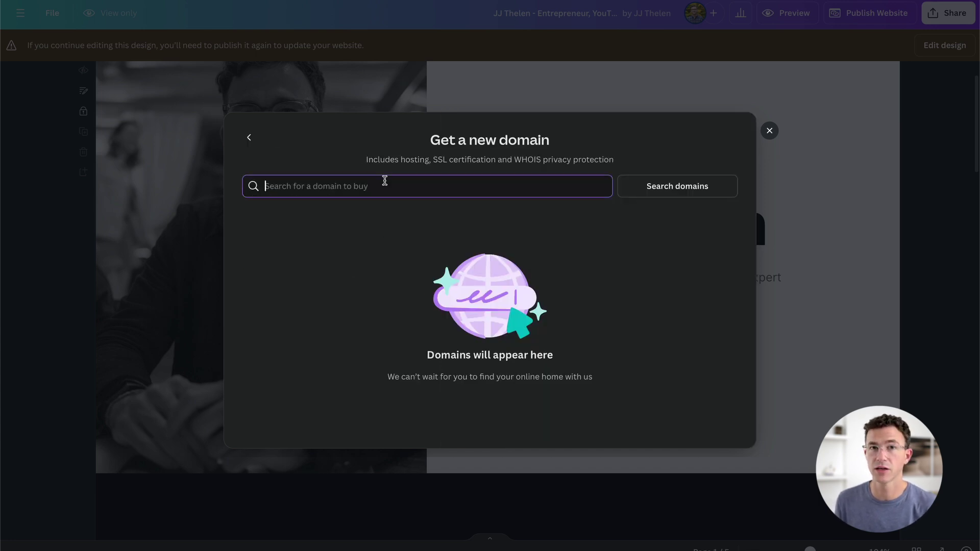
{"action": "type", "text": "jjthelen321.com"}
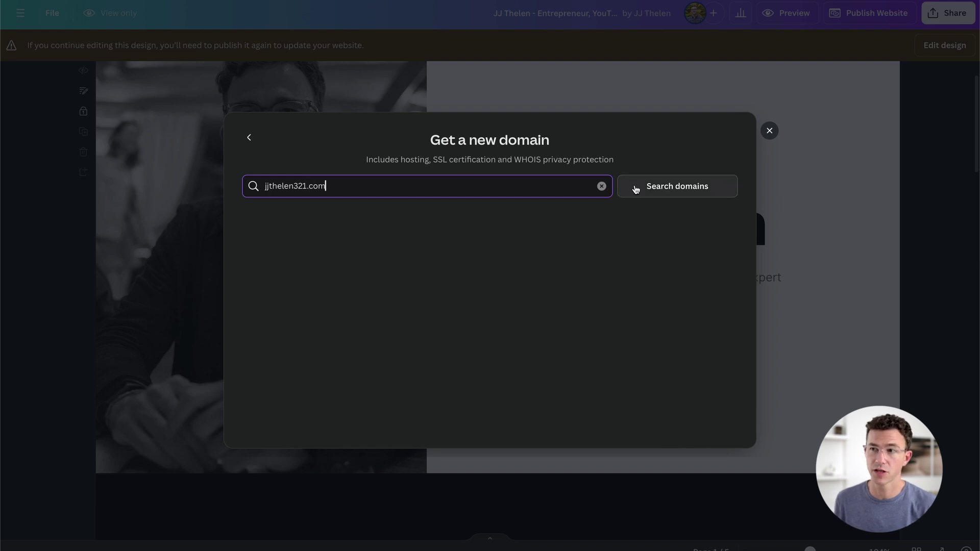
{"action": "left_click", "coordinate": [636, 187]}
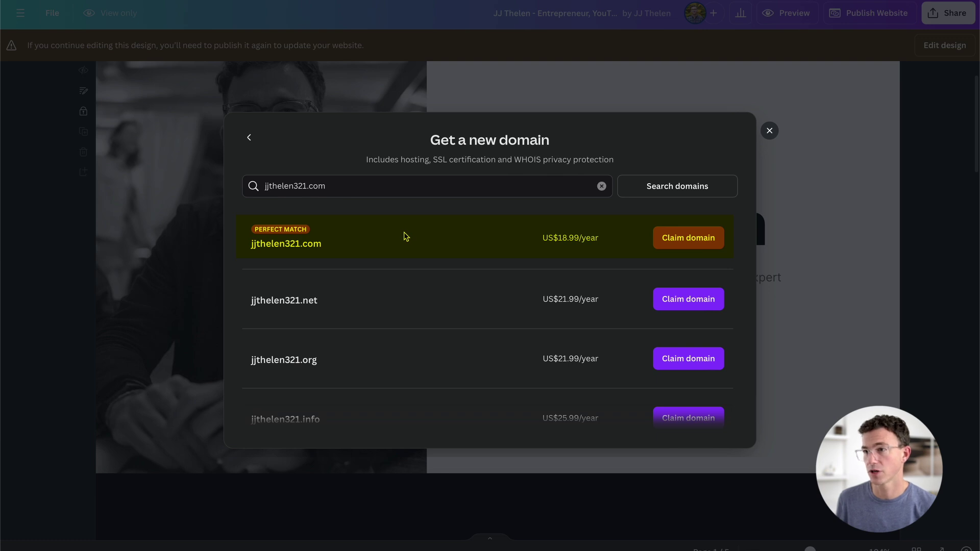
{"action": "left_click", "coordinate": [682, 238]}
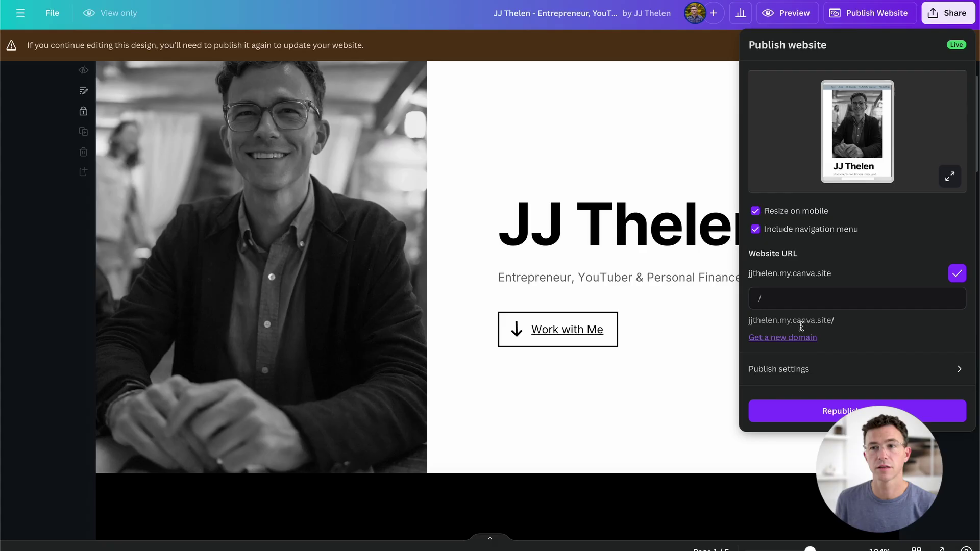
Step: Reopen the custom domain options for the website
{"action": "left_click", "coordinate": [795, 339]}
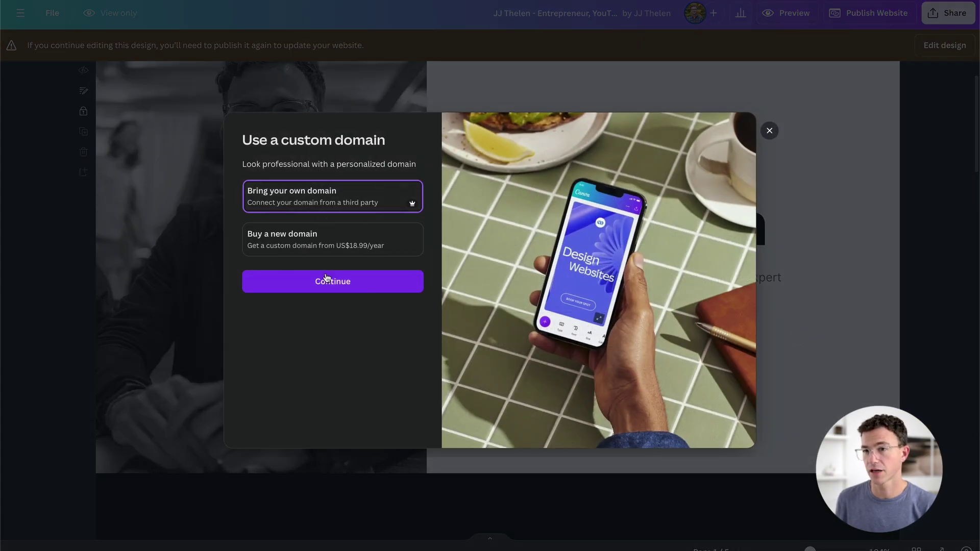
Step: Connect thefigcotutorials.com as your own domain and copy its A record value 103.169.142.0
{"action": "left_click", "coordinate": [341, 288]}
{"action": "type", "text": "thefig"}
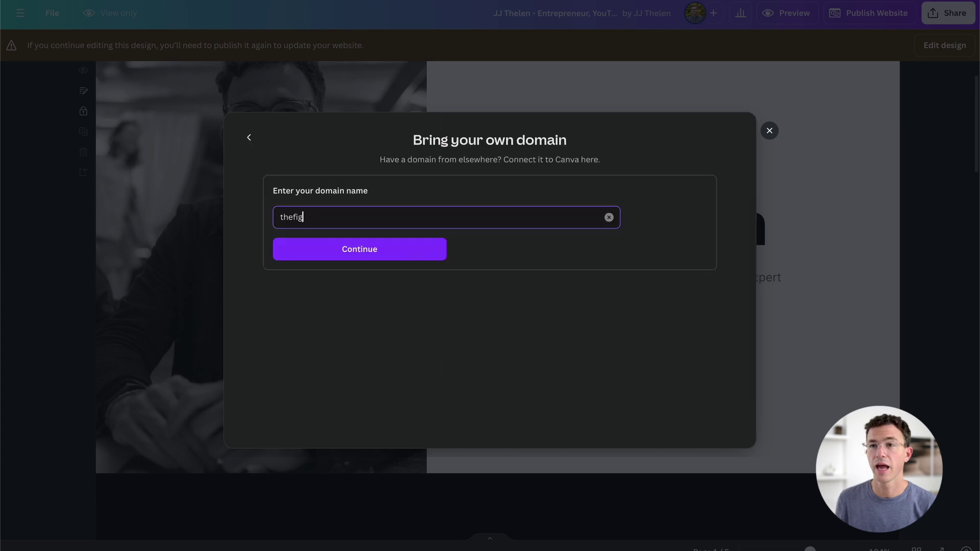
{"action": "type", "text": "cotutorials.com"}
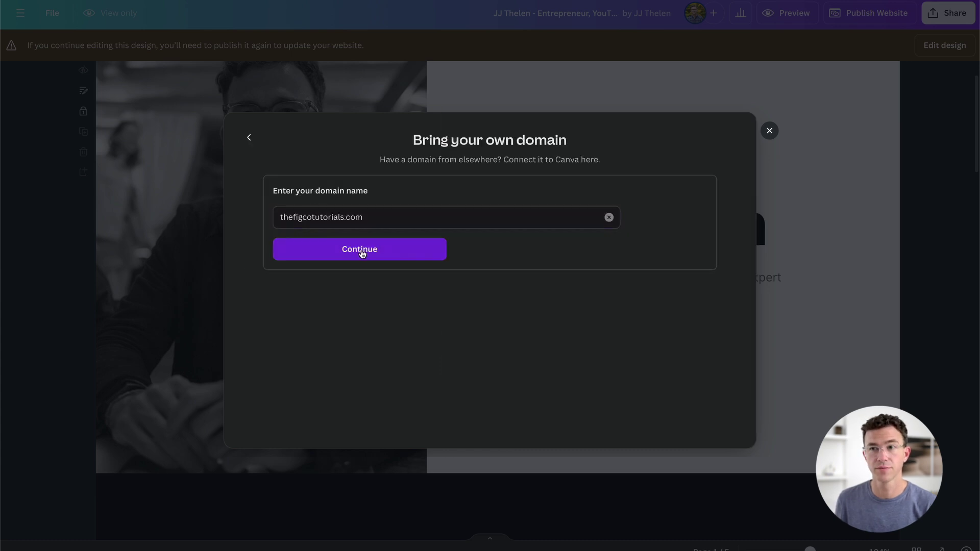
{"action": "left_click", "coordinate": [361, 254]}
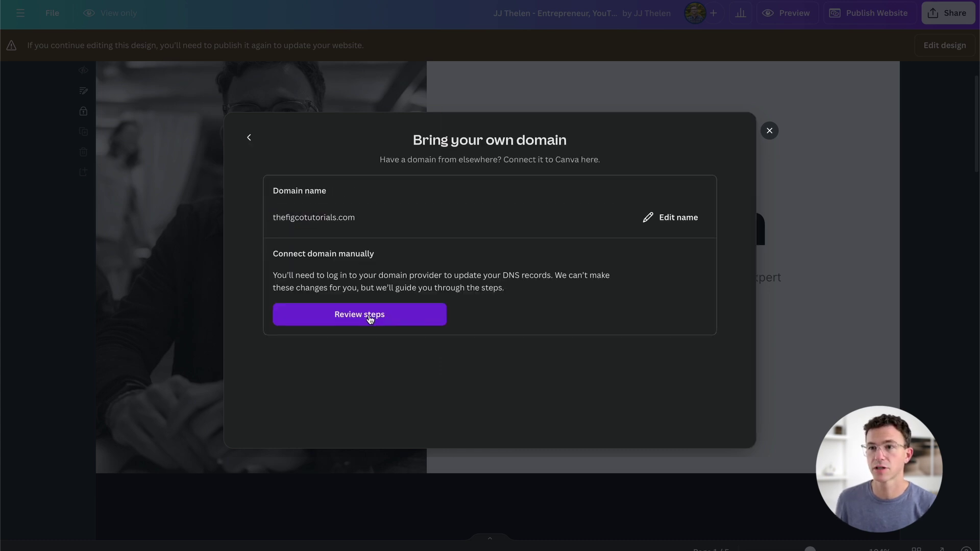
{"action": "left_click", "coordinate": [370, 319]}
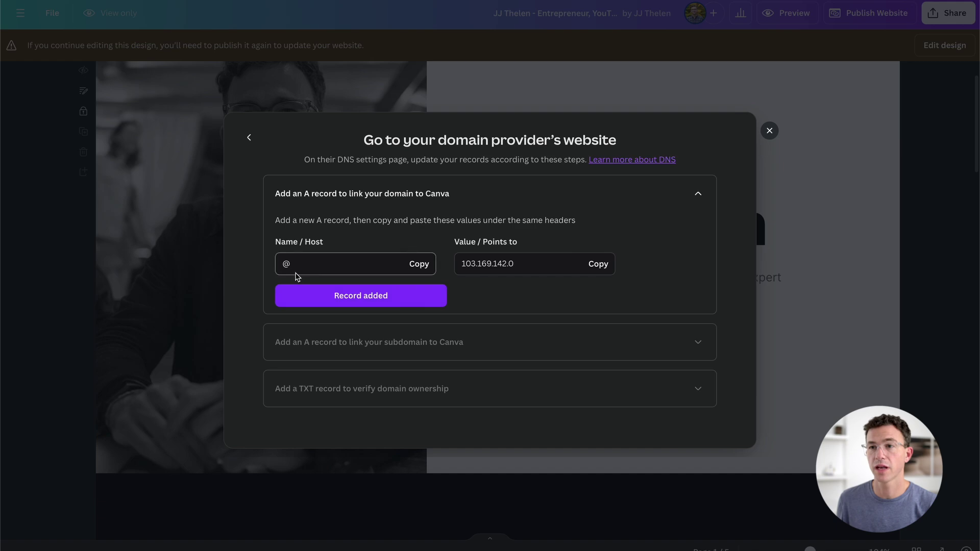
{"action": "left_click", "coordinate": [599, 265]}
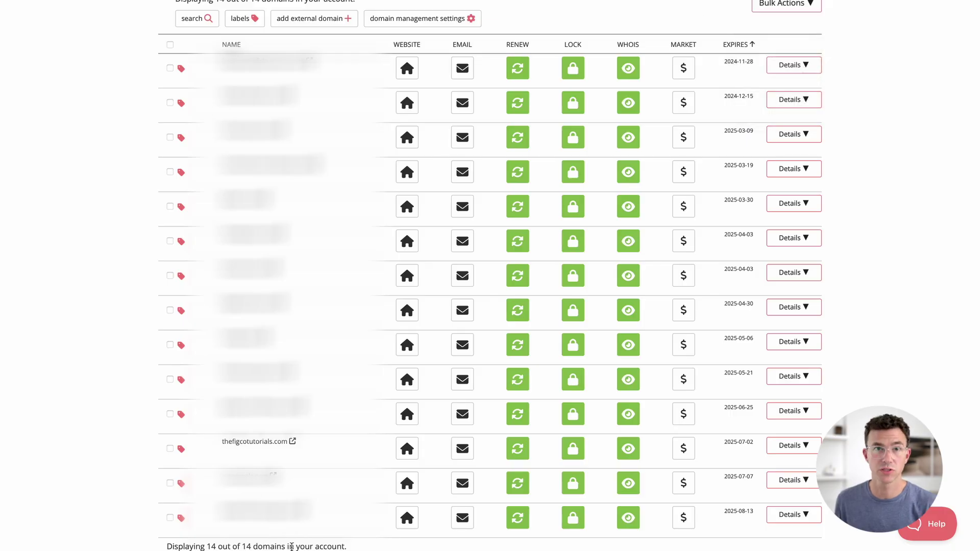
Step: Add a root A record for thefigcotutorials.com pointing to 103.169.142.0
{"action": "left_click", "coordinate": [227, 453]}
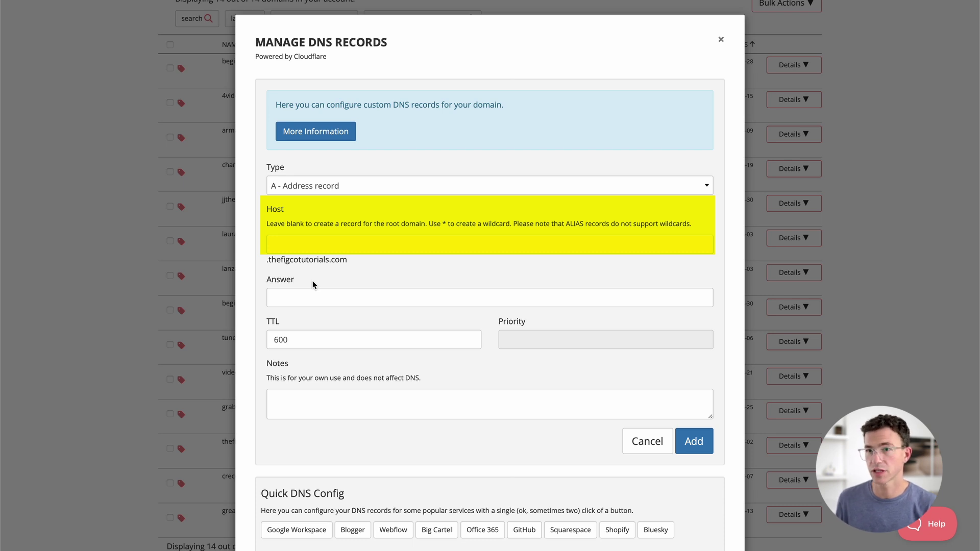
{"action": "left_click", "coordinate": [369, 297]}
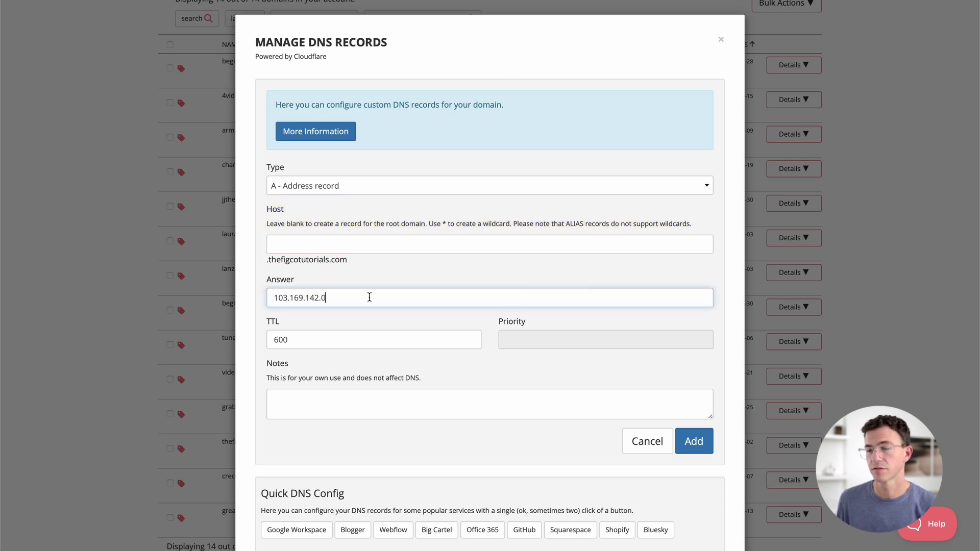
{"action": "left_click", "coordinate": [692, 440]}
{"action": "scroll", "coordinate": [687, 449], "scroll_direction": "down", "scroll_amount": 4}
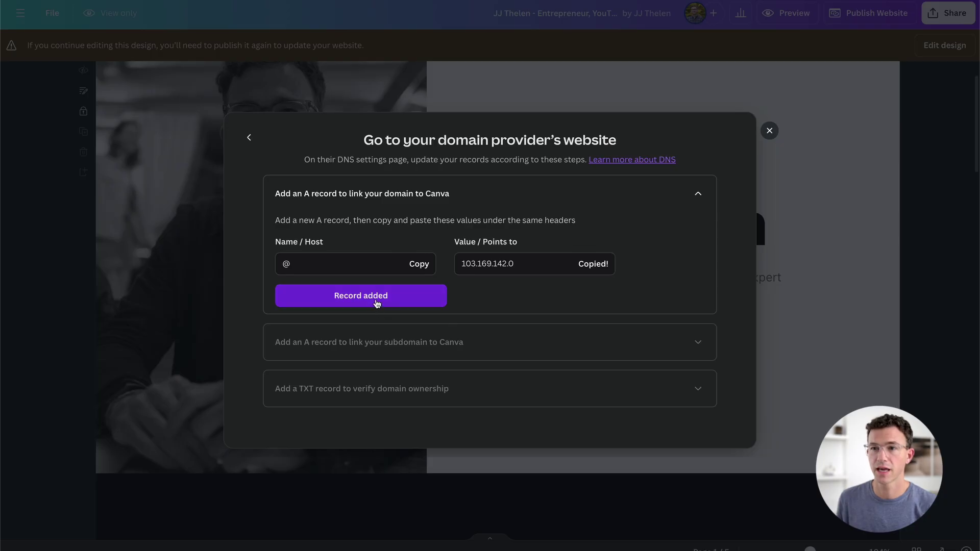
{"action": "left_click", "coordinate": [377, 304]}
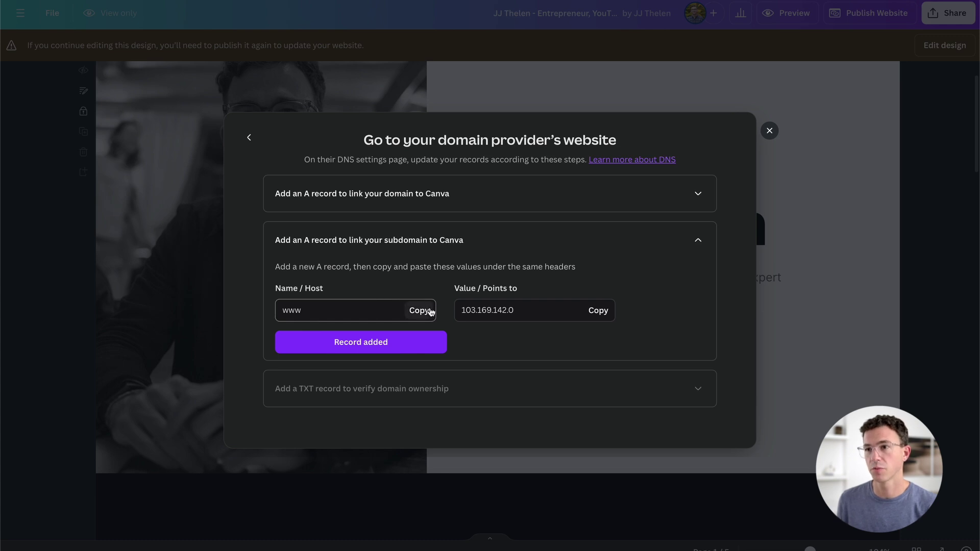
Step: Add a www A record pointing to 103.169.142.0
{"action": "left_click", "coordinate": [597, 311]}
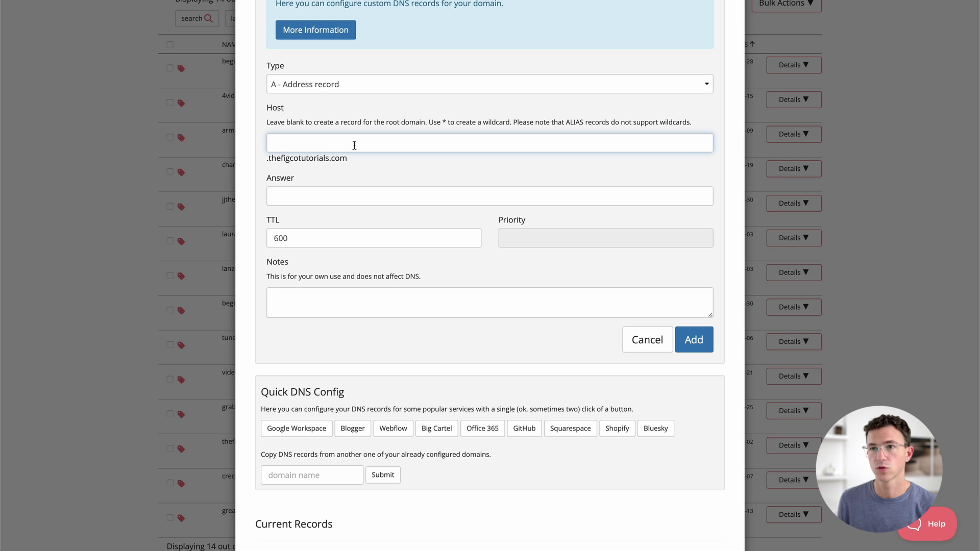
{"action": "type", "text": "www"}
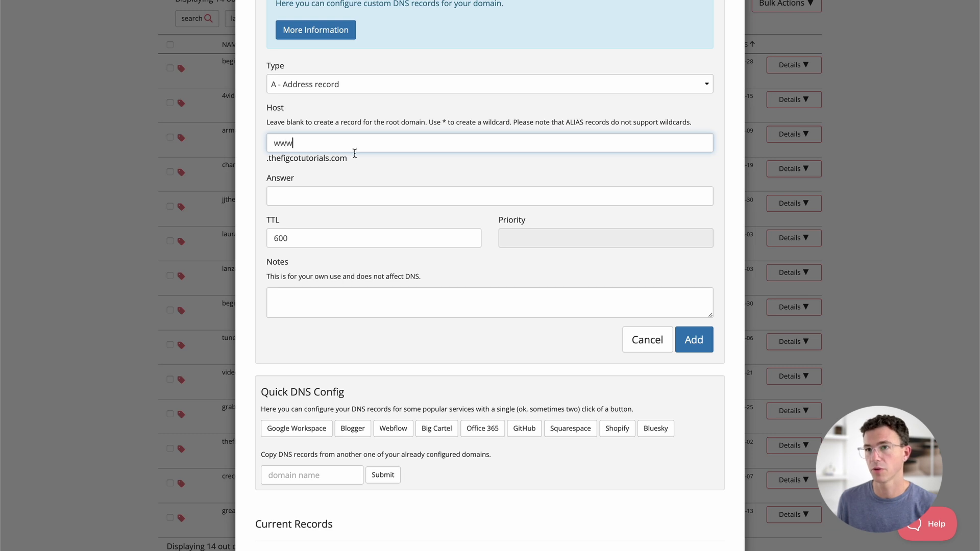
{"action": "left_click", "coordinate": [363, 193]}
{"action": "key", "text": "ctrl+v"}
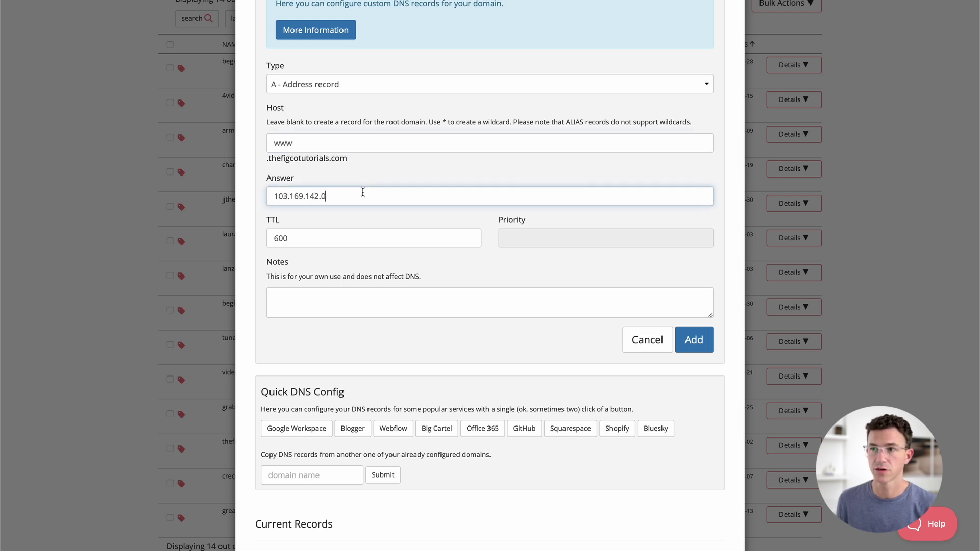
{"action": "left_click", "coordinate": [682, 341]}
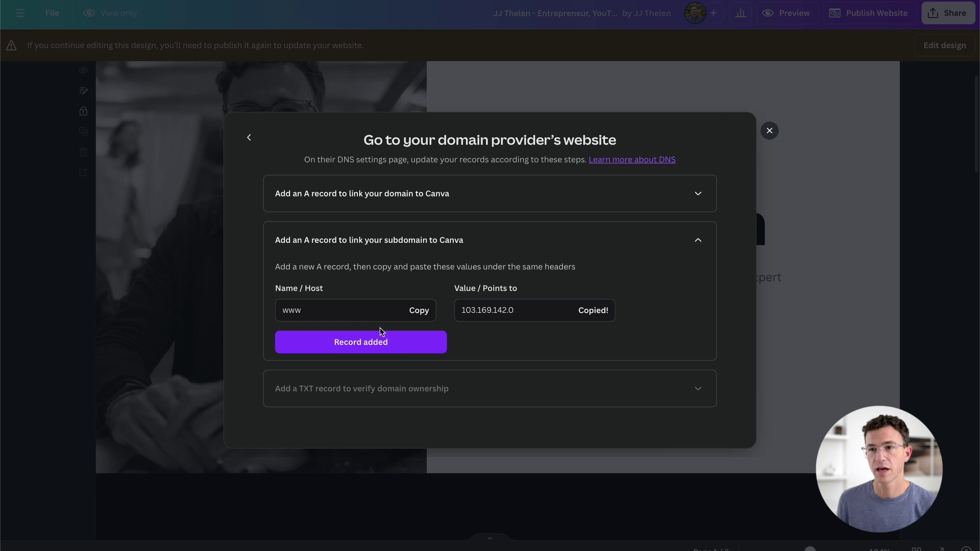
{"action": "left_click", "coordinate": [379, 343]}
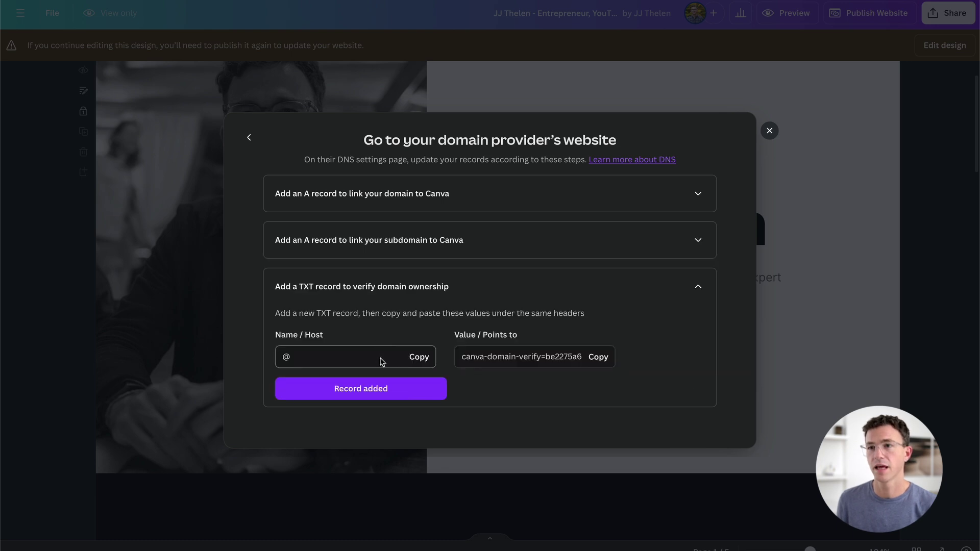
Step: Add a TXT record holding Canva's verification value
{"action": "left_click", "coordinate": [599, 358]}
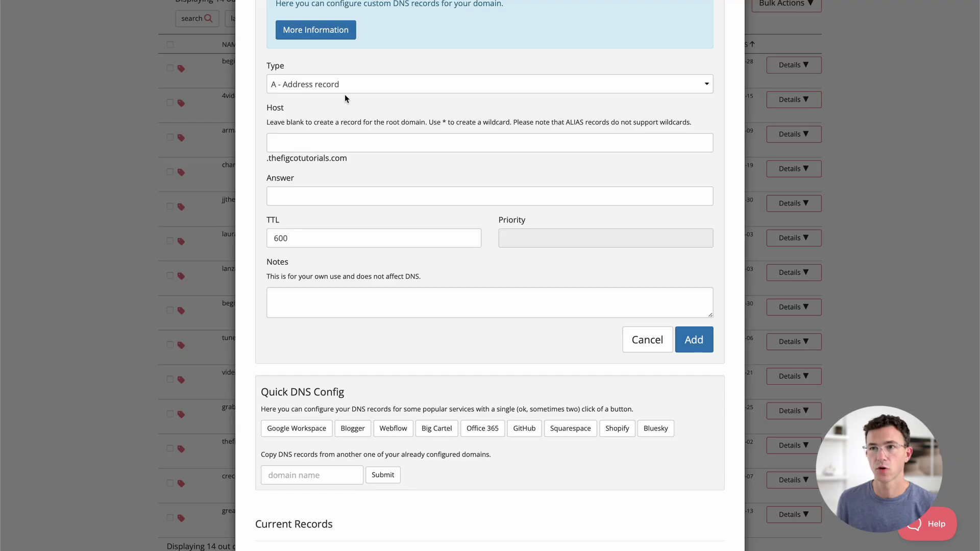
{"action": "left_click", "coordinate": [344, 90]}
{"action": "left_click", "coordinate": [347, 223]}
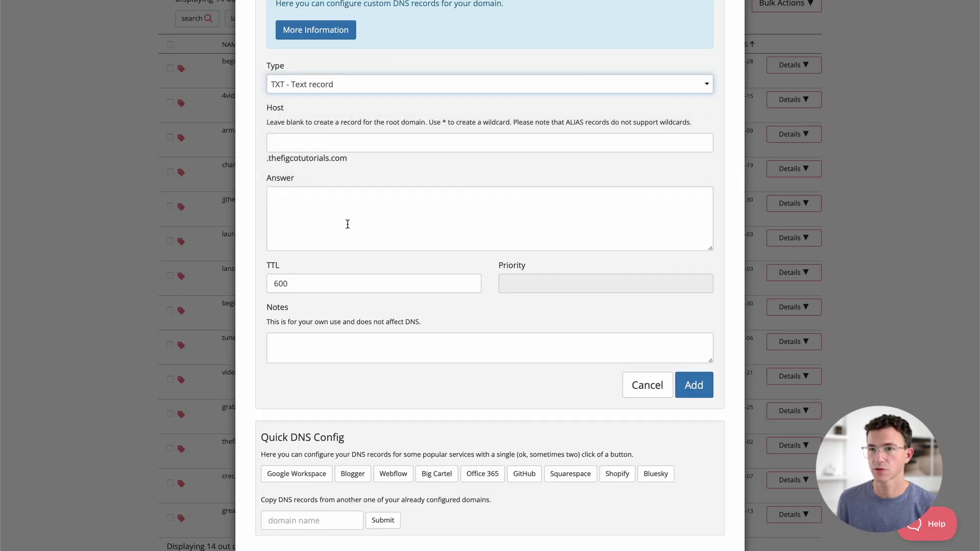
{"action": "left_click", "coordinate": [354, 200]}
{"action": "key", "text": "ctrl+v"}
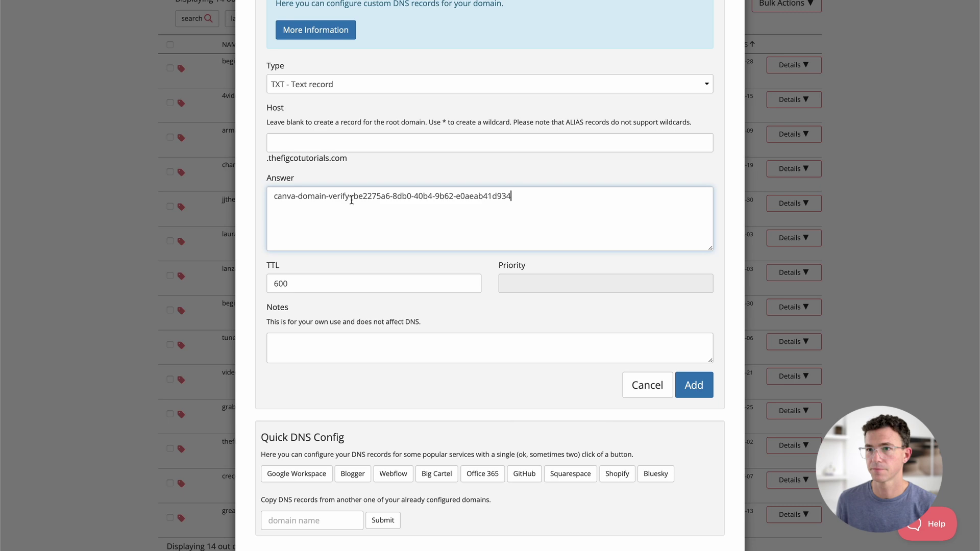
{"action": "left_click", "coordinate": [693, 386]}
{"action": "scroll", "coordinate": [691, 385], "scroll_direction": "down", "scroll_amount": 4}
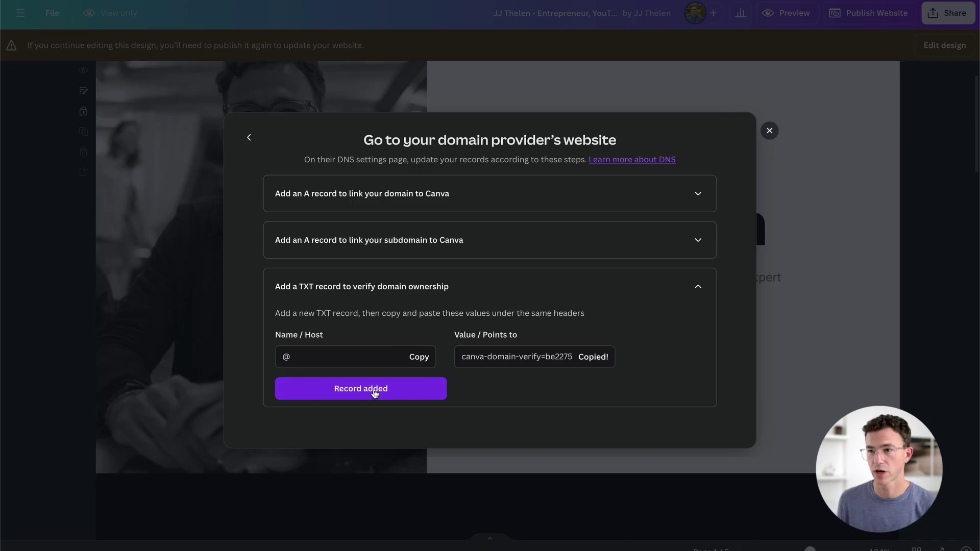
{"action": "left_click", "coordinate": [374, 393]}
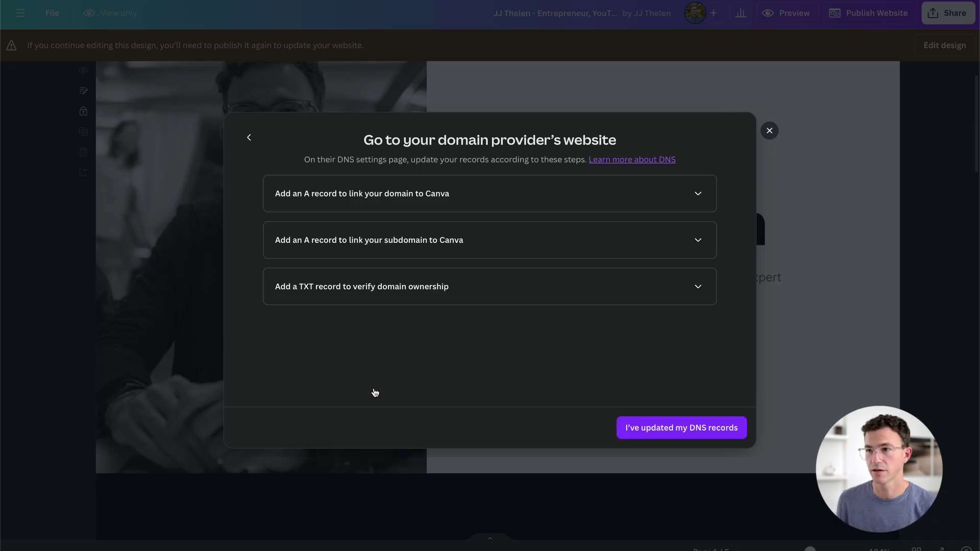
Step: Confirm the DNS records are updated and republish the site to thefigcotutorials.com
{"action": "left_click", "coordinate": [658, 430]}
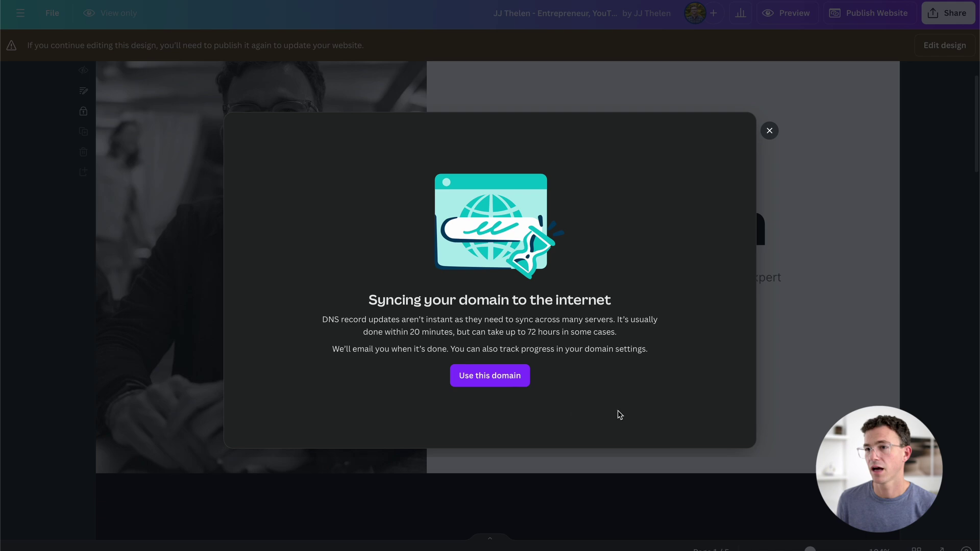
{"action": "left_click", "coordinate": [490, 381]}
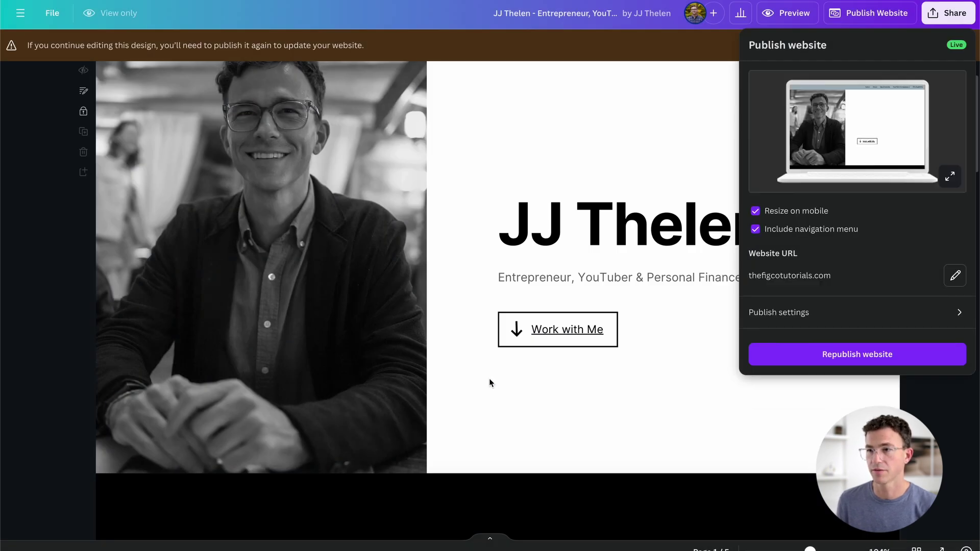
{"action": "left_click", "coordinate": [802, 355]}
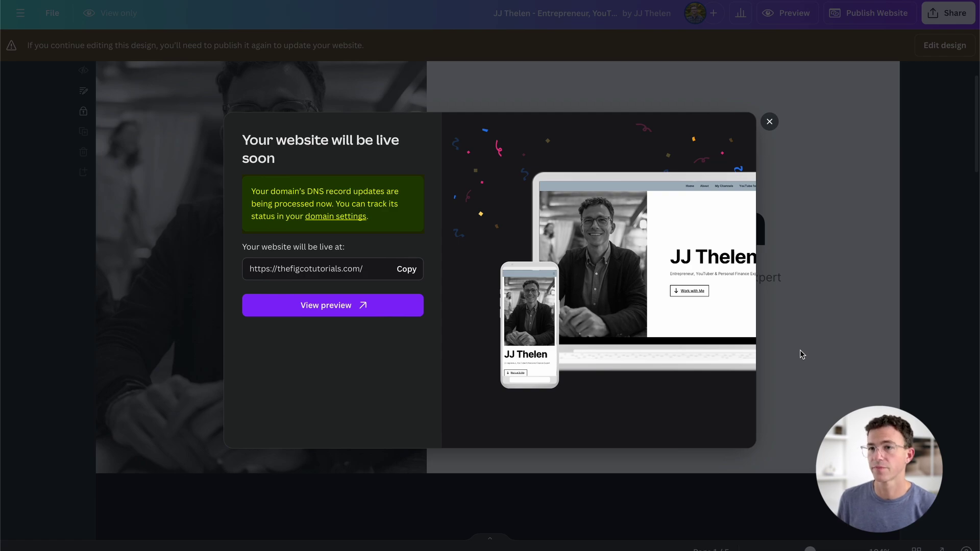
{"action": "key", "text": "super+t"}
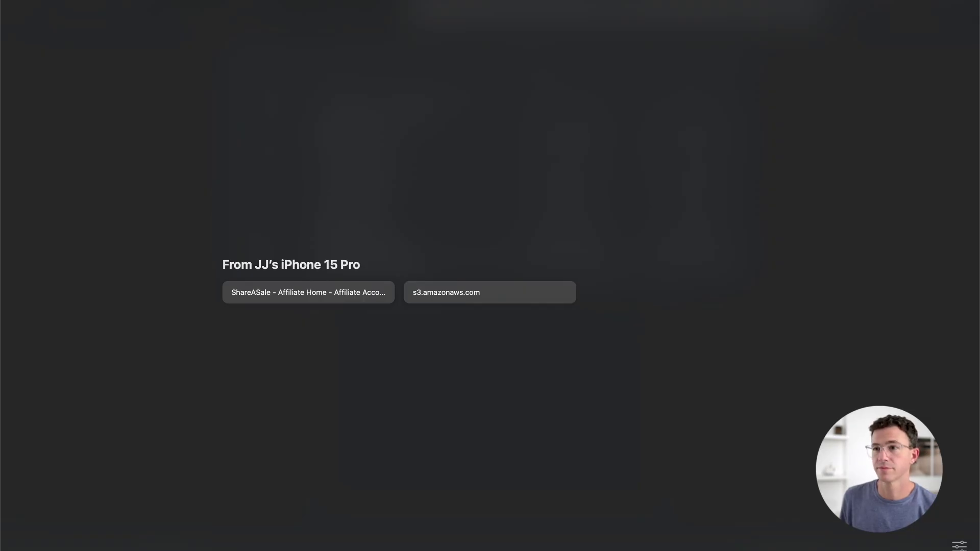
Step: Check that all three DNS records show Connected, then open thefigcotutorials.com in a new tab
{"action": "key", "text": "Return"}
{"action": "key", "text": "super+w"}
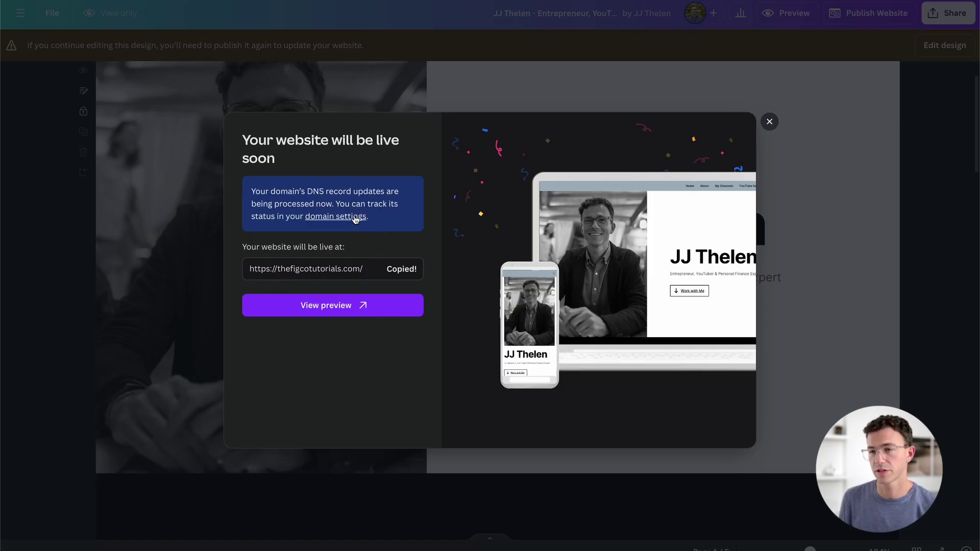
{"action": "left_click", "coordinate": [356, 218]}
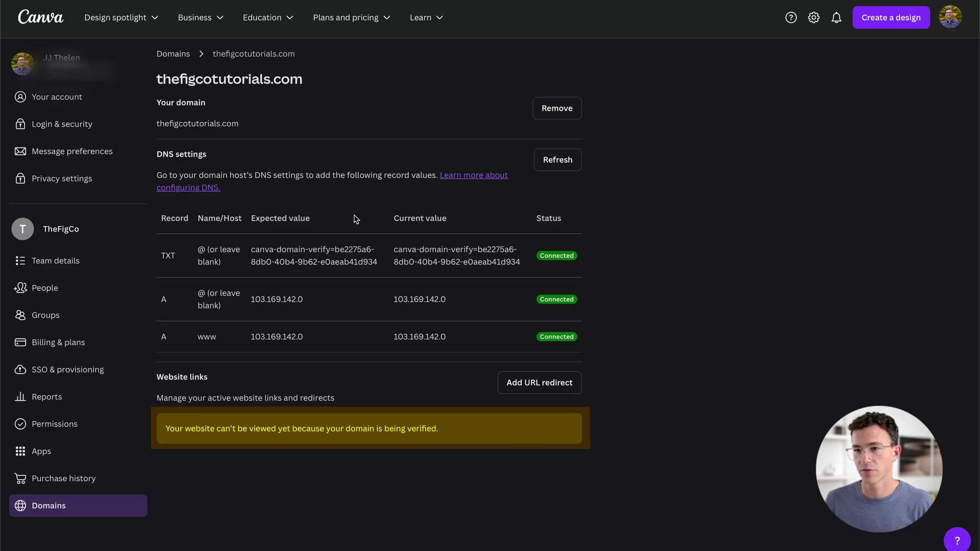
{"action": "key", "text": "super+t"}
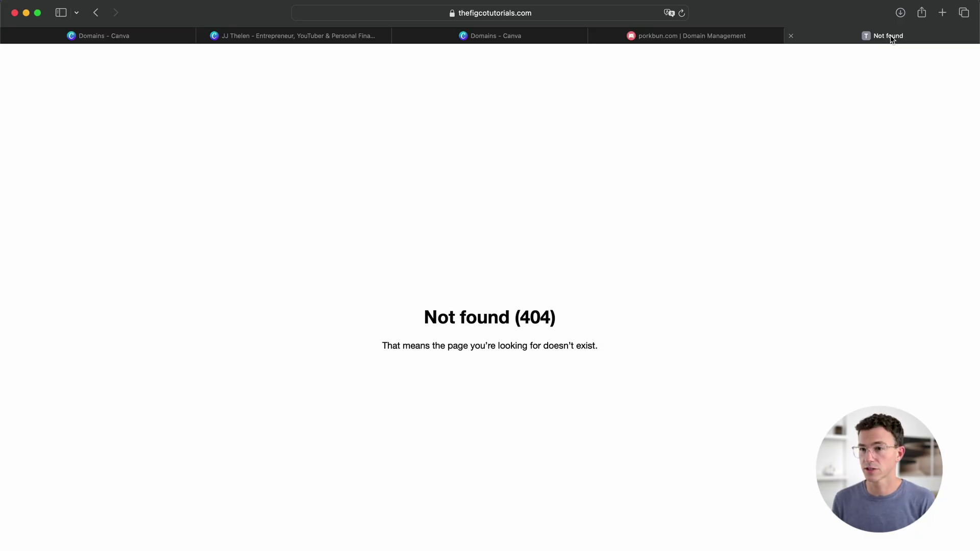
Step: Reload thefigcotutorials.com in Safari so the published Canva website replaces the 404 page
{"action": "key", "text": "super+r"}
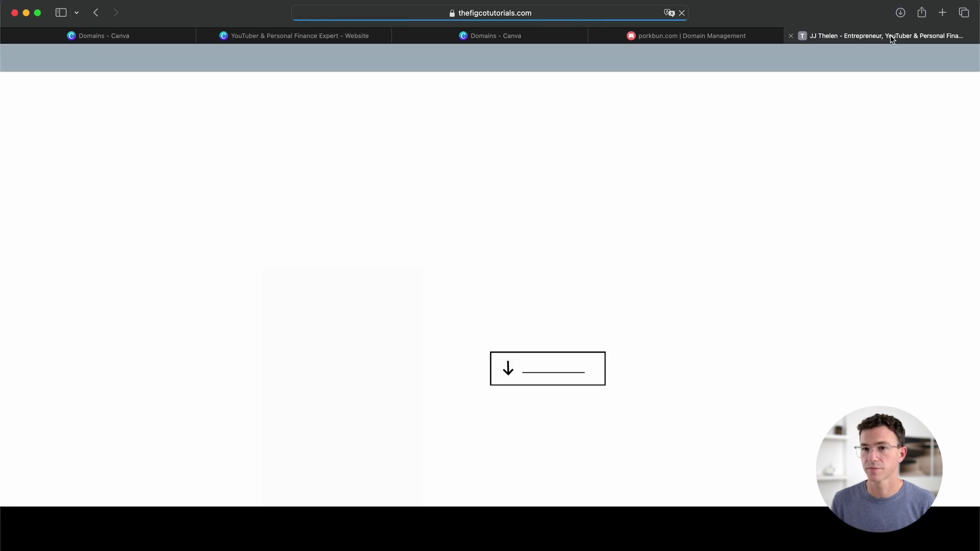